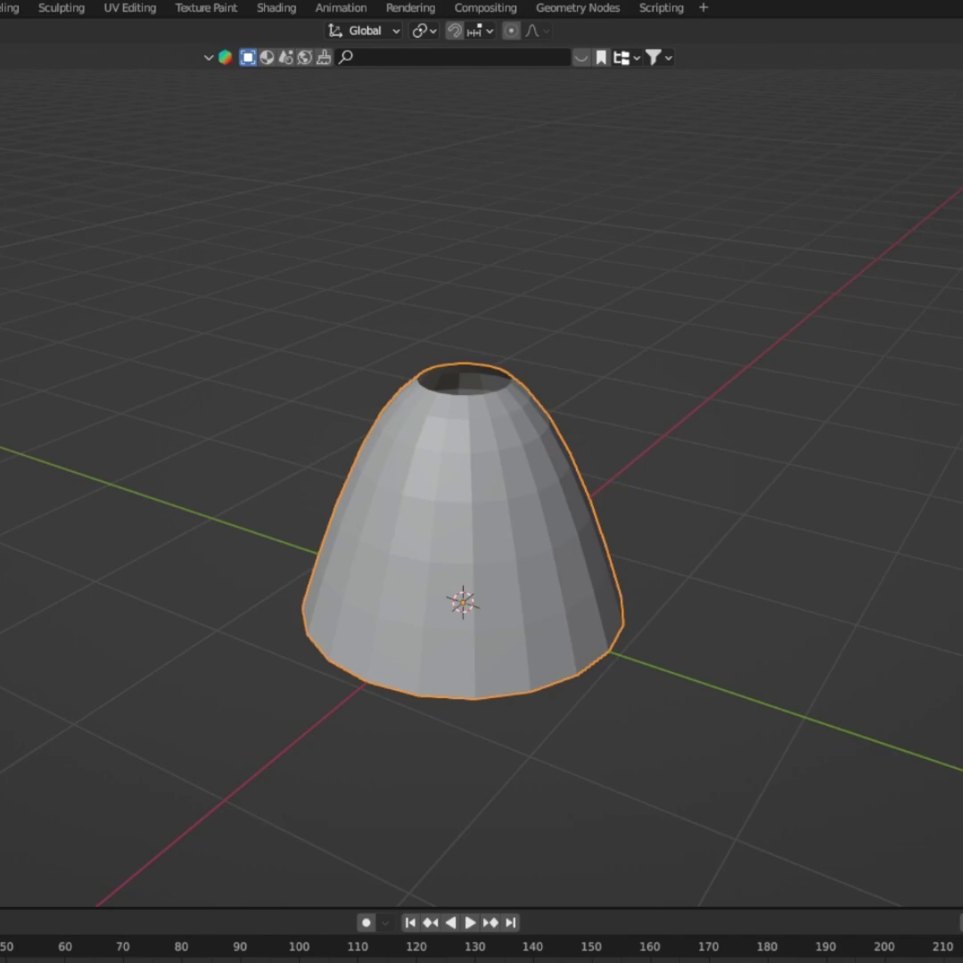
Select the cone's bottom edge loop and extrude it outward by scaling to form a flat brim.
click(786, 462)
middle_drag(795, 577, 750, 548)
click(528, 493)
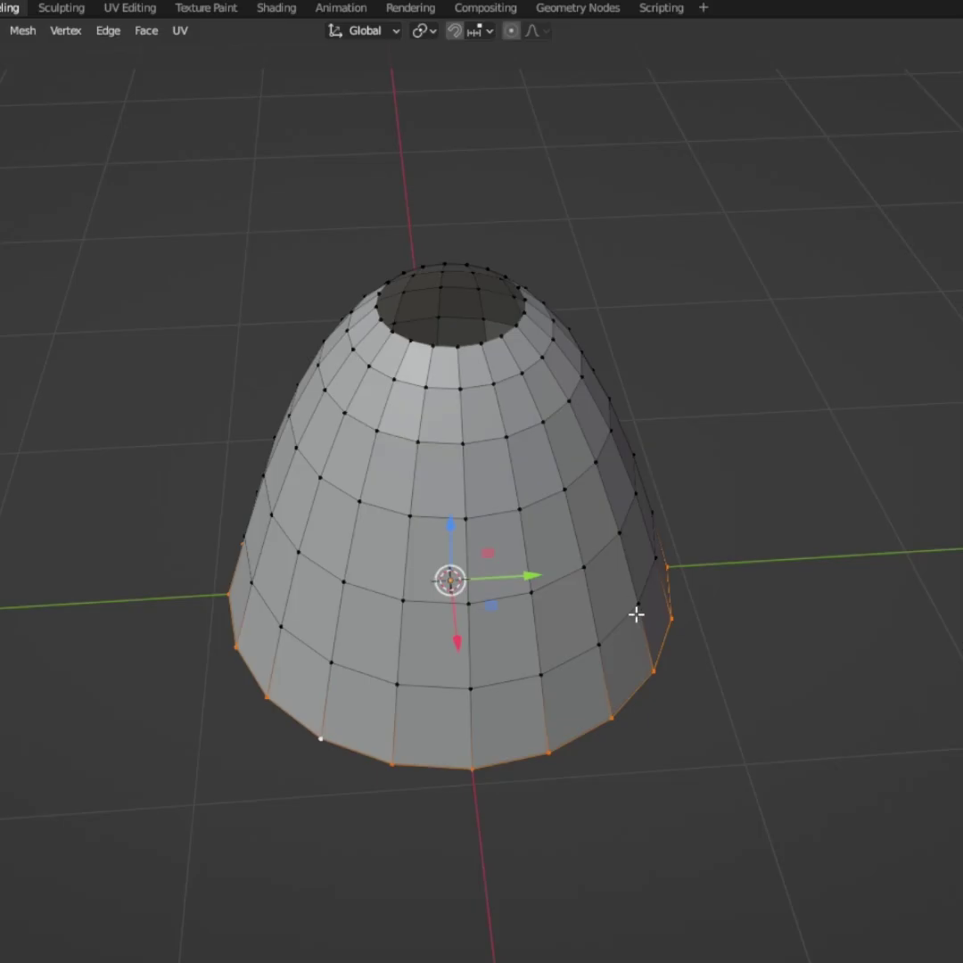
scroll(636, 614, down, 3)
middle_drag(636, 614, 312, 608)
key(e)
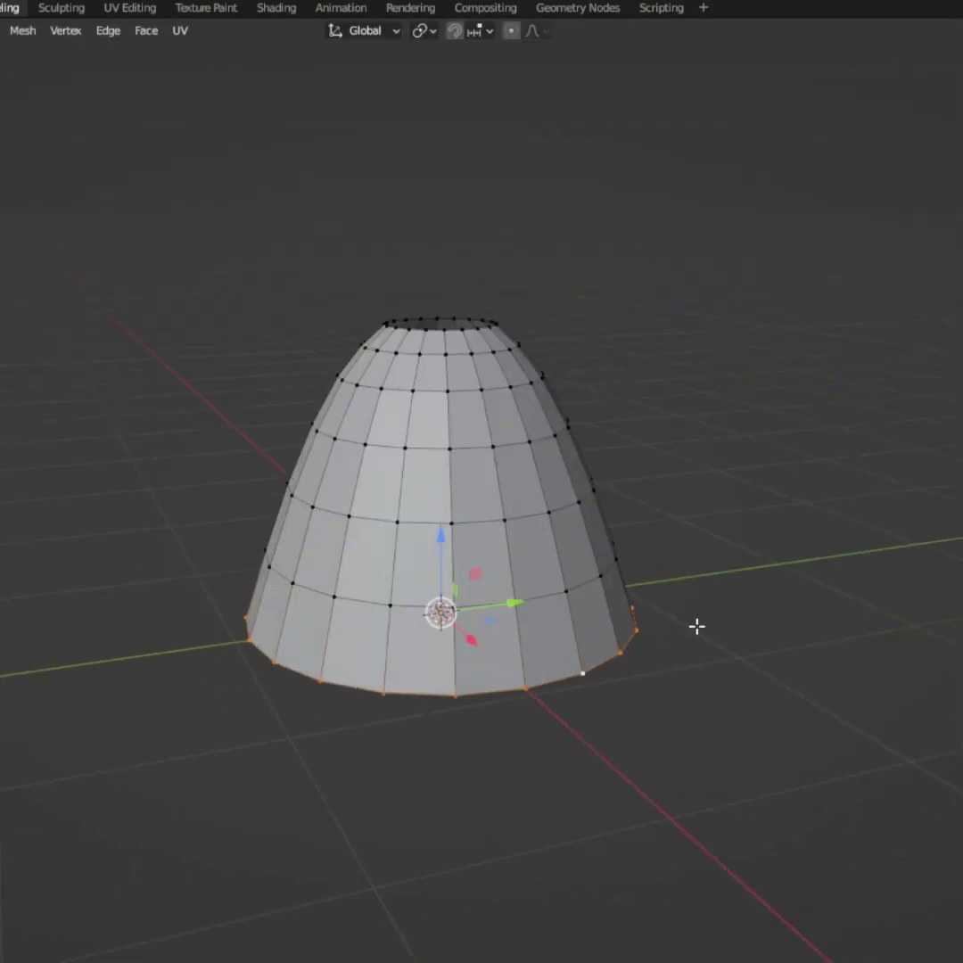
key(s)
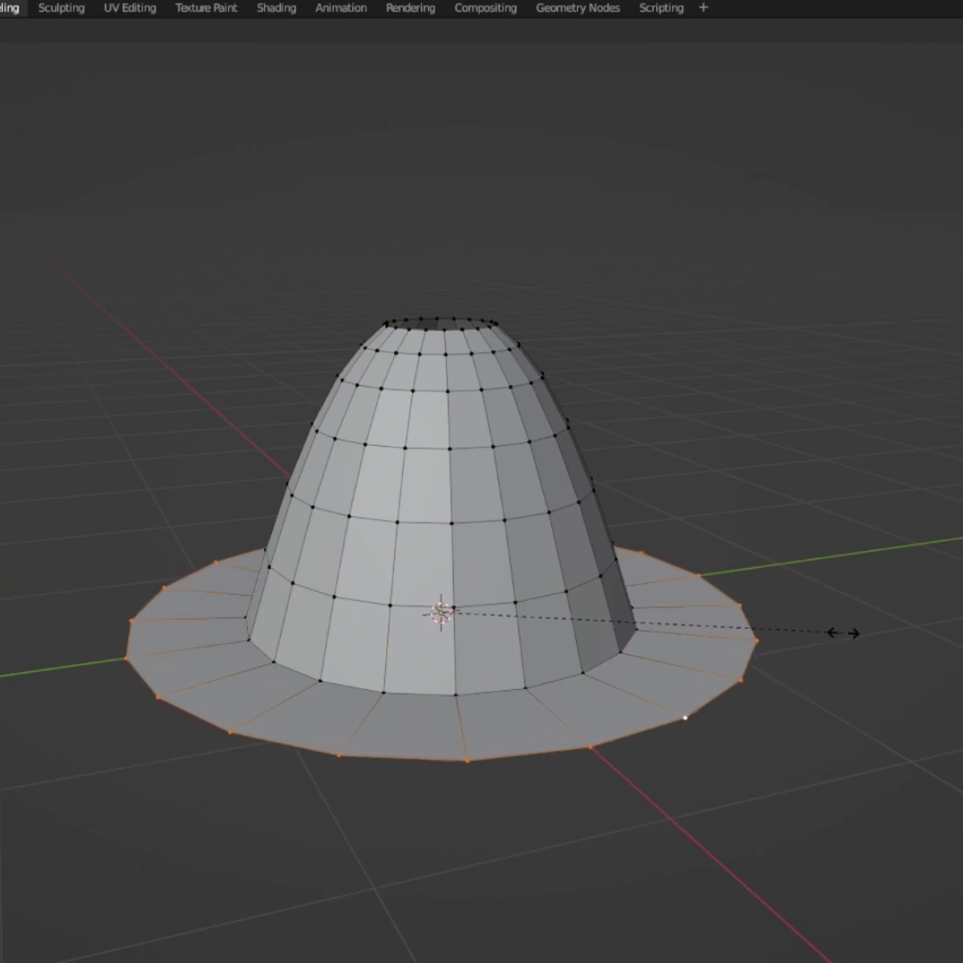
click(858, 629)
Add a loop cut around the brim and slide it close to the cone's base.
middle_drag(813, 566, 799, 624)
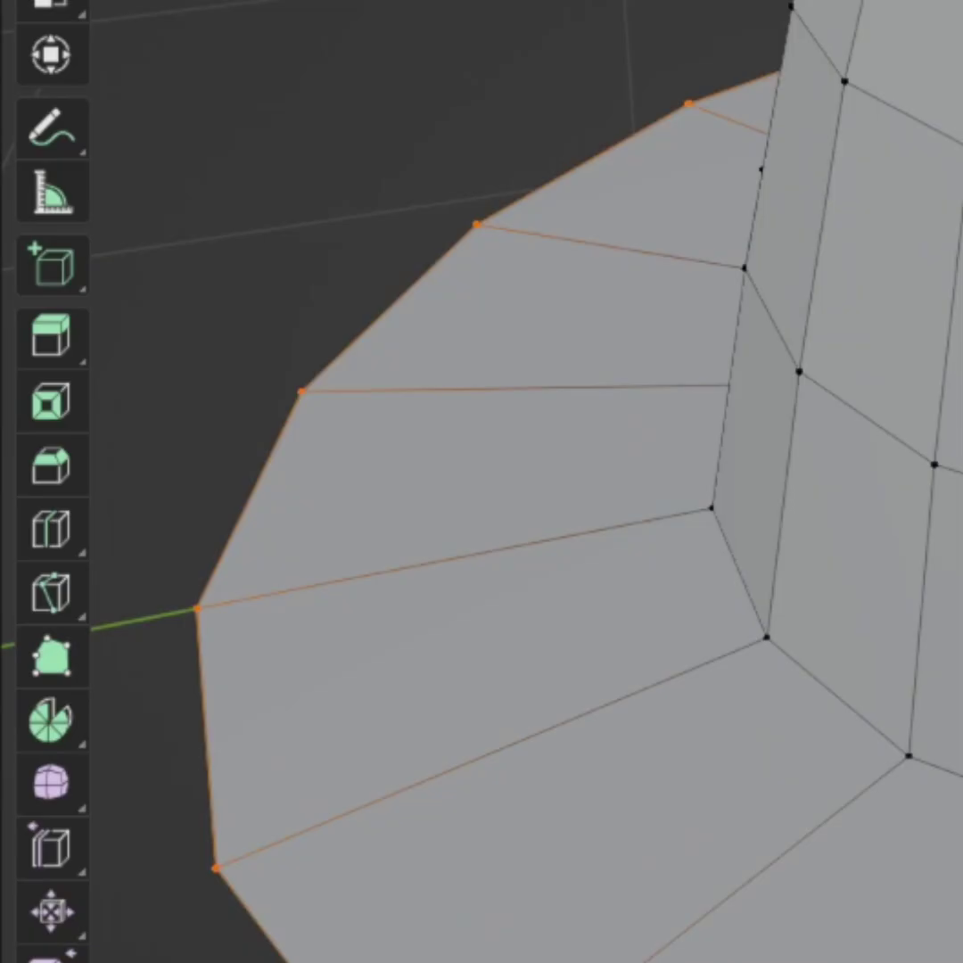
click(51, 528)
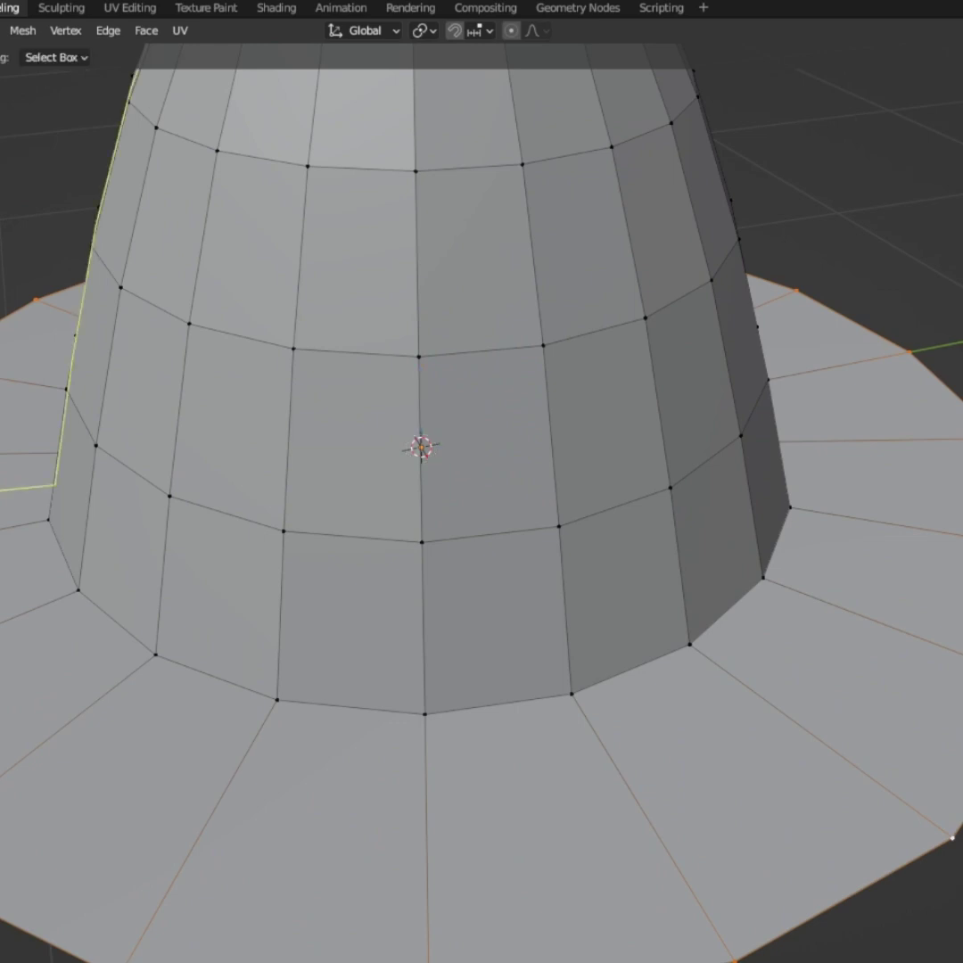
drag(236, 778, 264, 727)
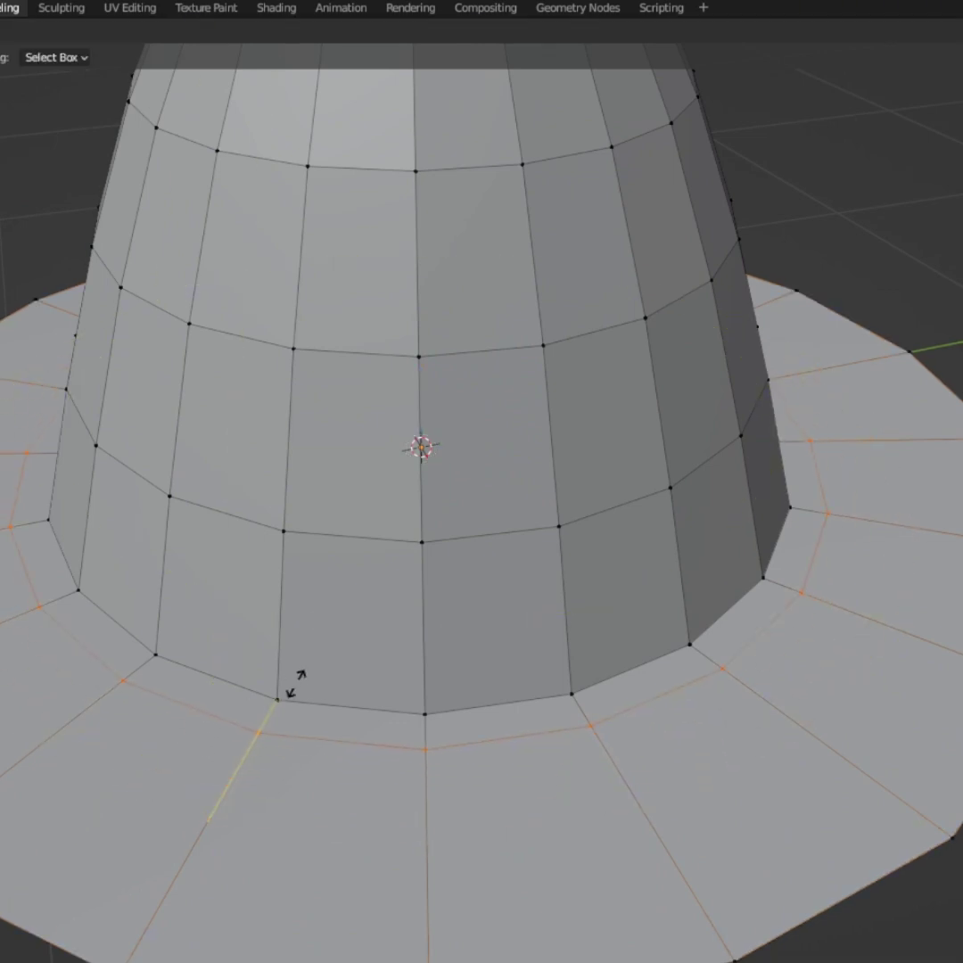
click(321, 655)
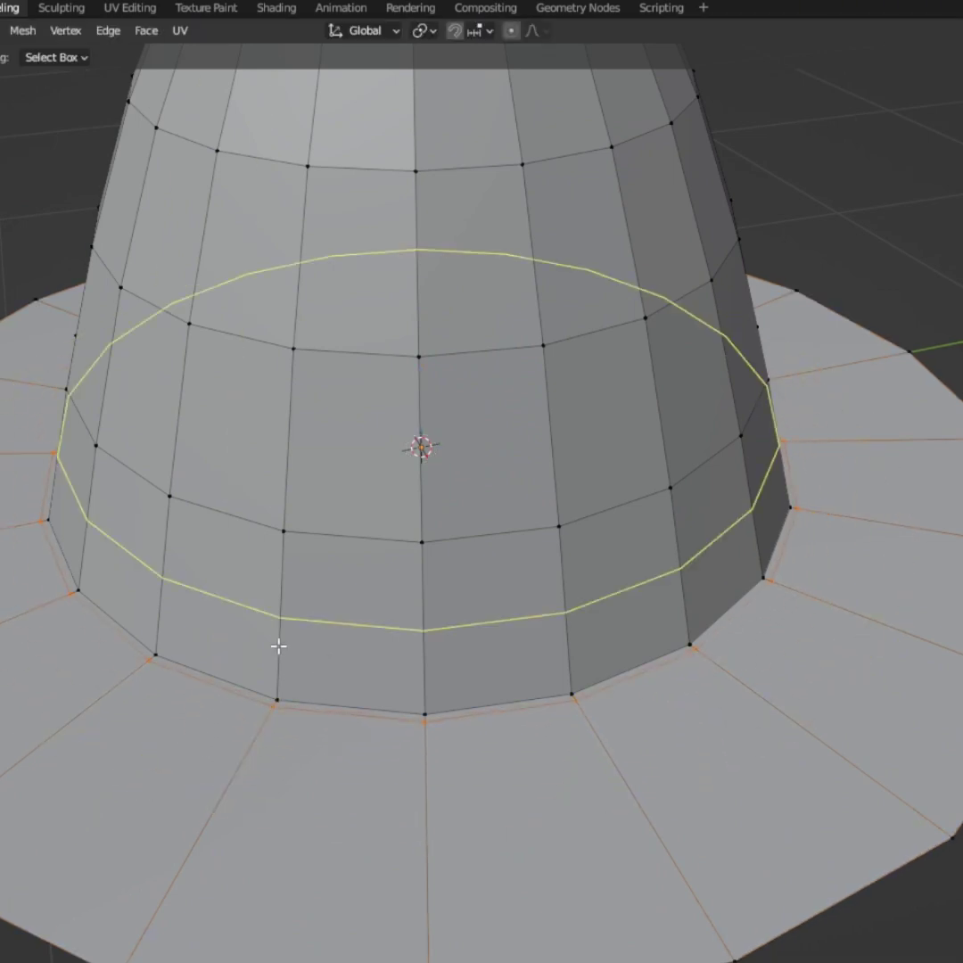
Select the thin ring of faces between cone and brim and delete only its faces, keeping the connecting edges.
key(shift+space)
key(g)
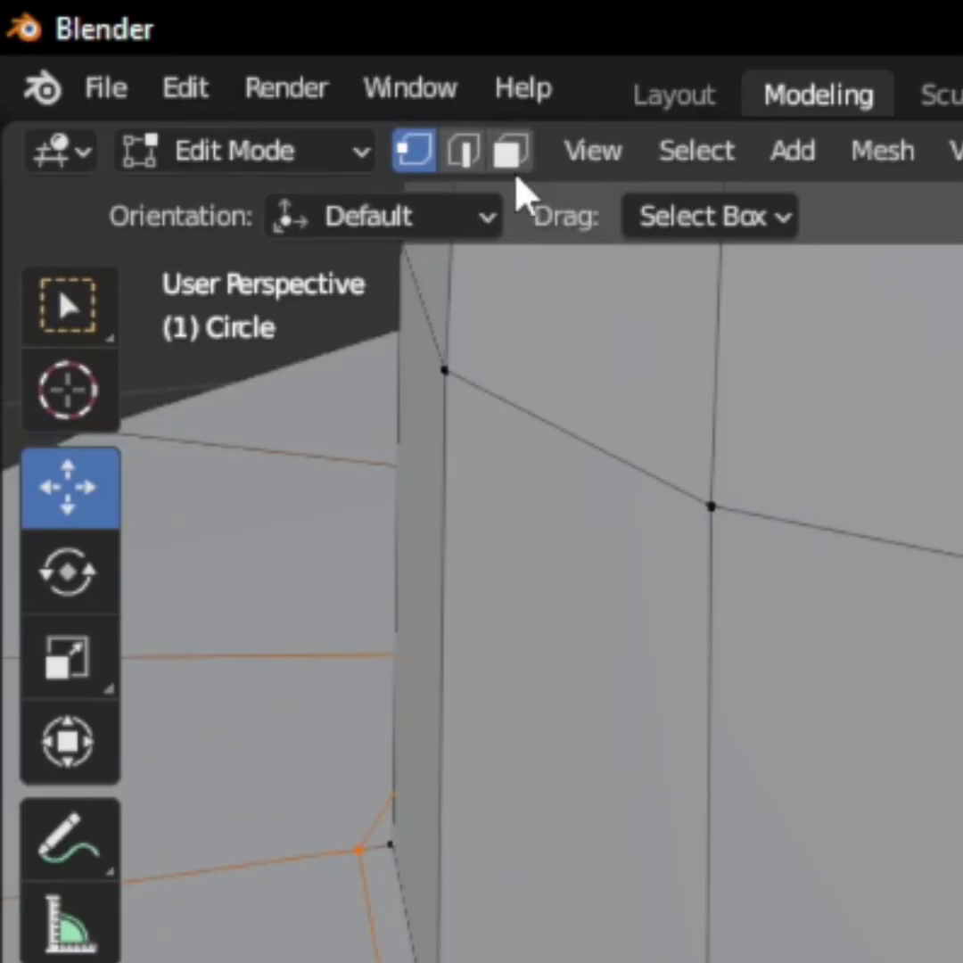
click(507, 154)
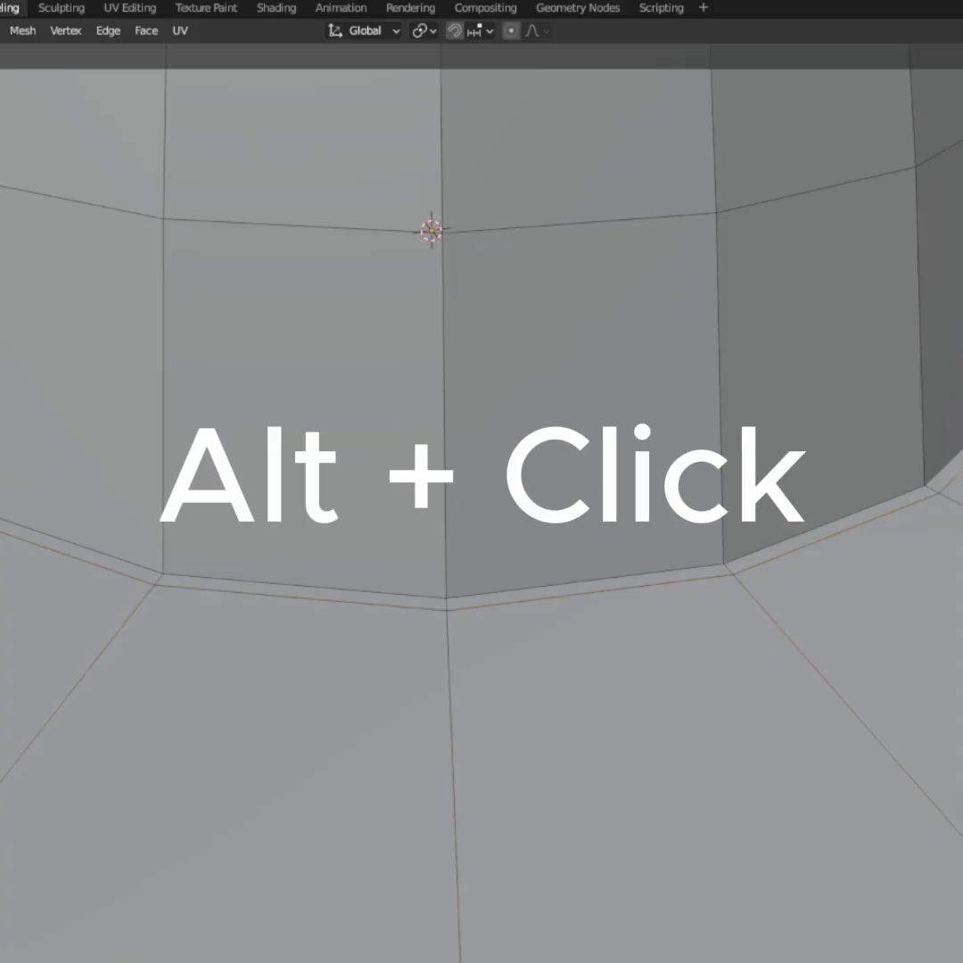
alt+click(456, 602)
key(x)
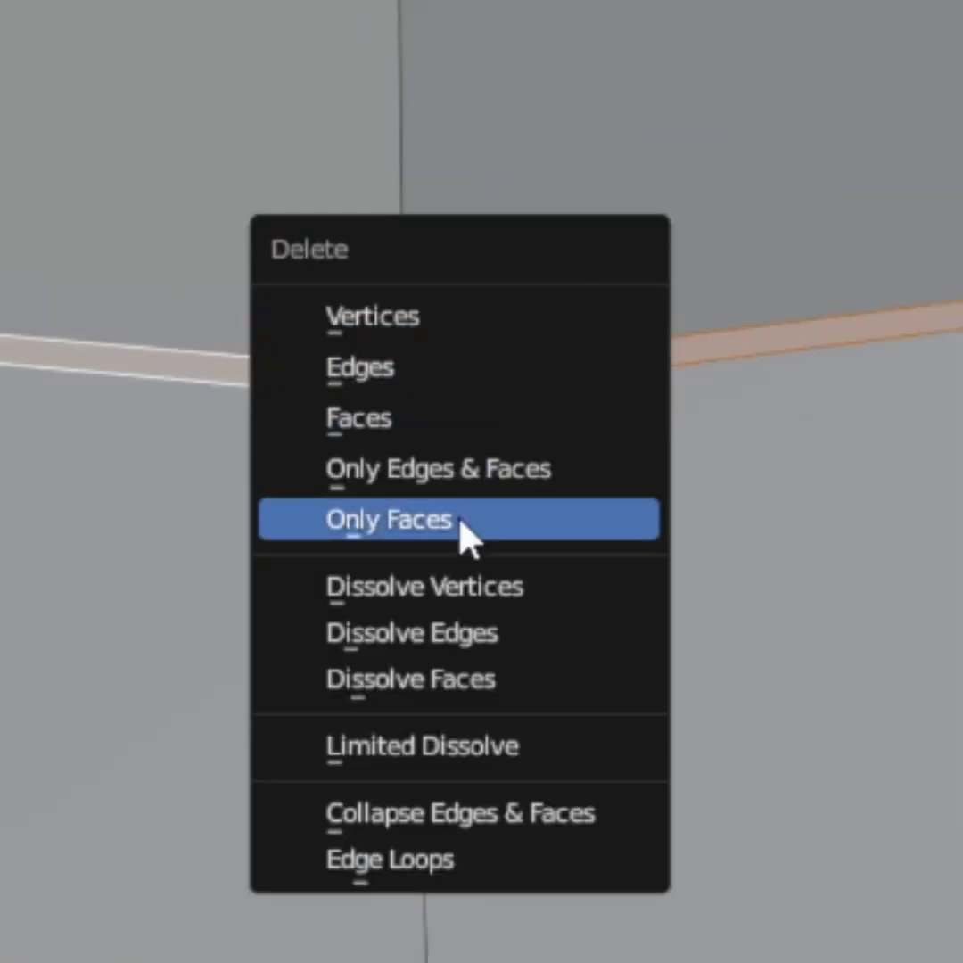
click(461, 523)
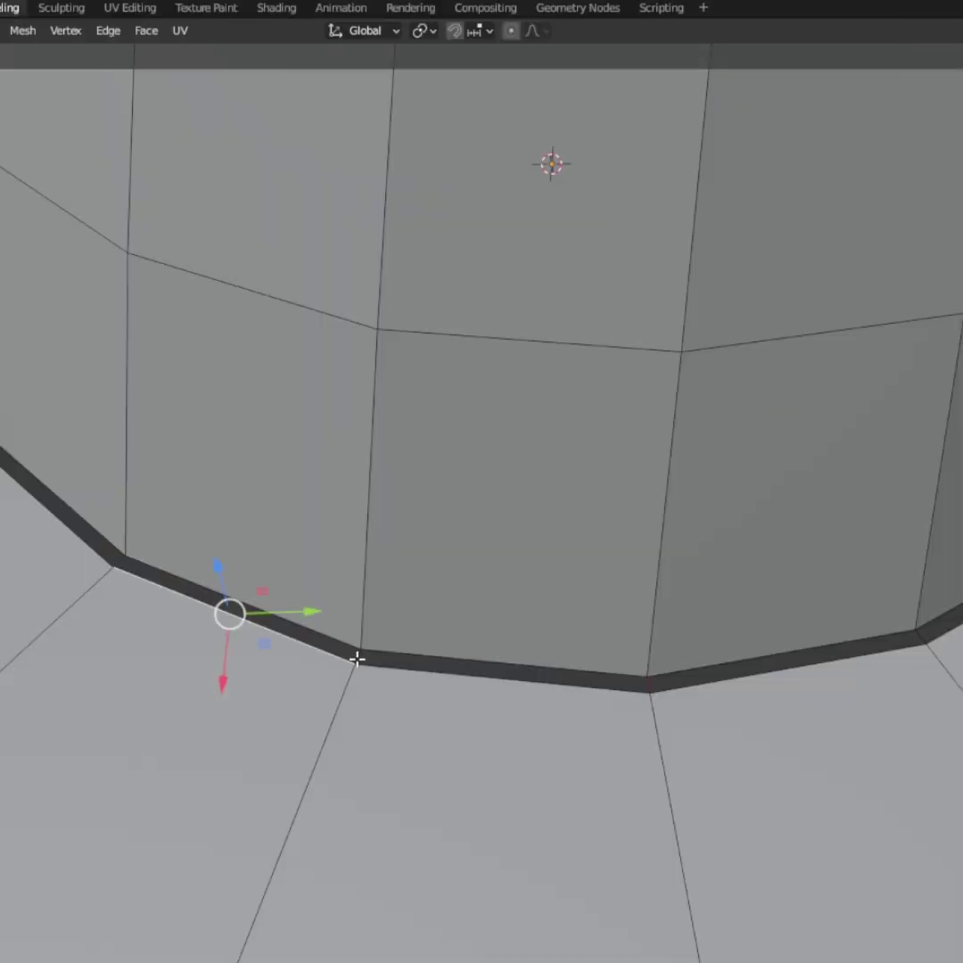
Select several loose edges bridging the gap between cone and brim to examine the sewing connections.
click(358, 657)
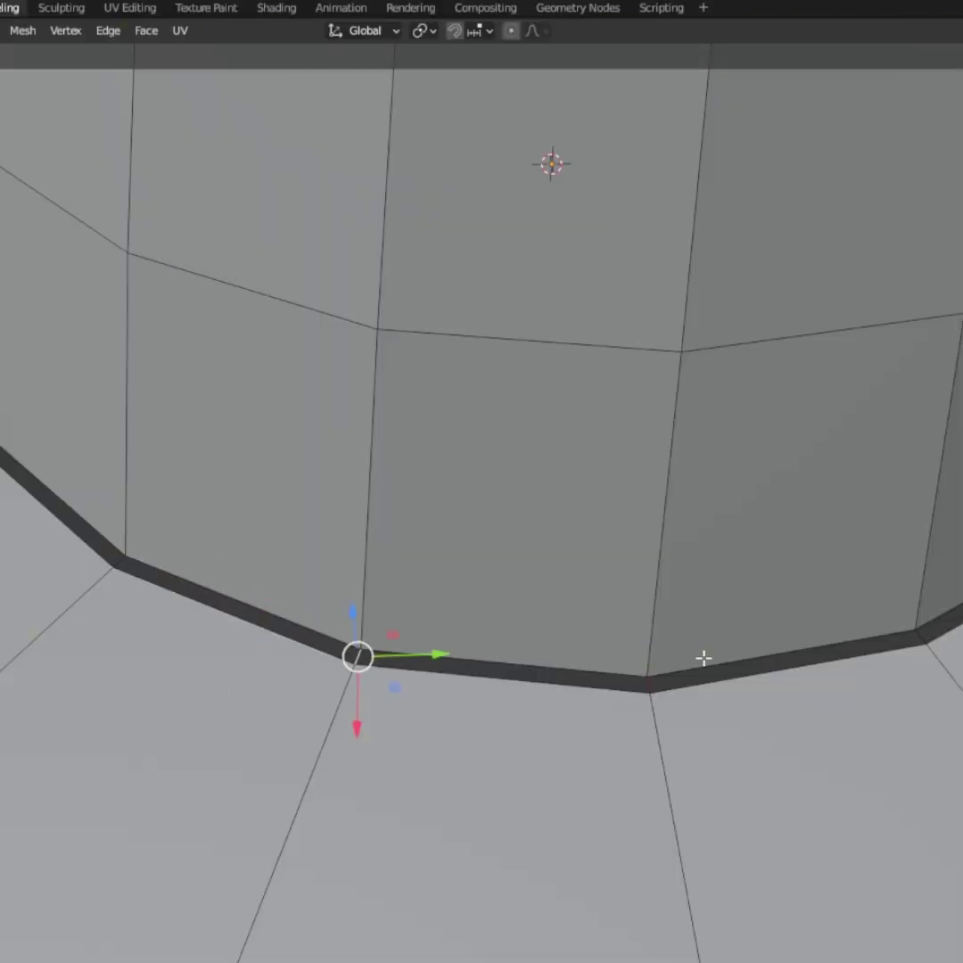
shift+click(650, 683)
shift+click(924, 628)
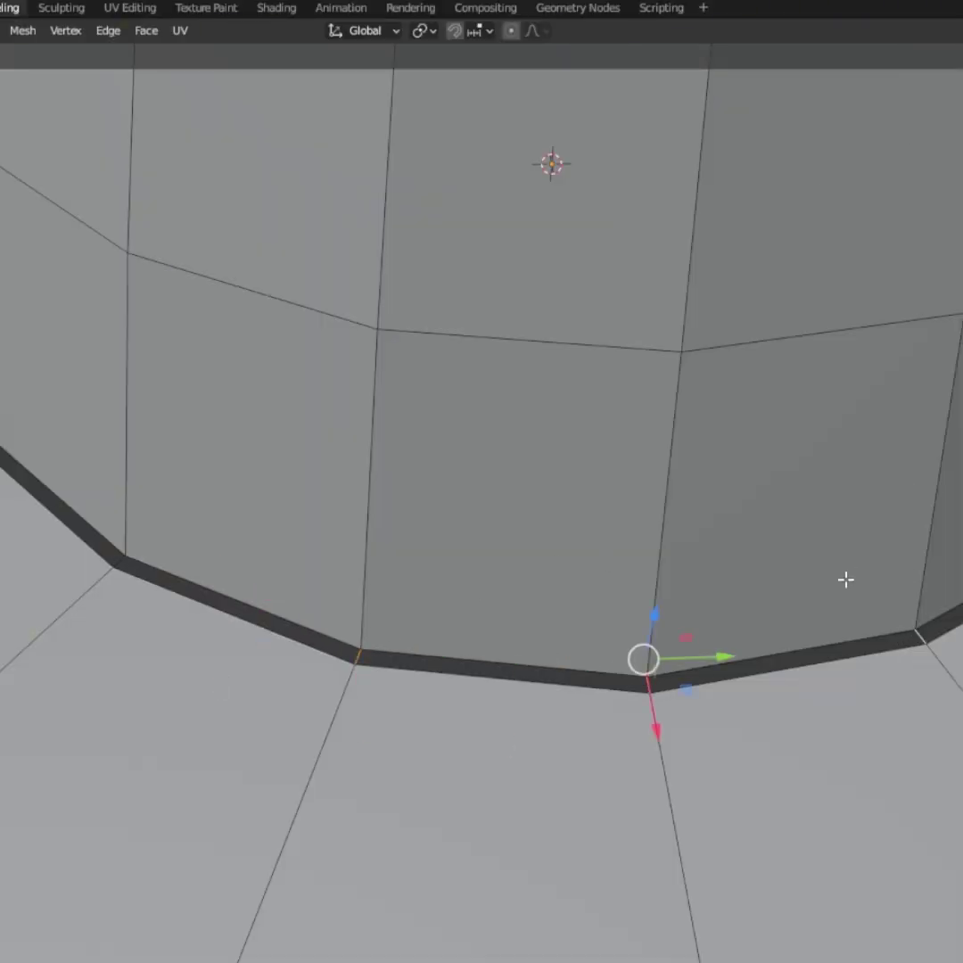
scroll(845, 580, down, 5)
scroll(913, 570, down, 5)
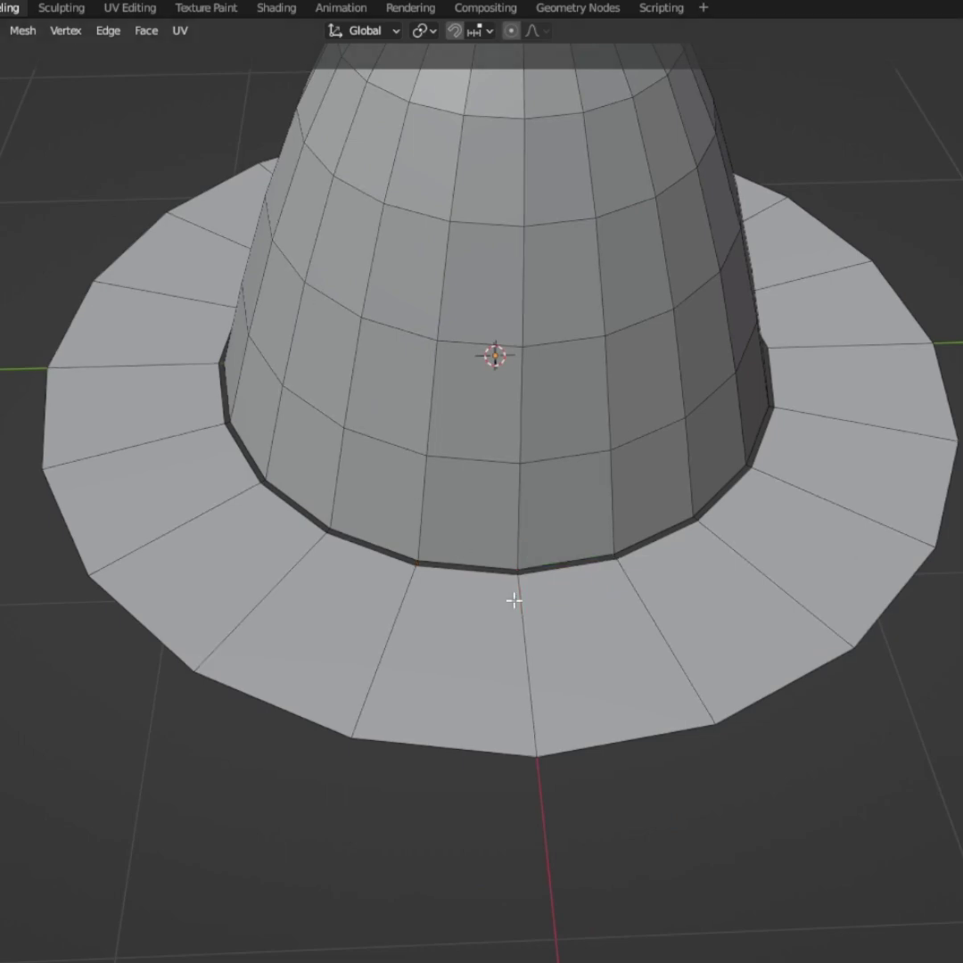
Select the whole ring of brim faces and subdivide it.
alt+click(535, 617)
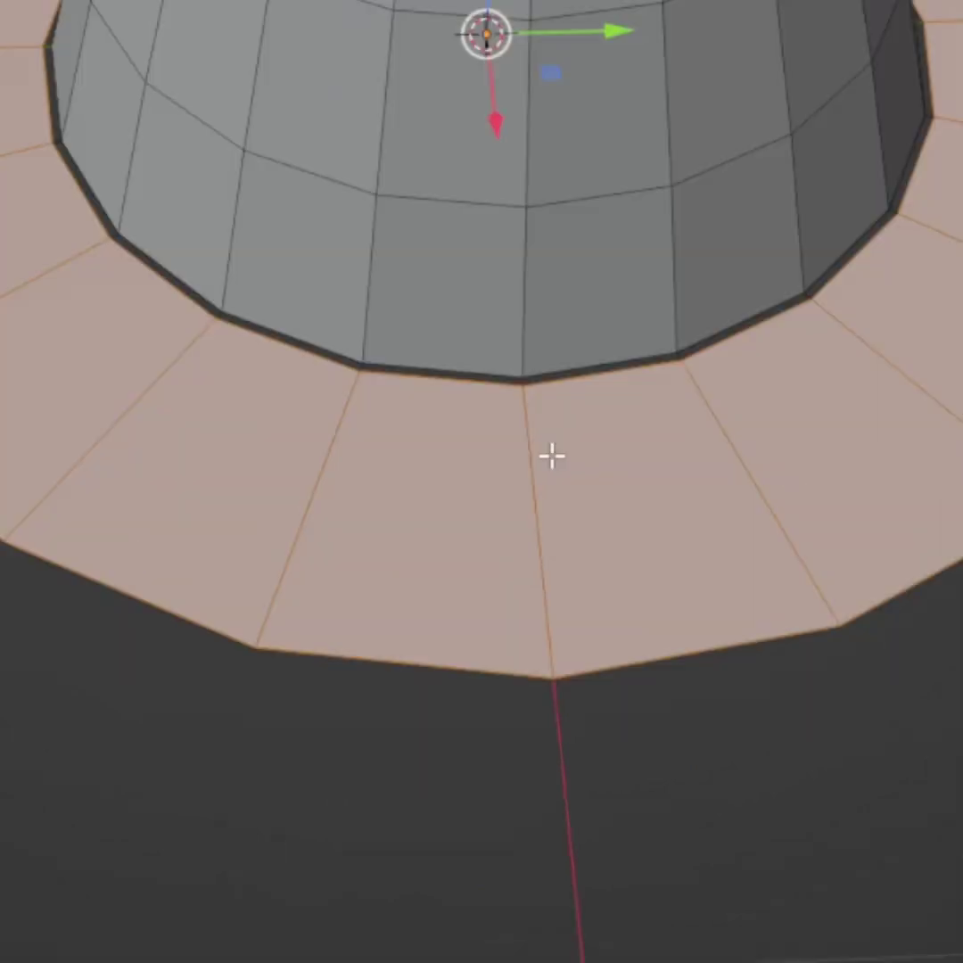
right_click(536, 617)
click(554, 453)
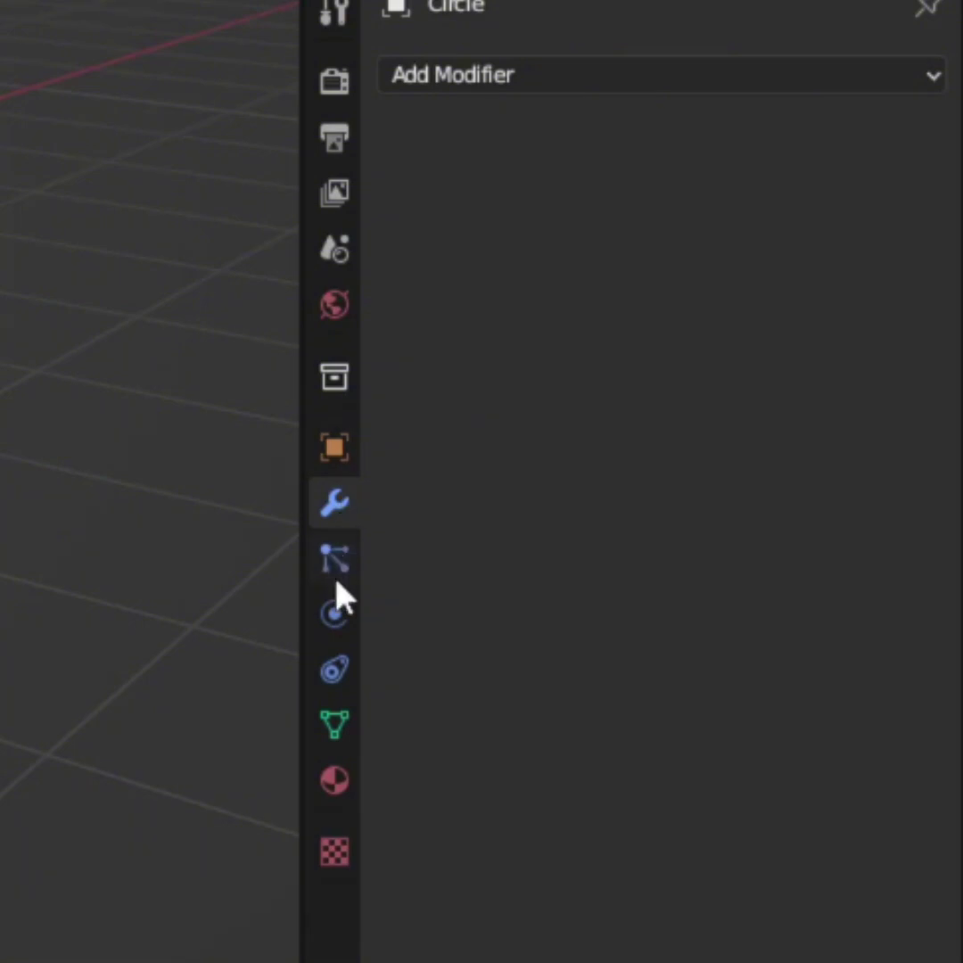
Add Cloth physics to the hat mesh and set its quality steps to 7.
click(335, 610)
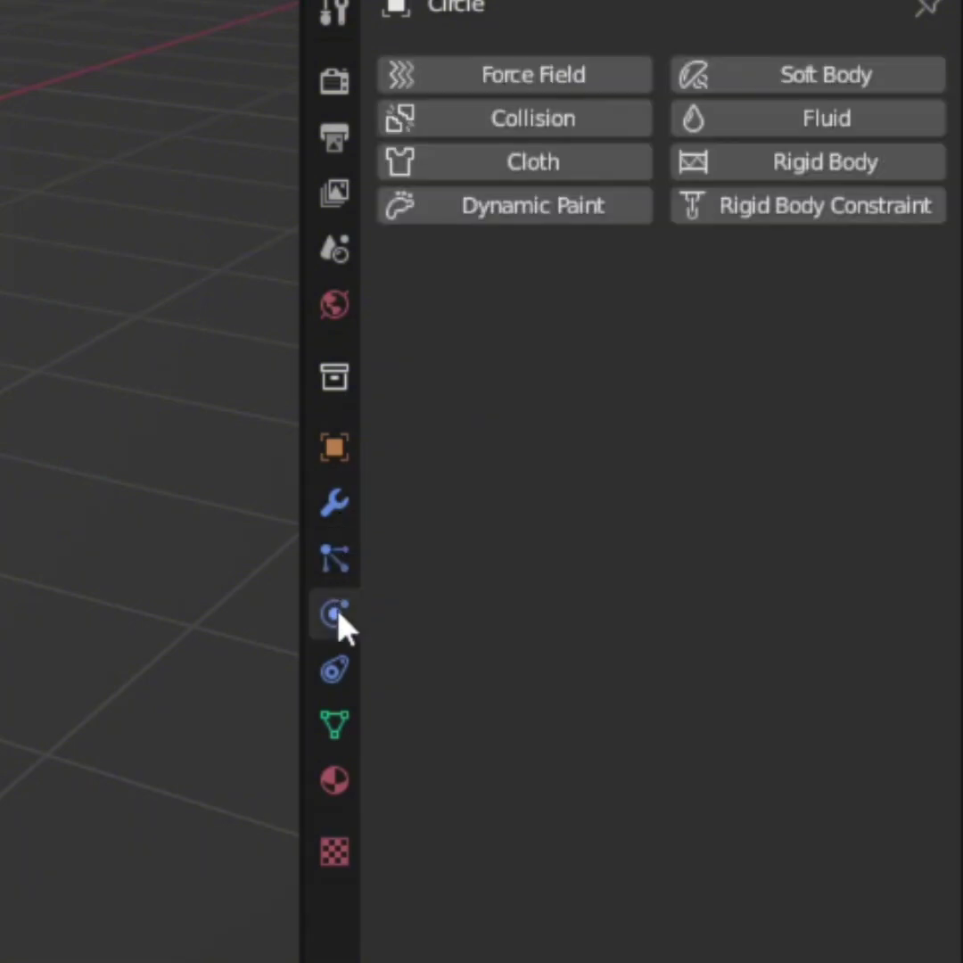
click(546, 177)
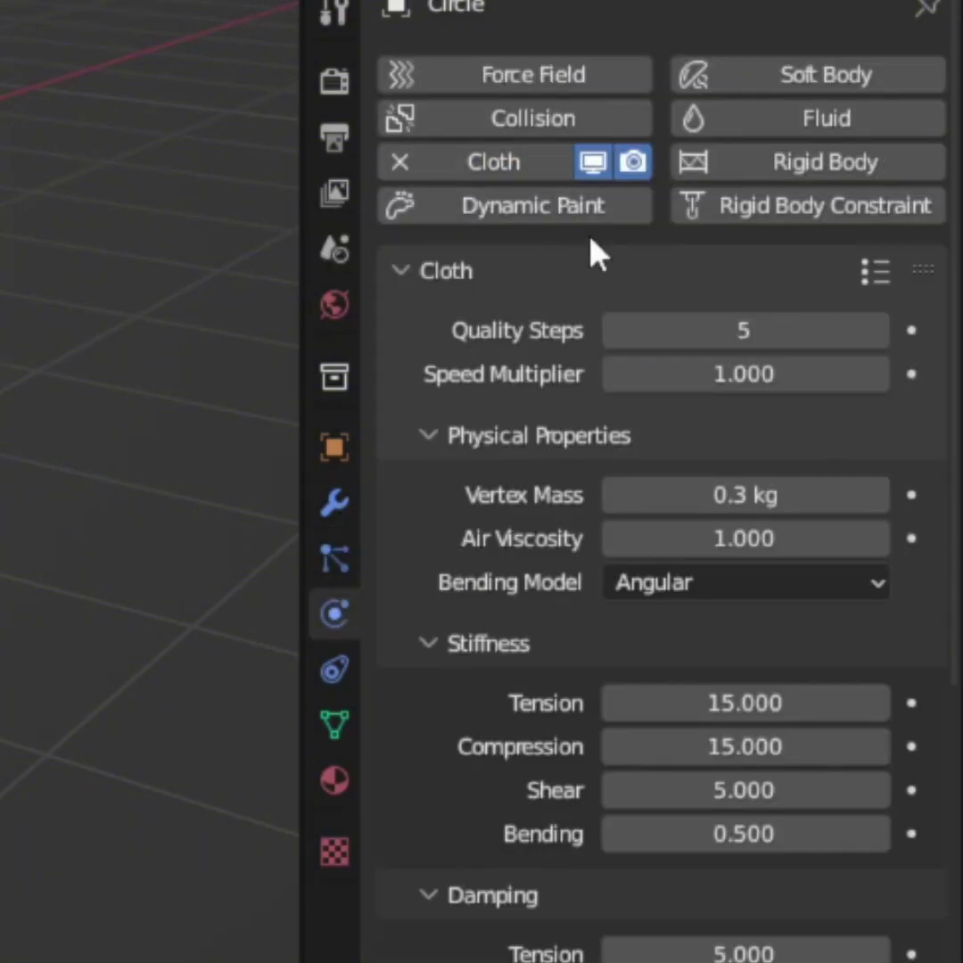
click(878, 275)
click(669, 331)
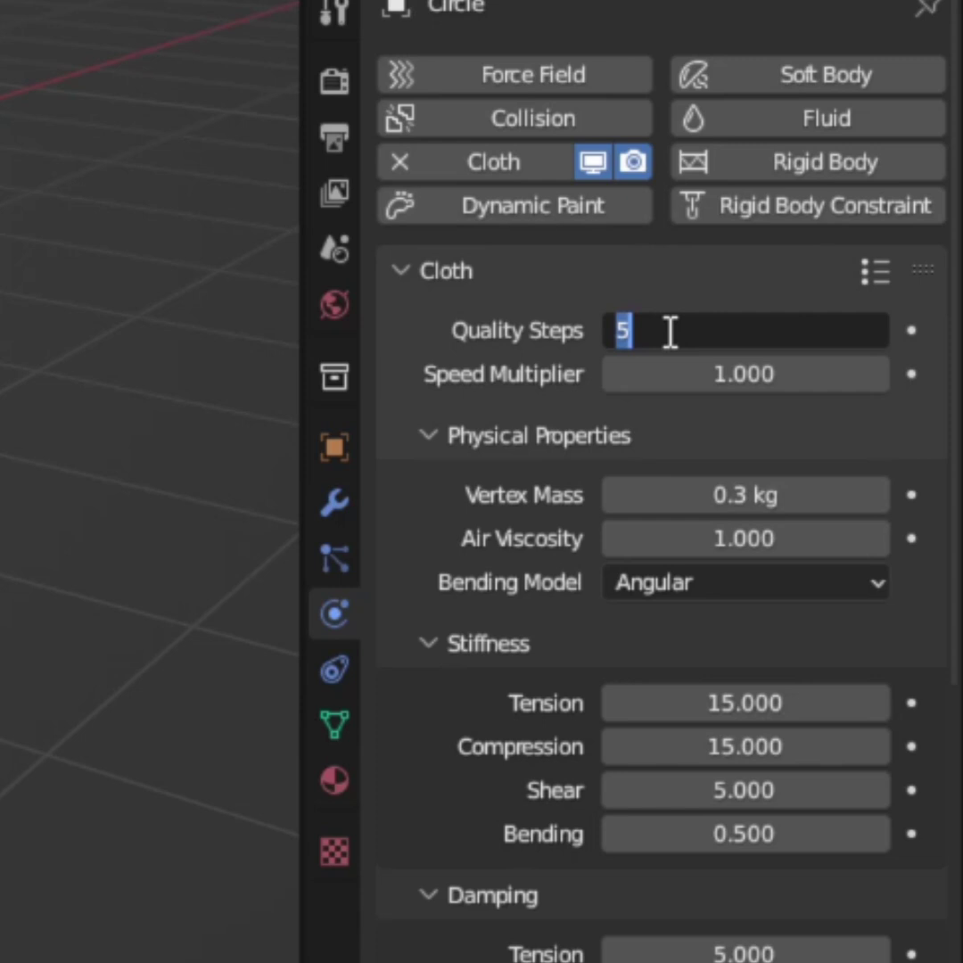
key(Return)
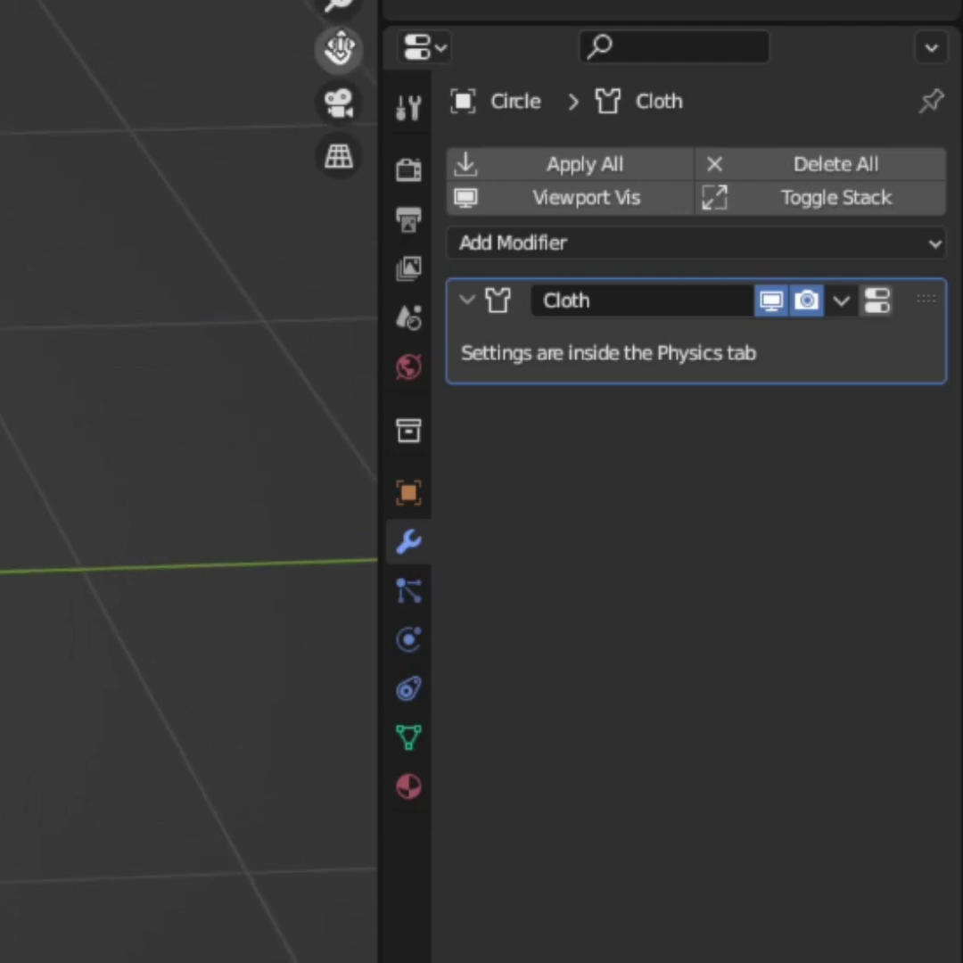
Create a vertex group and assign only the cone's linked geometry to it.
click(408, 736)
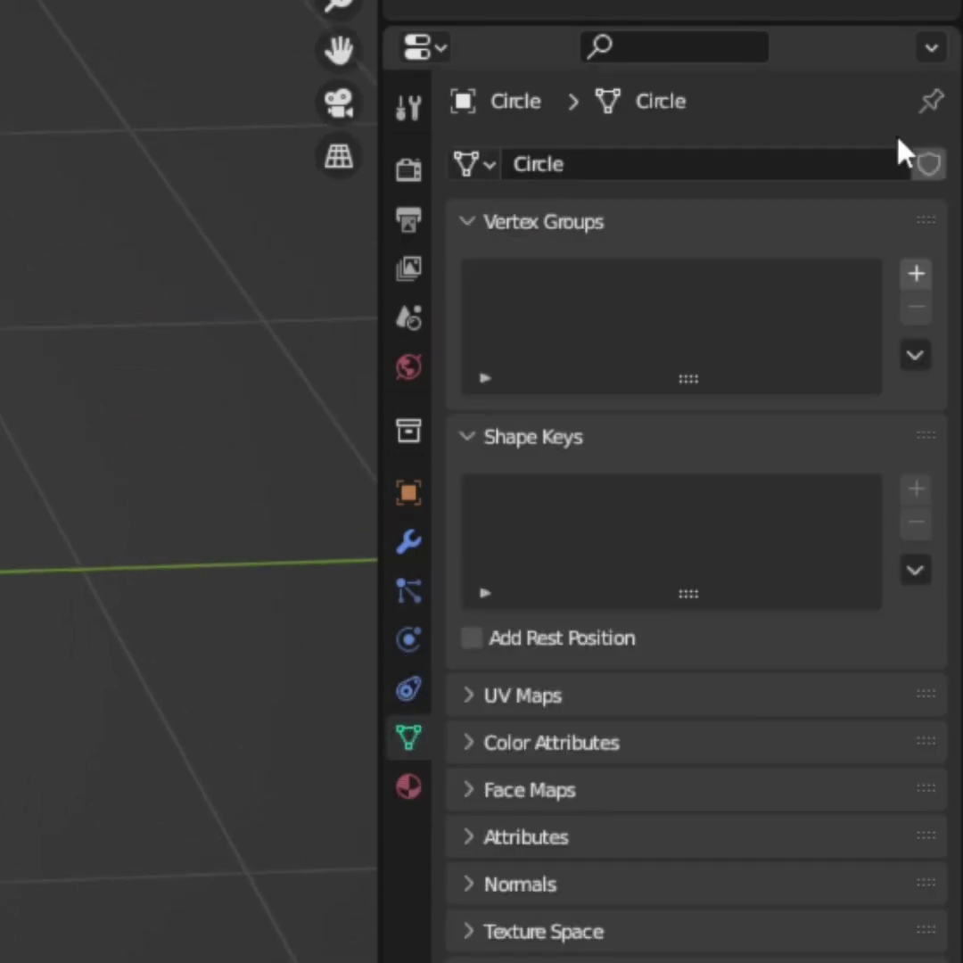
click(915, 274)
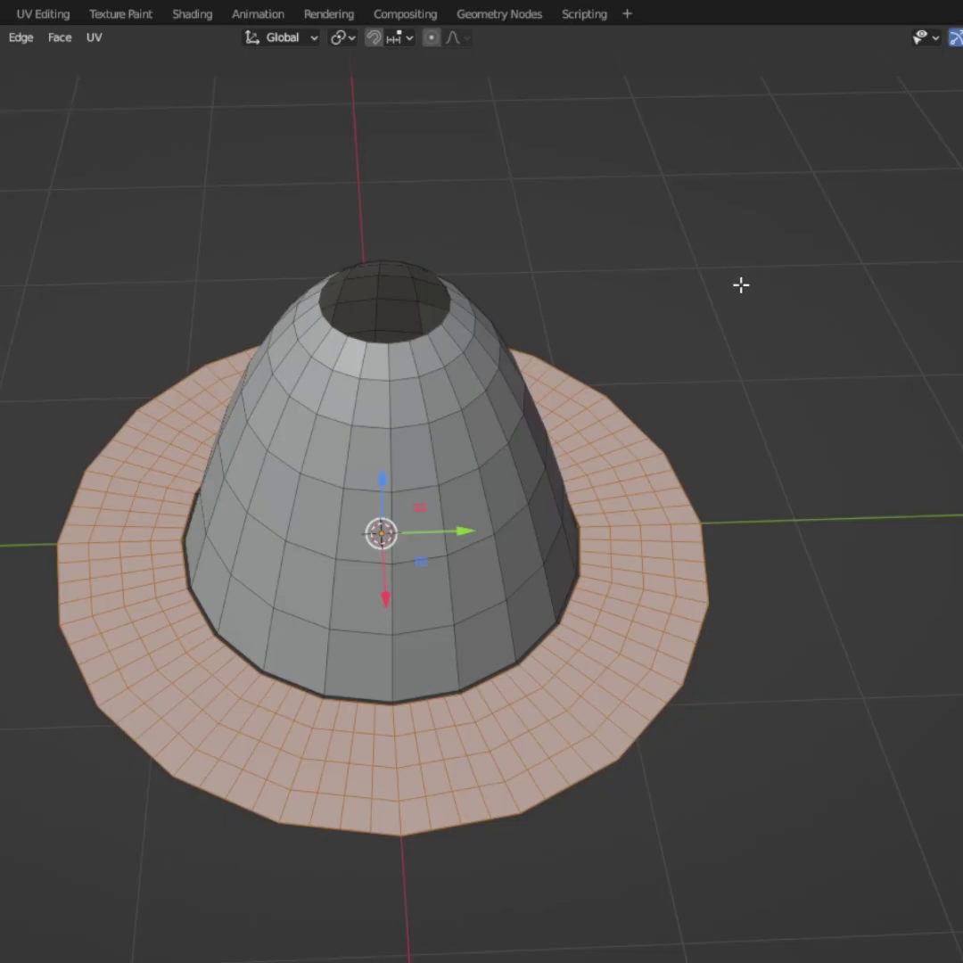
key(alt+a)
key(l)
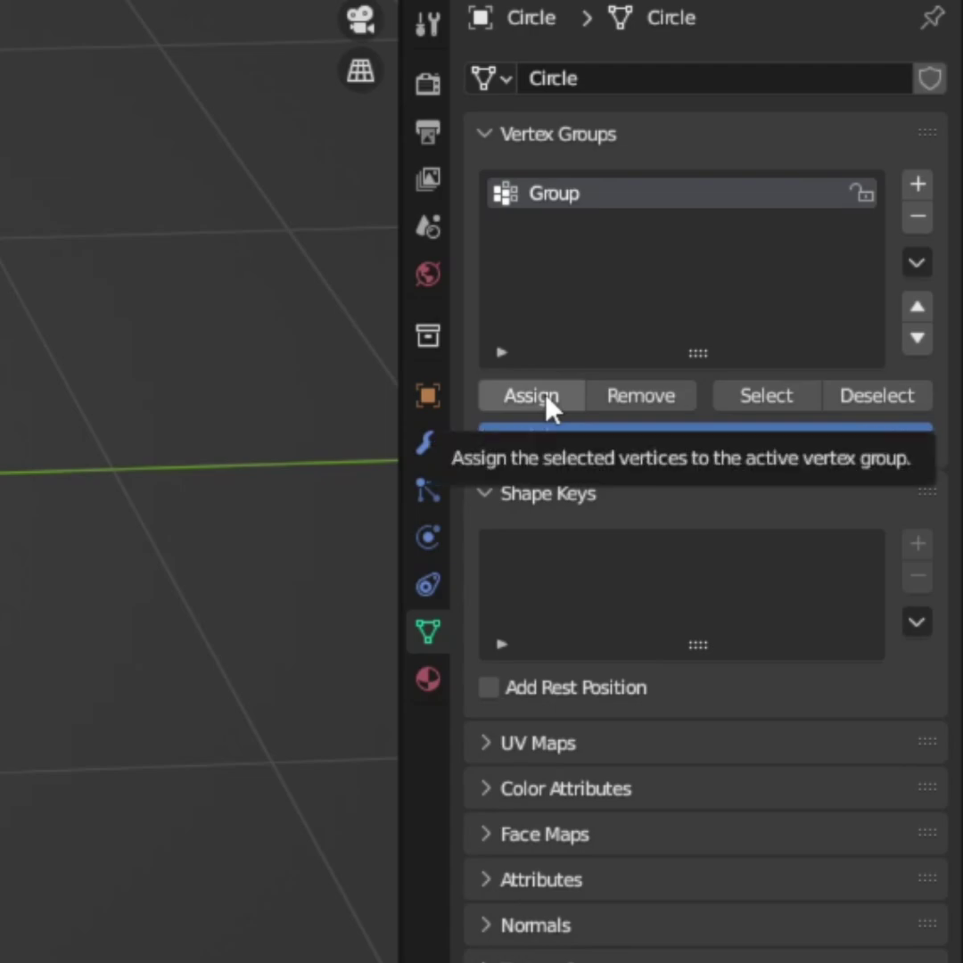
click(546, 401)
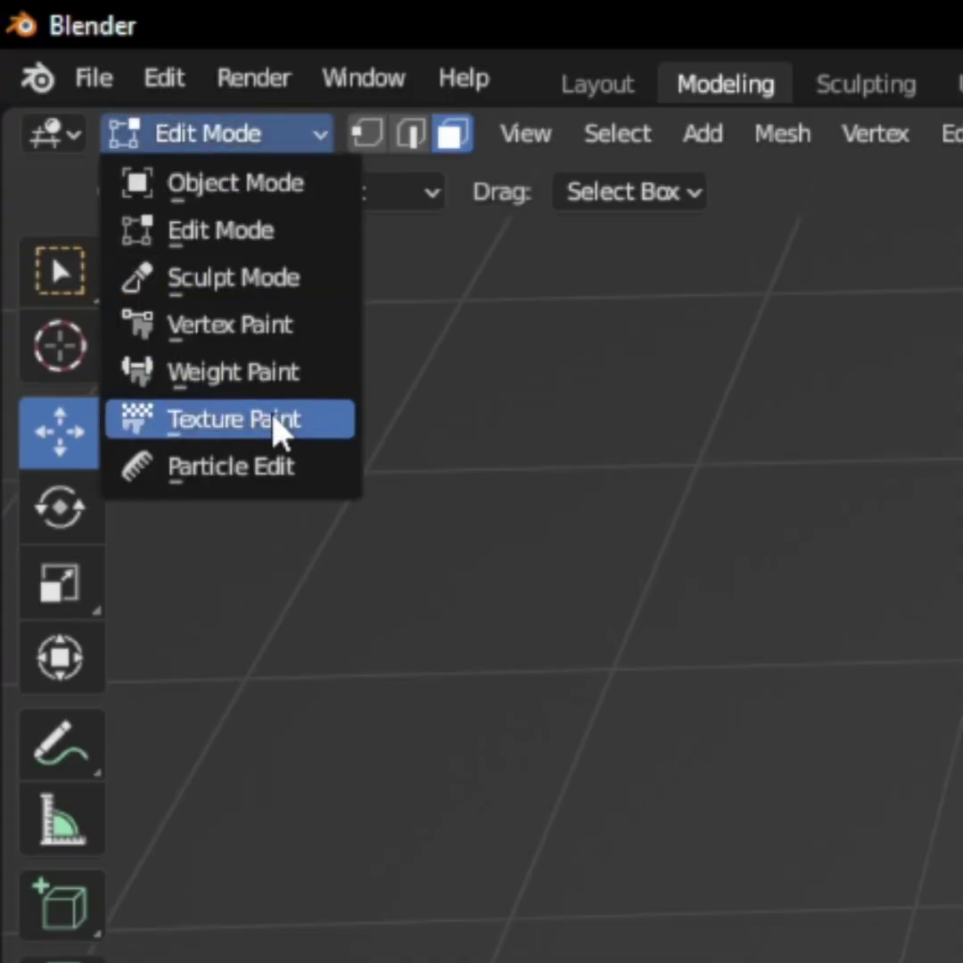
Examine the vertex group's weights on the cone and brim in Weight Paint mode.
click(250, 384)
scroll(378, 468, down, 2)
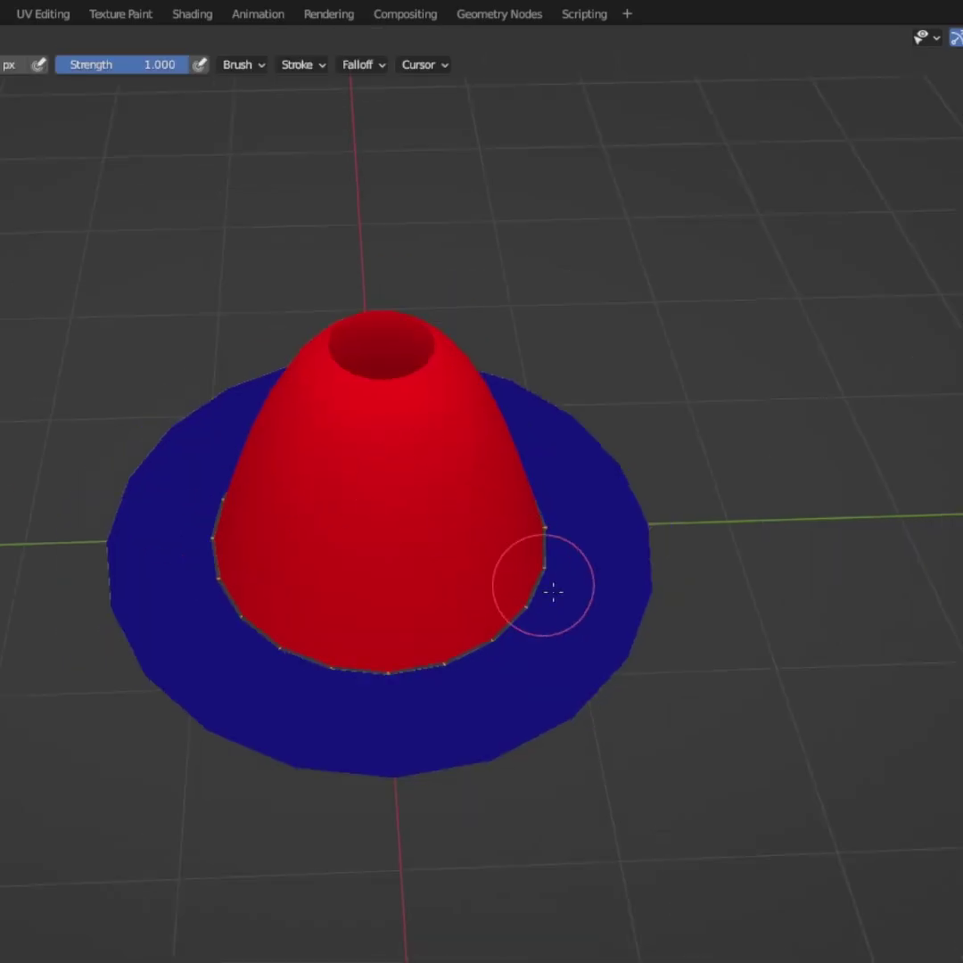
drag(553, 585, 763, 718)
key(ctrl+z)
mouse_move(763, 612)
middle_down()
mouse_move(814, 552)
mouse_move(636, 512)
middle_up()
mouse_move(491, 490)
middle_down()
mouse_move(564, 426)
mouse_move(189, 408)
mouse_move(520, 425)
mouse_move(27, 149)
middle_up()
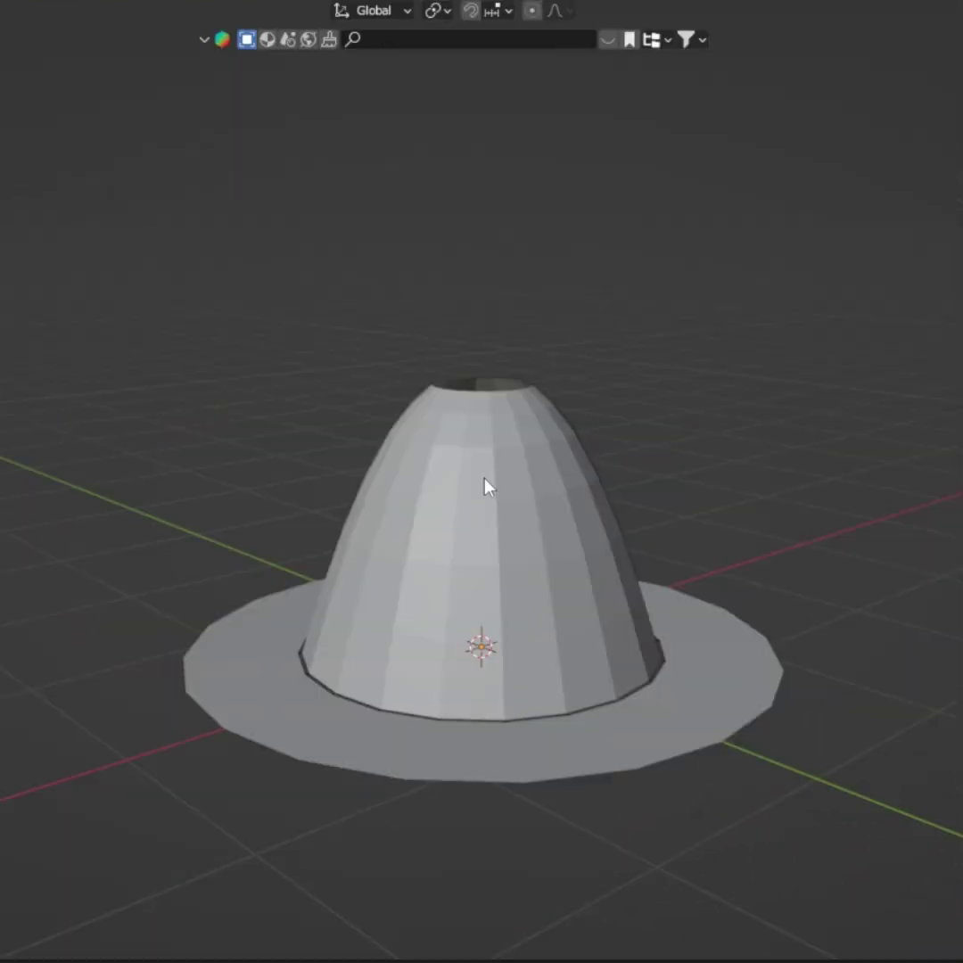
Select the hat object and set the vertex group Group as its cloth pin group.
click(486, 486)
middle_drag(948, 699, 844, 746)
scroll(845, 746, up, 2)
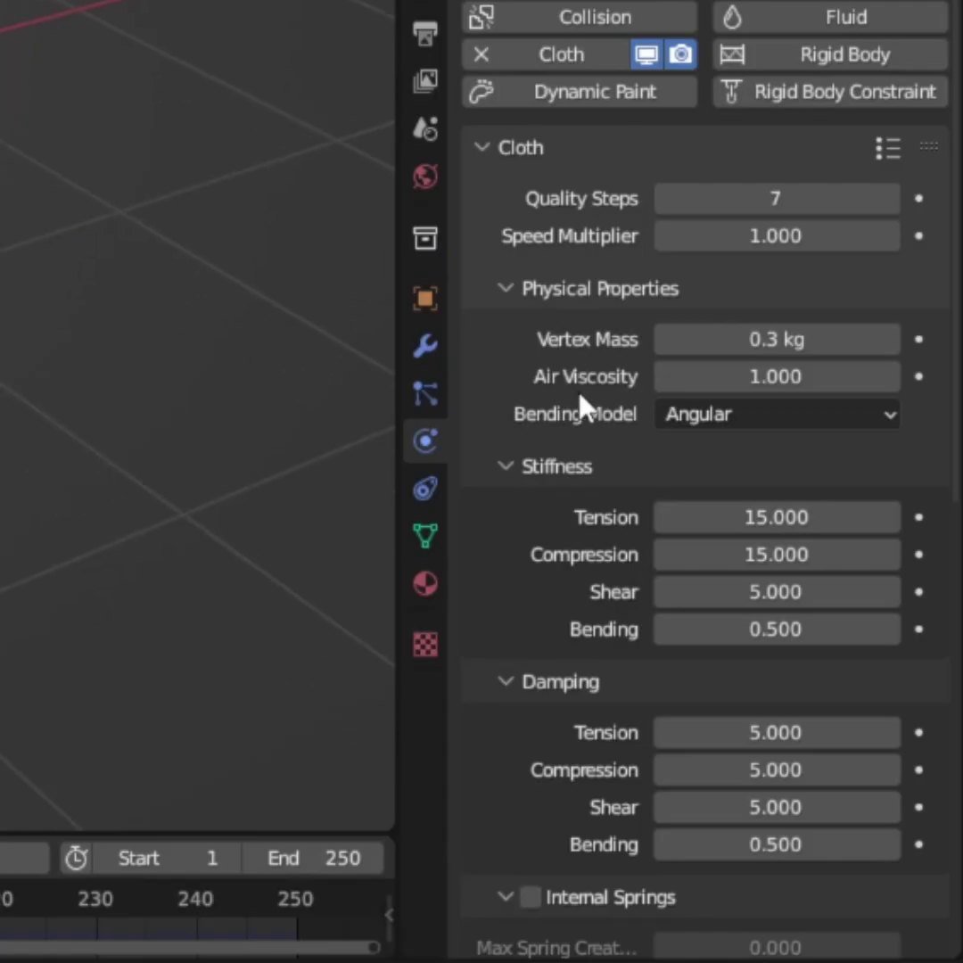
scroll(588, 410, down, 10)
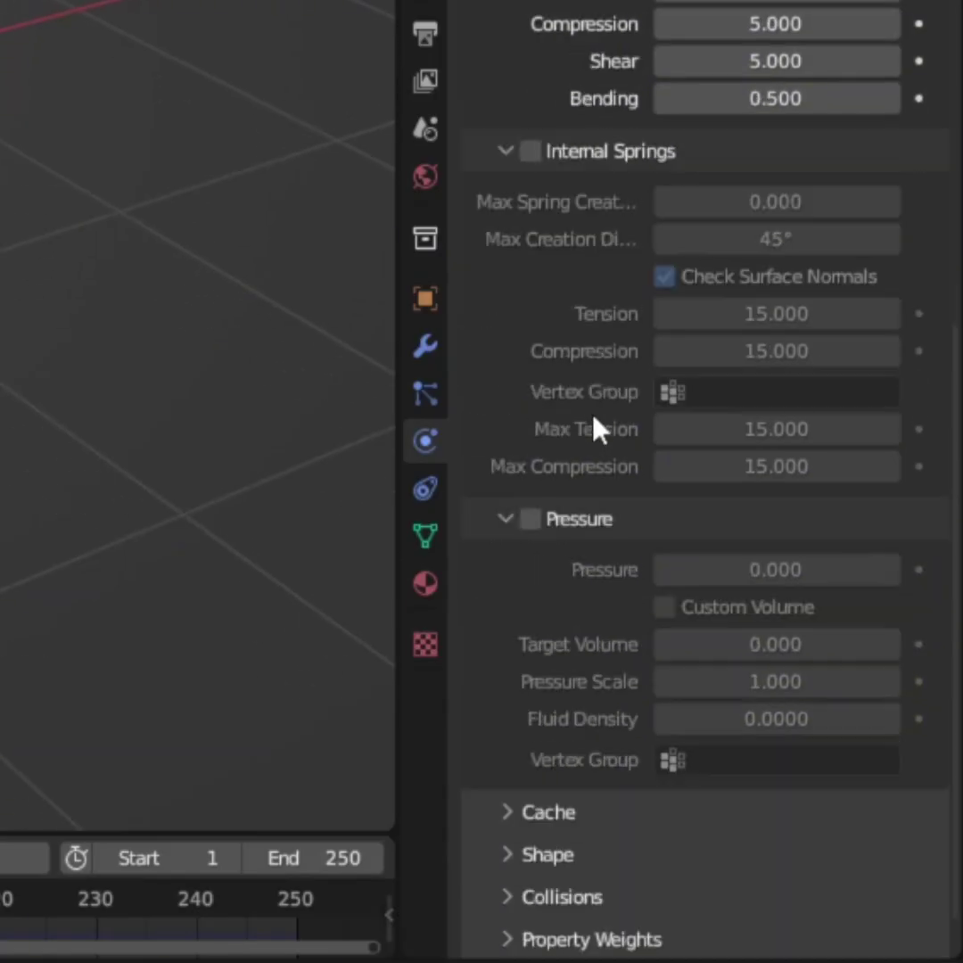
scroll(595, 426, down, 1)
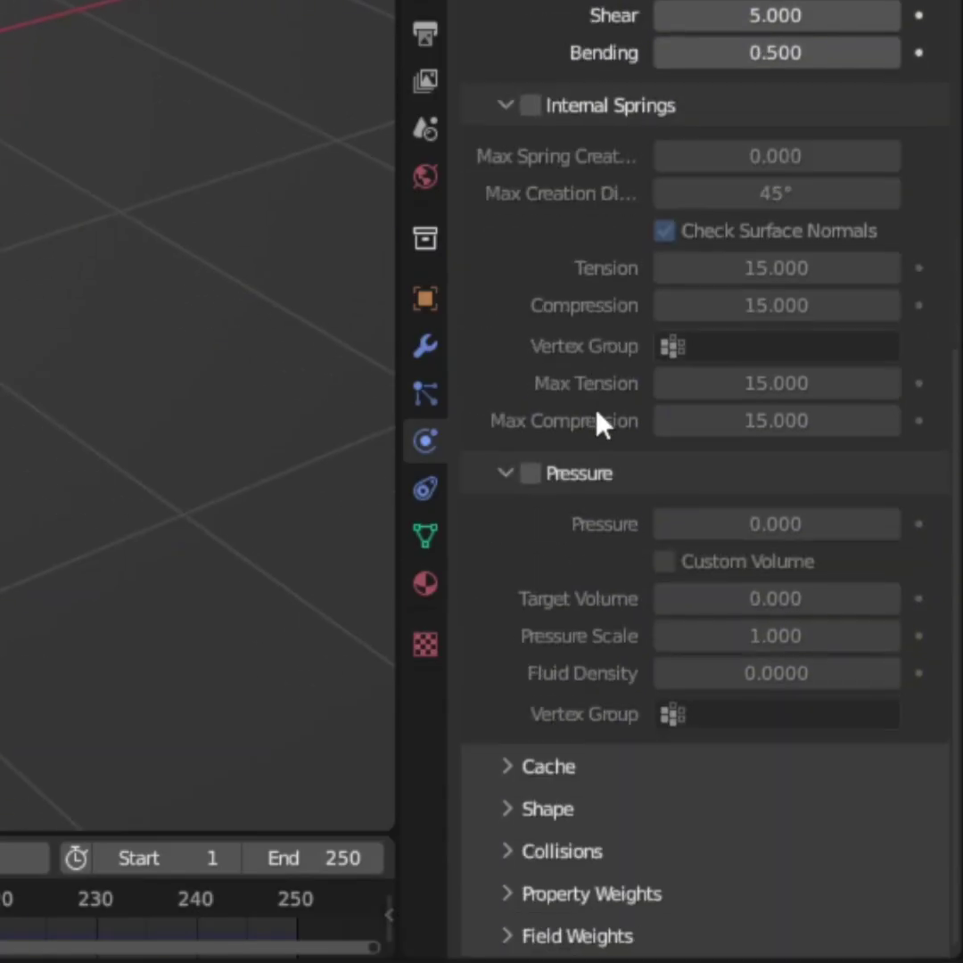
click(505, 816)
scroll(507, 819, down, 6)
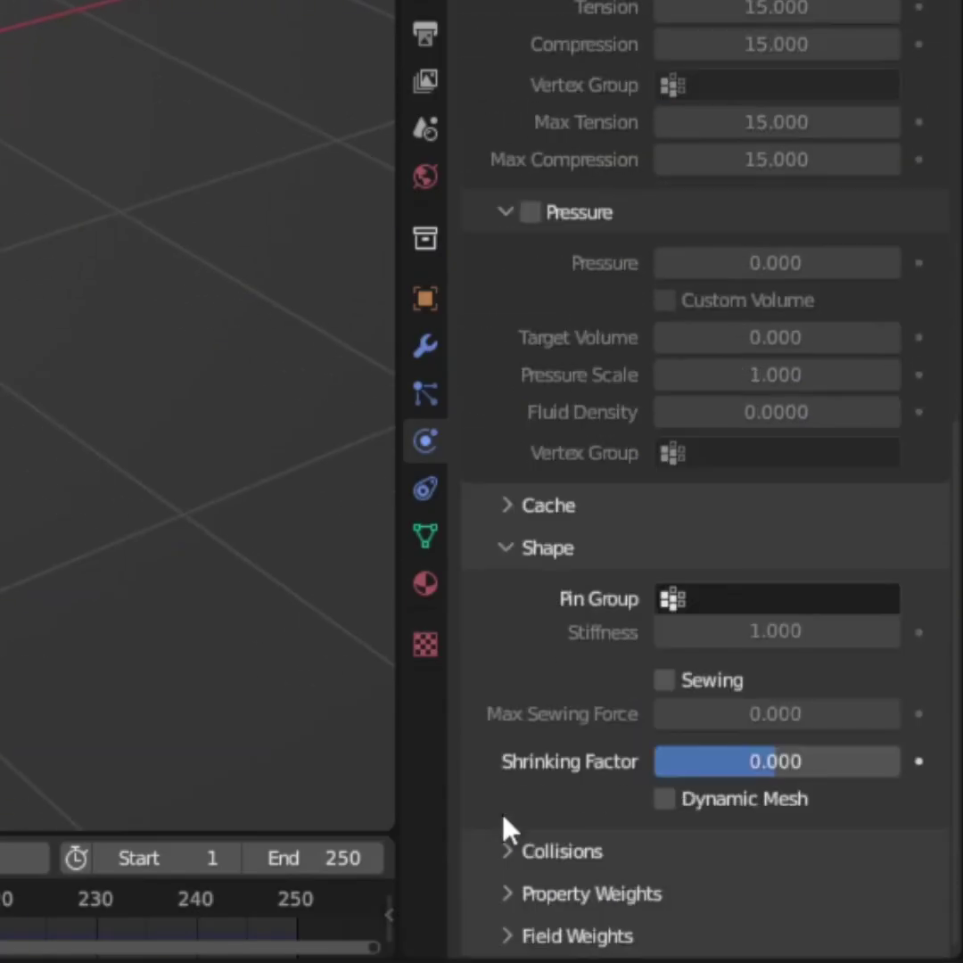
click(709, 599)
click(707, 646)
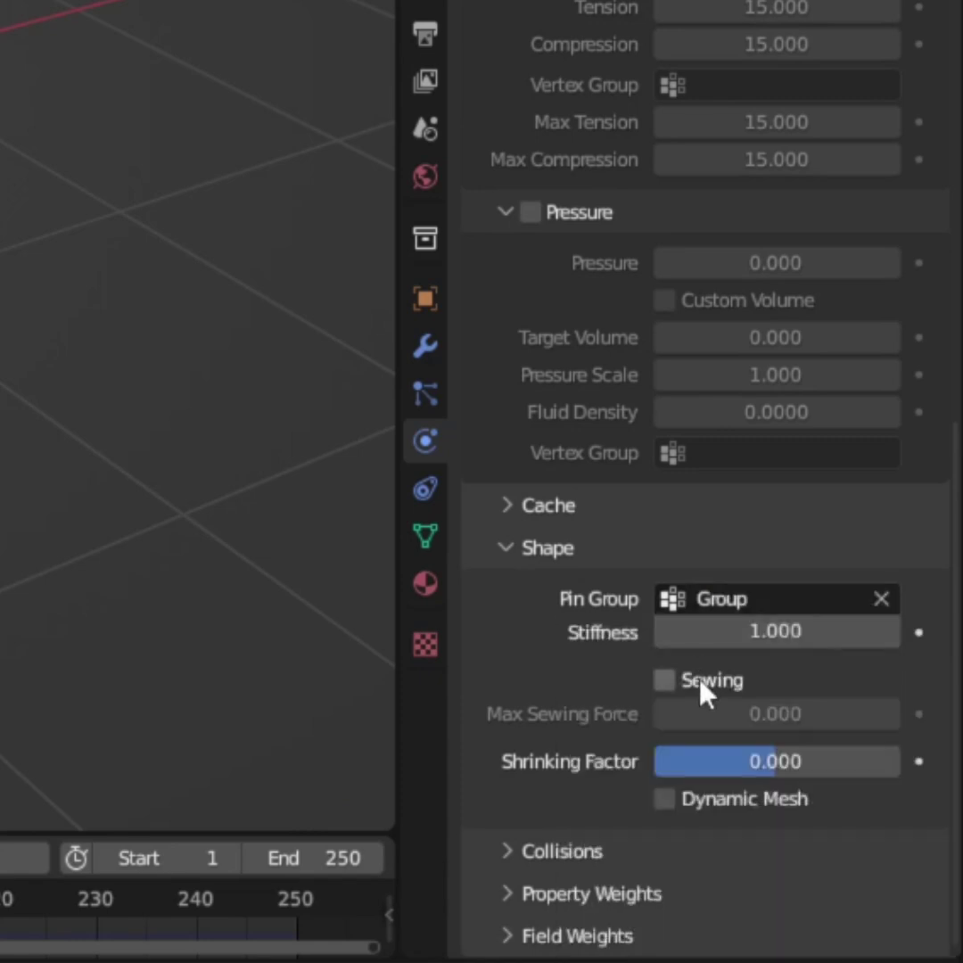
Enable sewing for the cloth and set the max sewing force to 2.4.
click(680, 682)
click(831, 719)
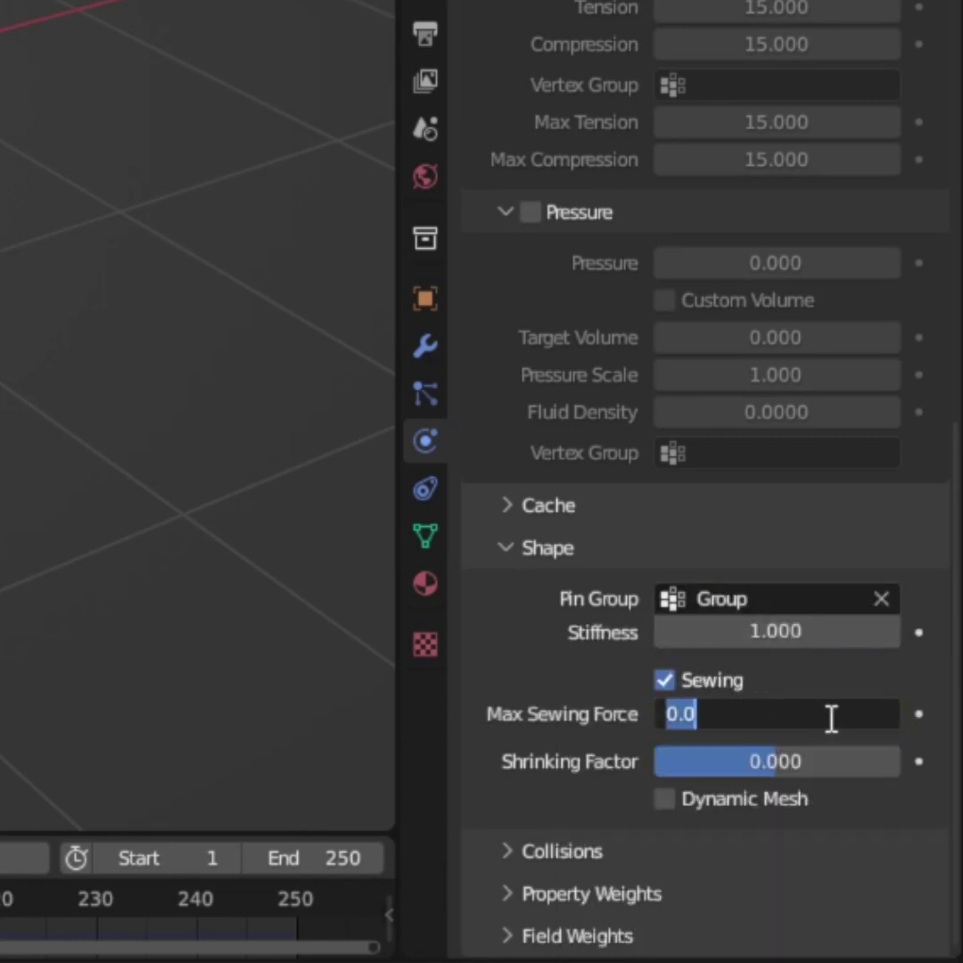
text(2.4)
key(Return)
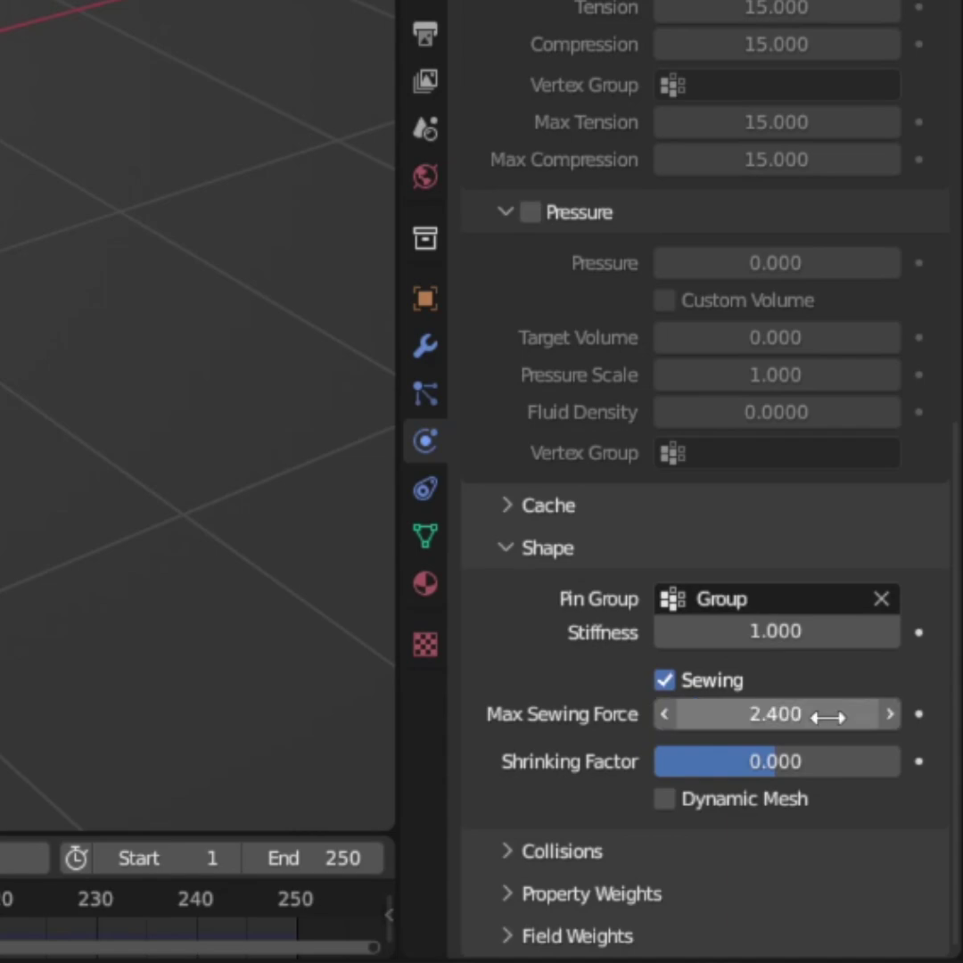
Enable self collisions in the hat's cloth collision settings.
click(516, 854)
scroll(581, 734, down, 10)
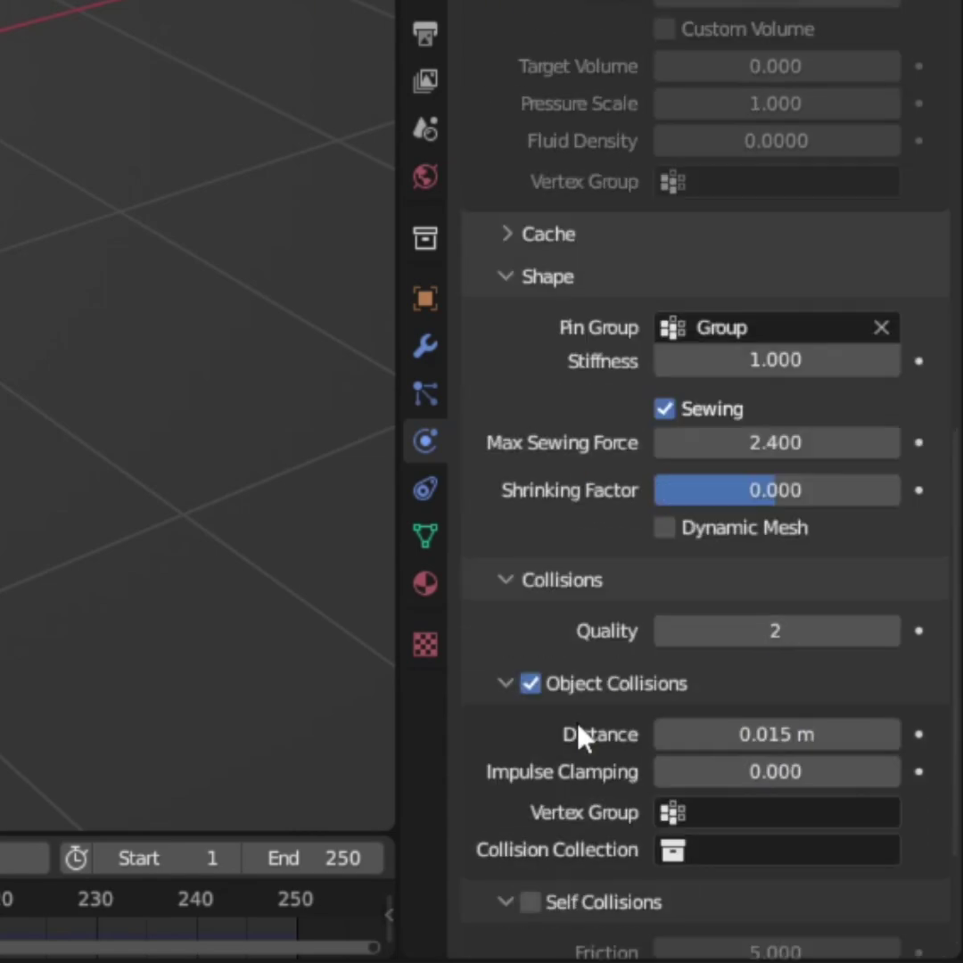
click(531, 676)
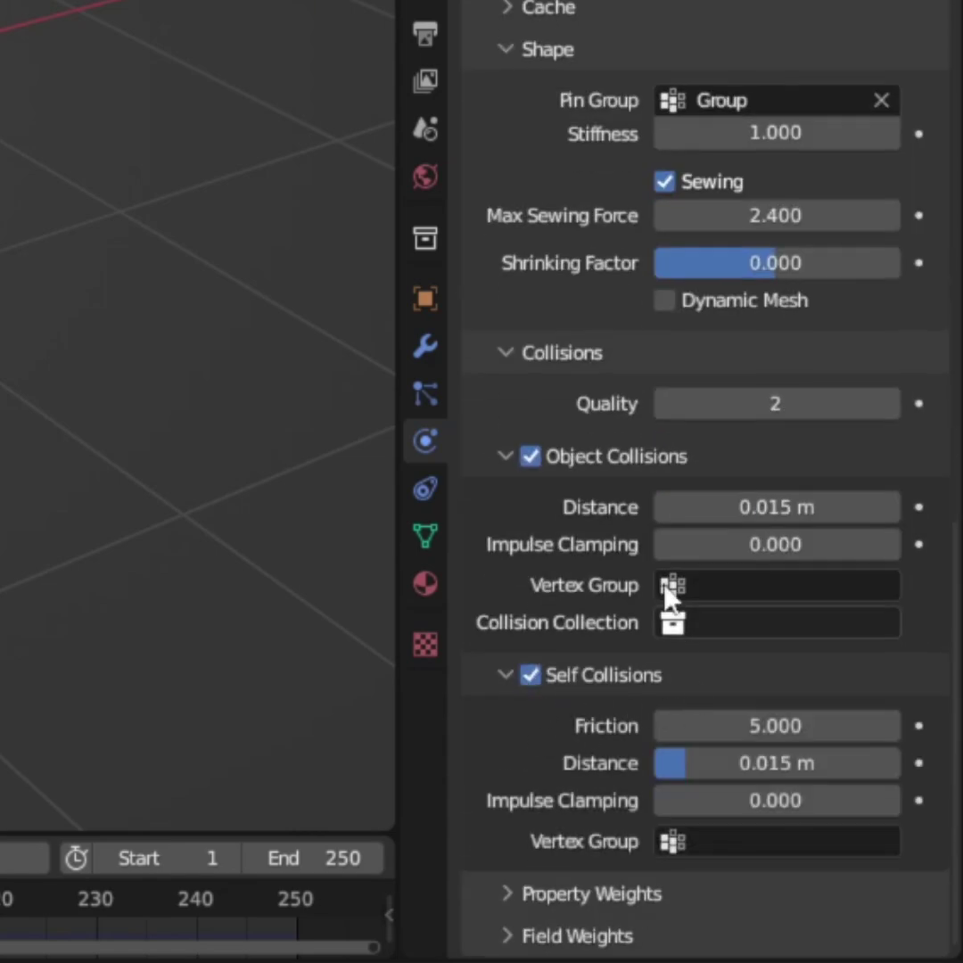
Set the hat's cloth collision quality to 10 and its self-collision distance to 0.00557 m.
click(748, 406)
text(10)
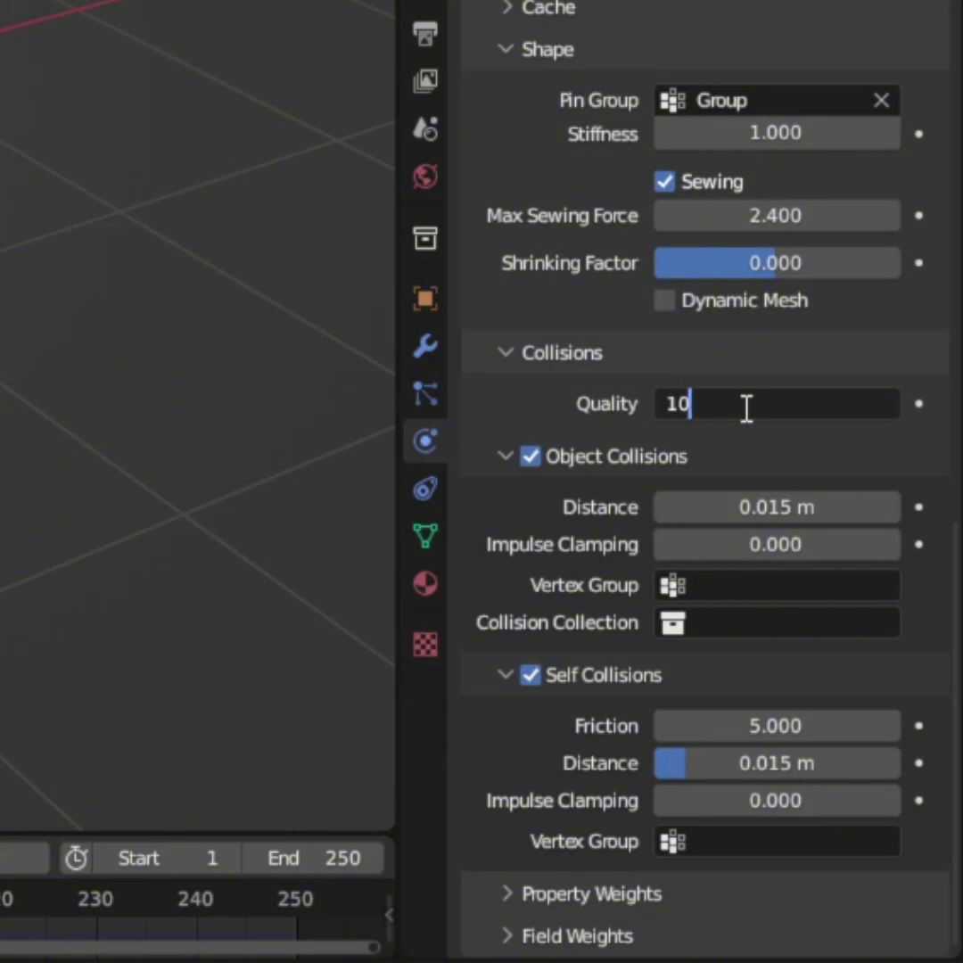
key(Return)
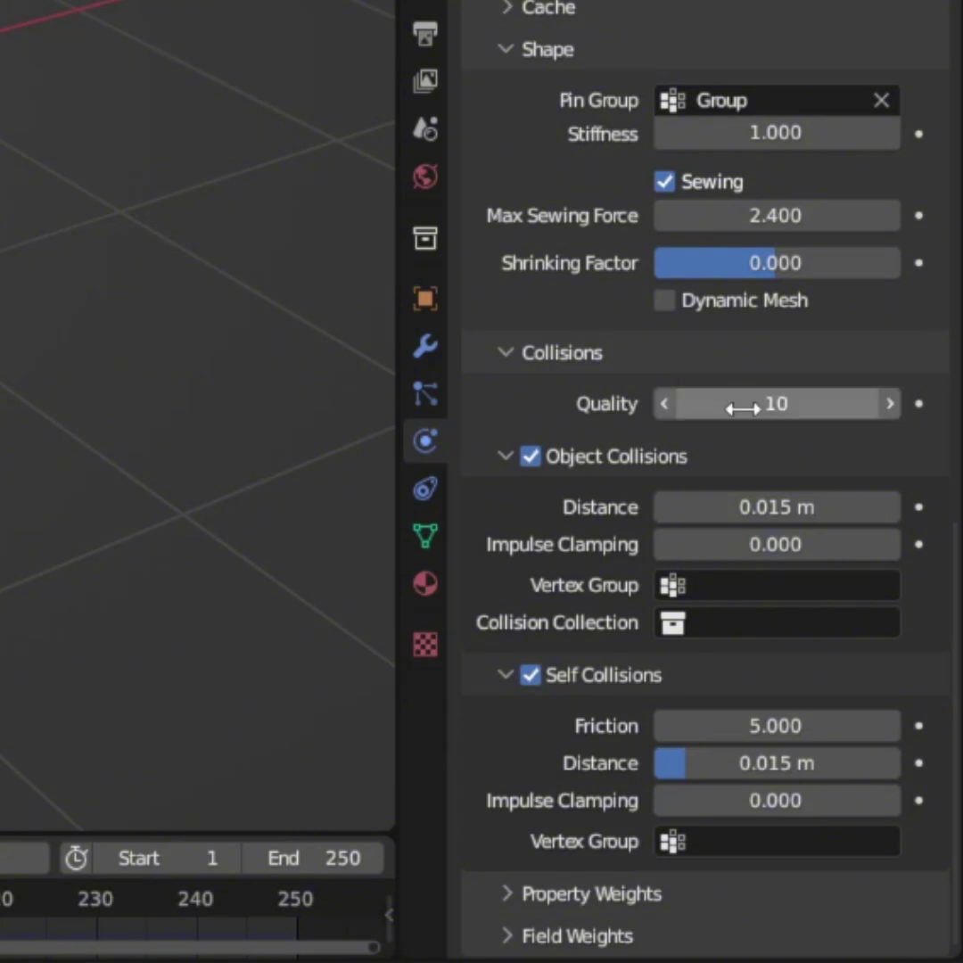
drag(754, 768, 670, 768)
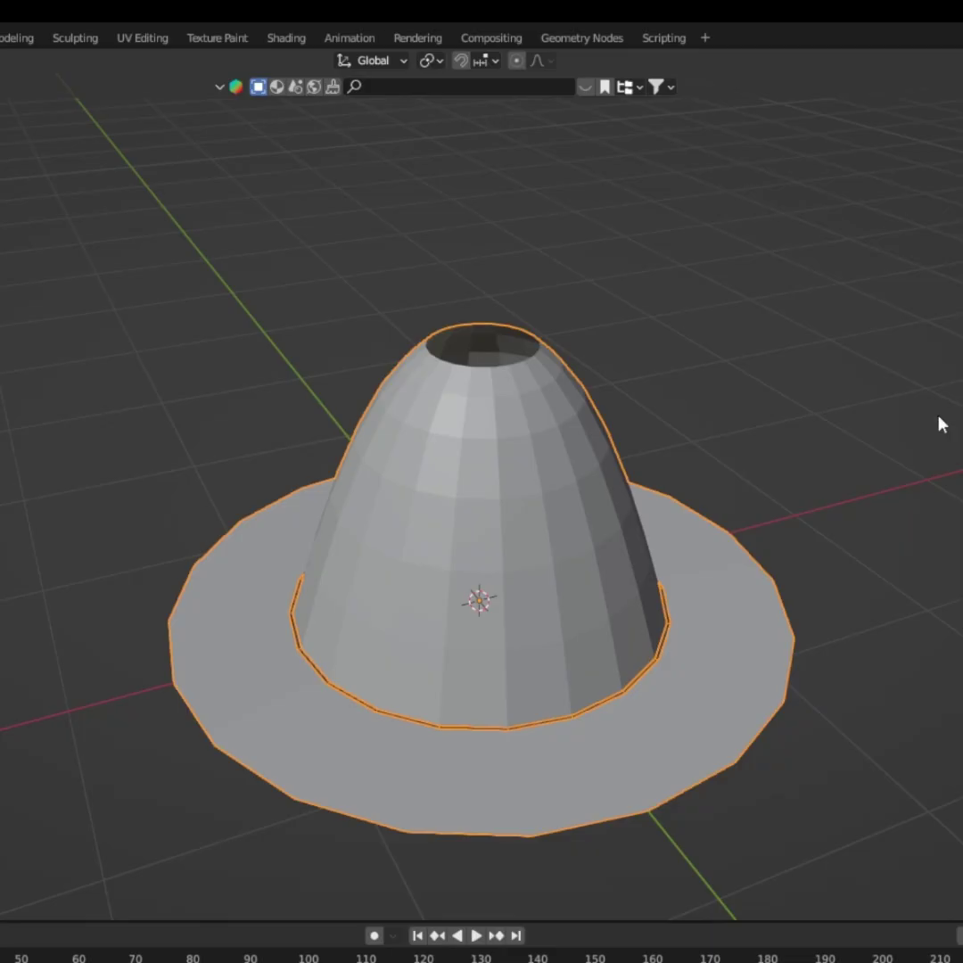
Play the cloth simulation and examine from several angles how the flat brim drapes and sews to the cone.
click(947, 454)
scroll(482, 482, down, 2)
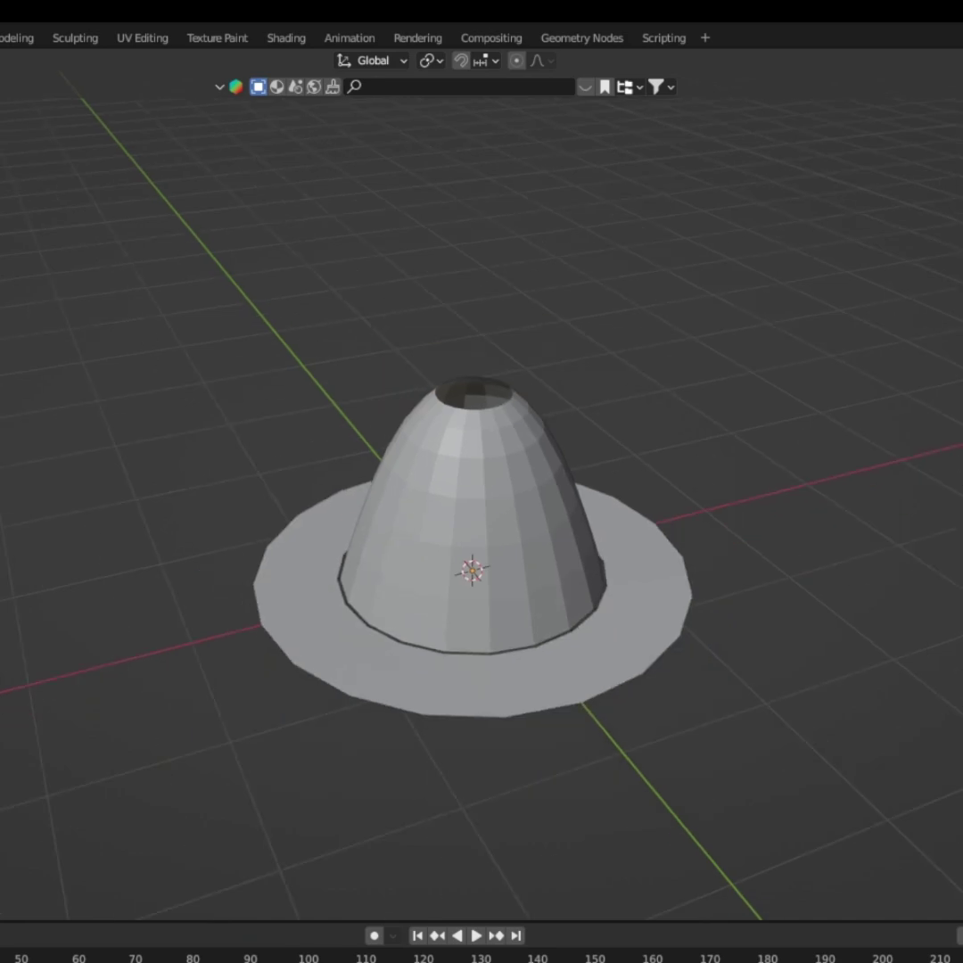
scroll(819, 572, up, 2)
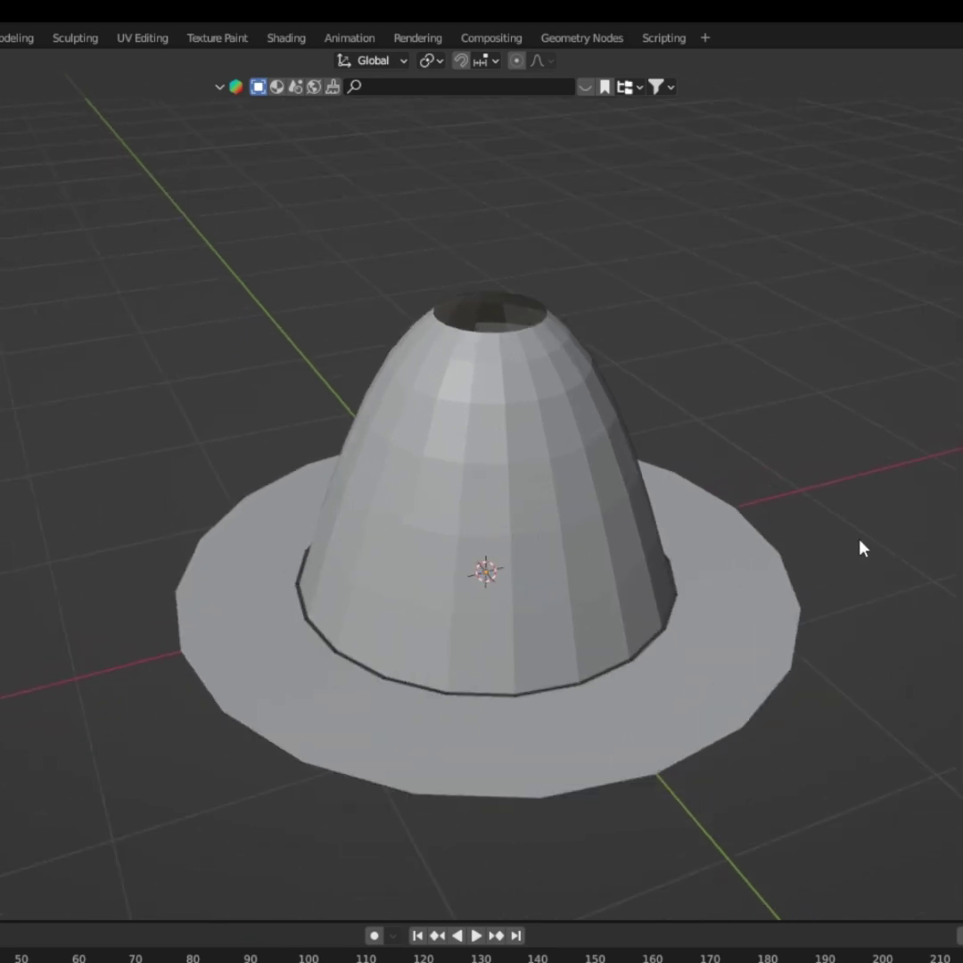
key(space)
key(space)
middle_drag(841, 688, 818, 636)
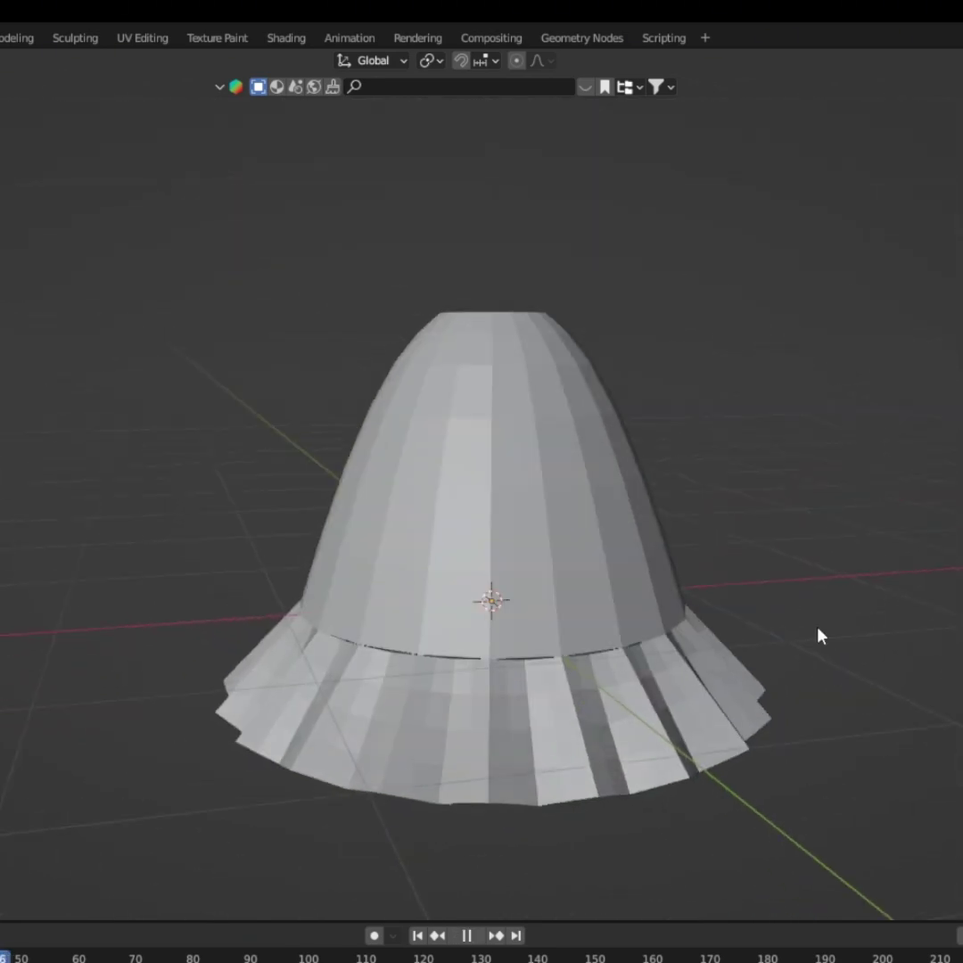
middle_drag(871, 663, 920, 648)
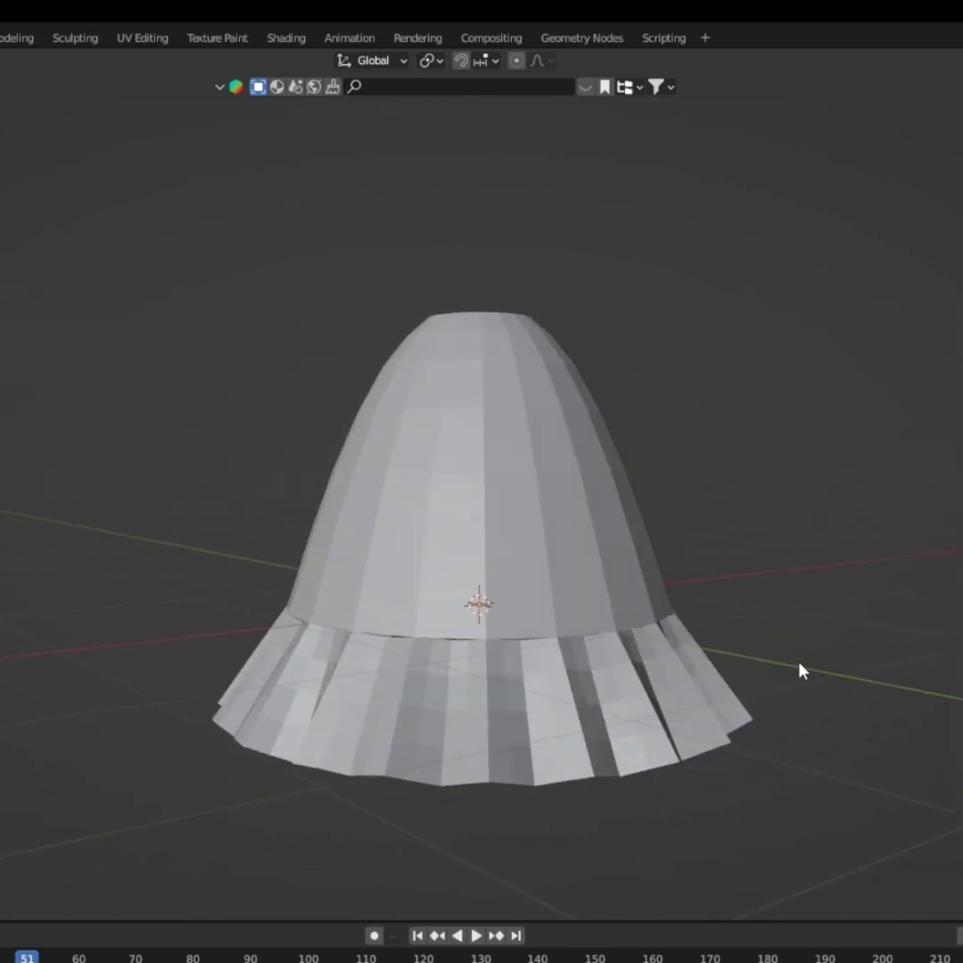
Select two adjacent radial strips of faces on the flat brim in the editable mesh, from inner to outer edge.
key(ctrl+Page_Down)
key(KP_1)
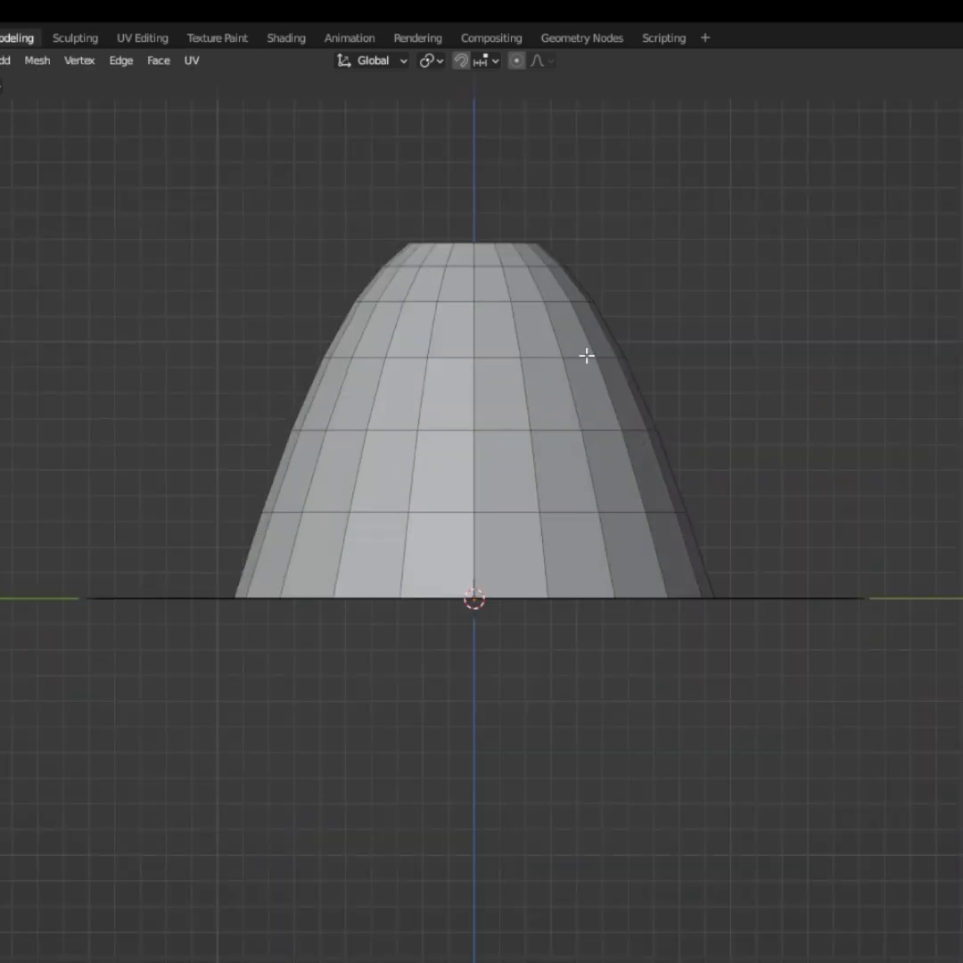
middle_drag(566, 552, 541, 722)
scroll(541, 722, up, 2)
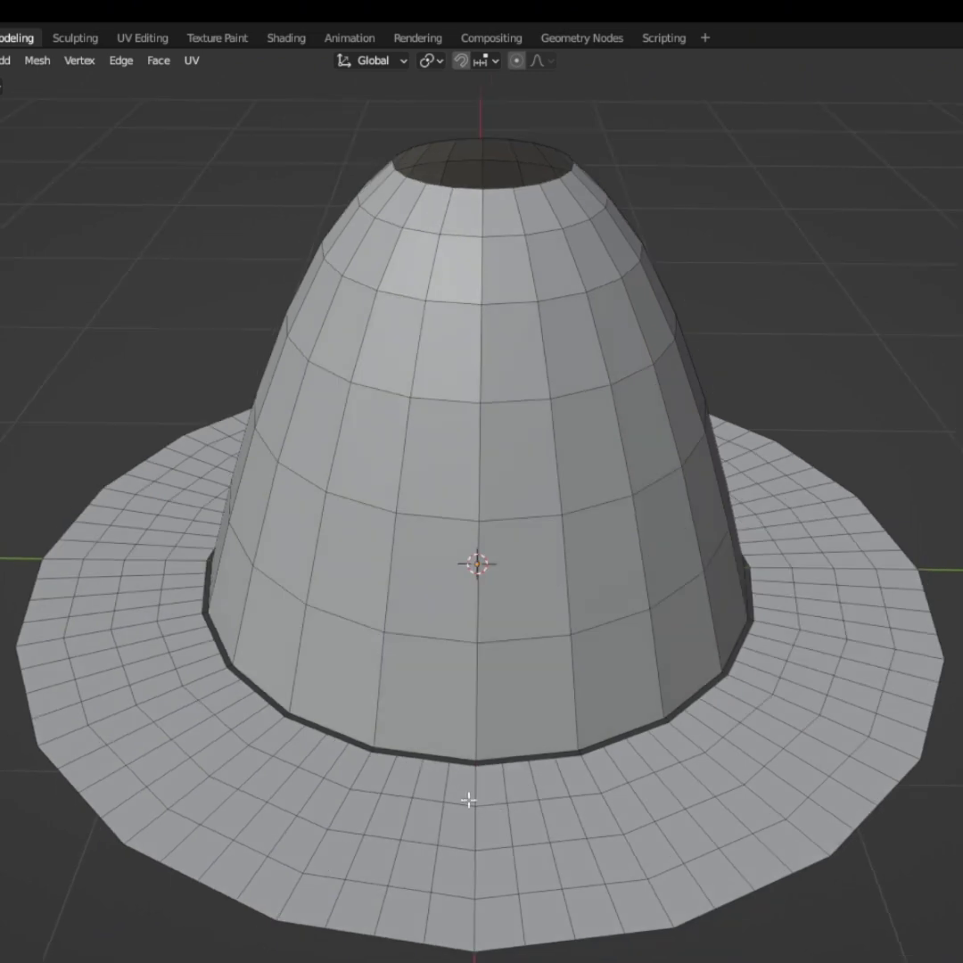
click(462, 788)
shift+click(488, 790)
shift+click(491, 826)
shift+click(458, 831)
shift+click(456, 869)
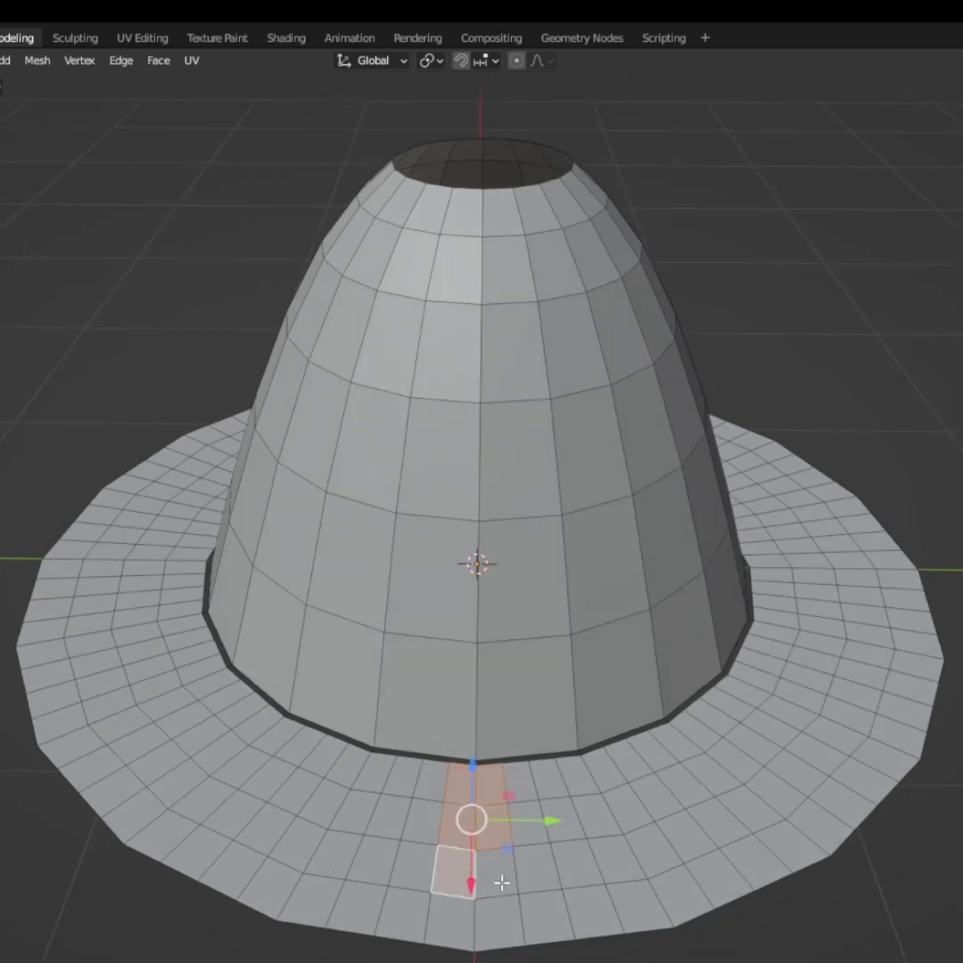
shift+click(499, 918)
shift+click(496, 881)
Add another pair of radial brim face strips to the selection, leaving a pair of strips unselected in between.
alt+click(447, 885)
alt+shift+click(448, 889)
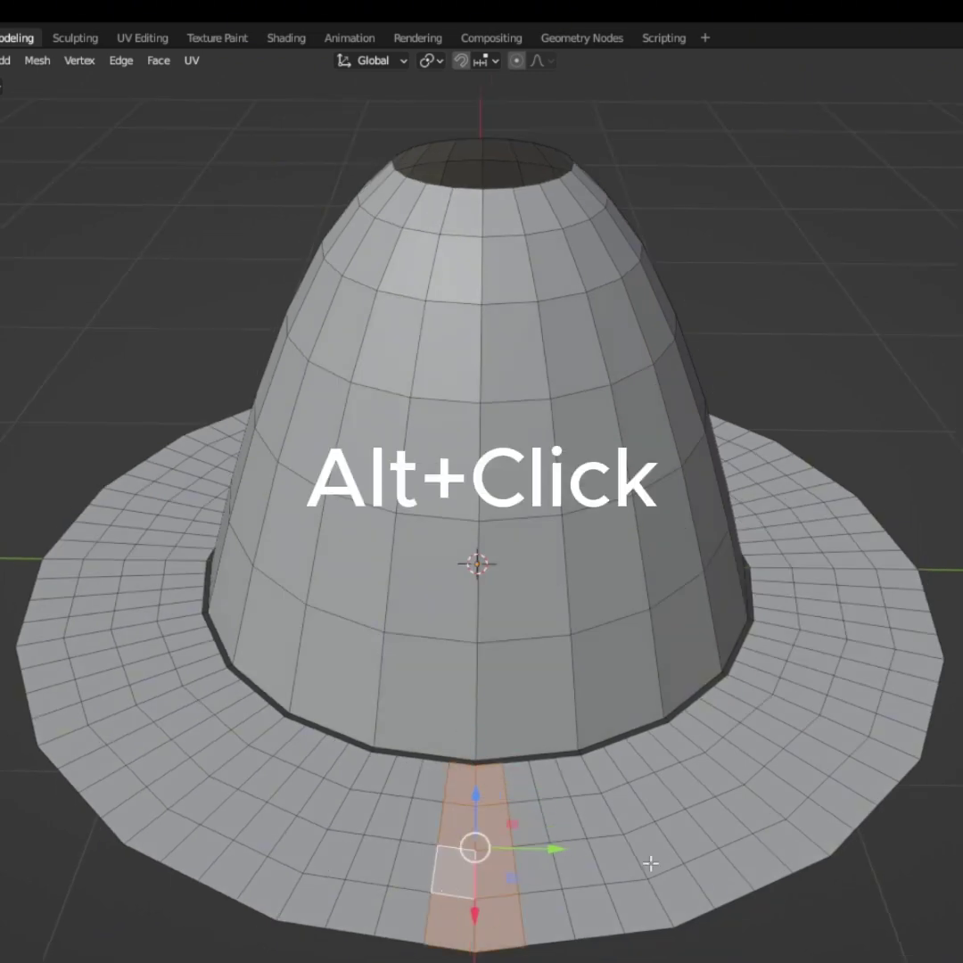
alt+shift+click(636, 887)
alt+shift+click(660, 867)
key(alt+s)
middle_drag(749, 785, 664, 766)
click(741, 767)
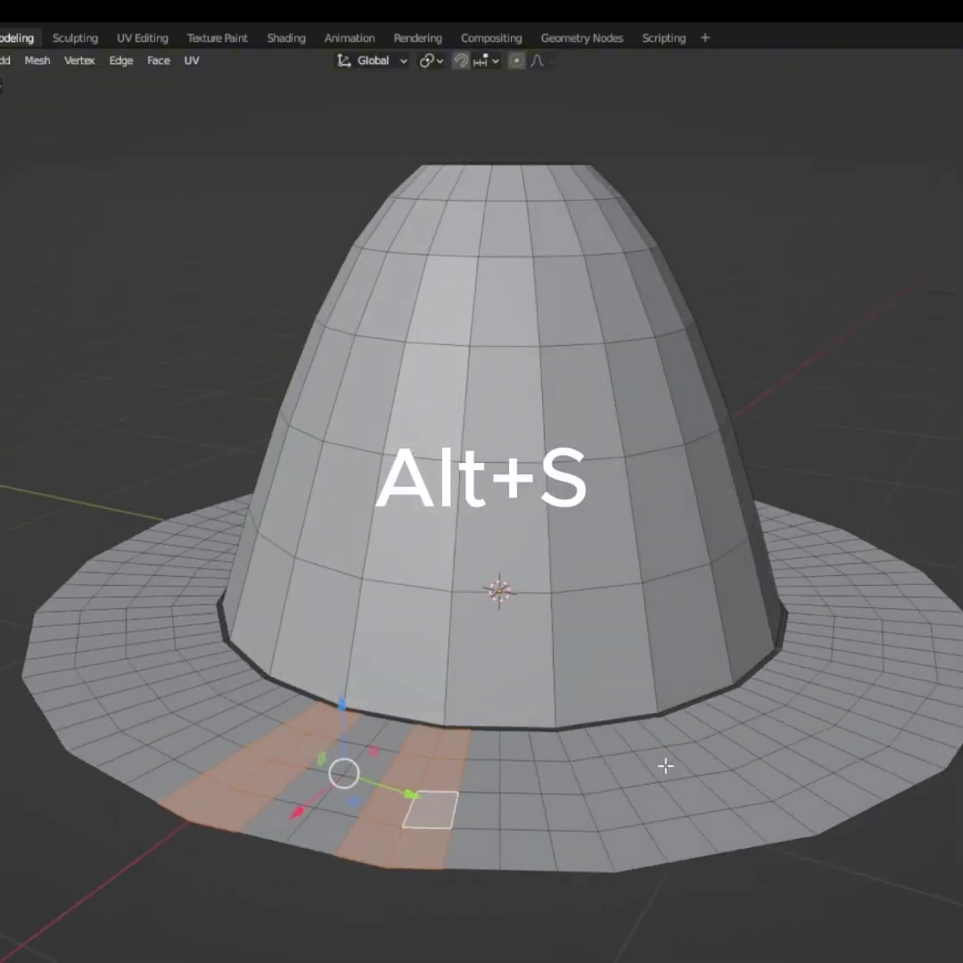
Extend the selection to alternating pairs of radial face strips around the whole brim.
middle_drag(502, 830, 577, 858)
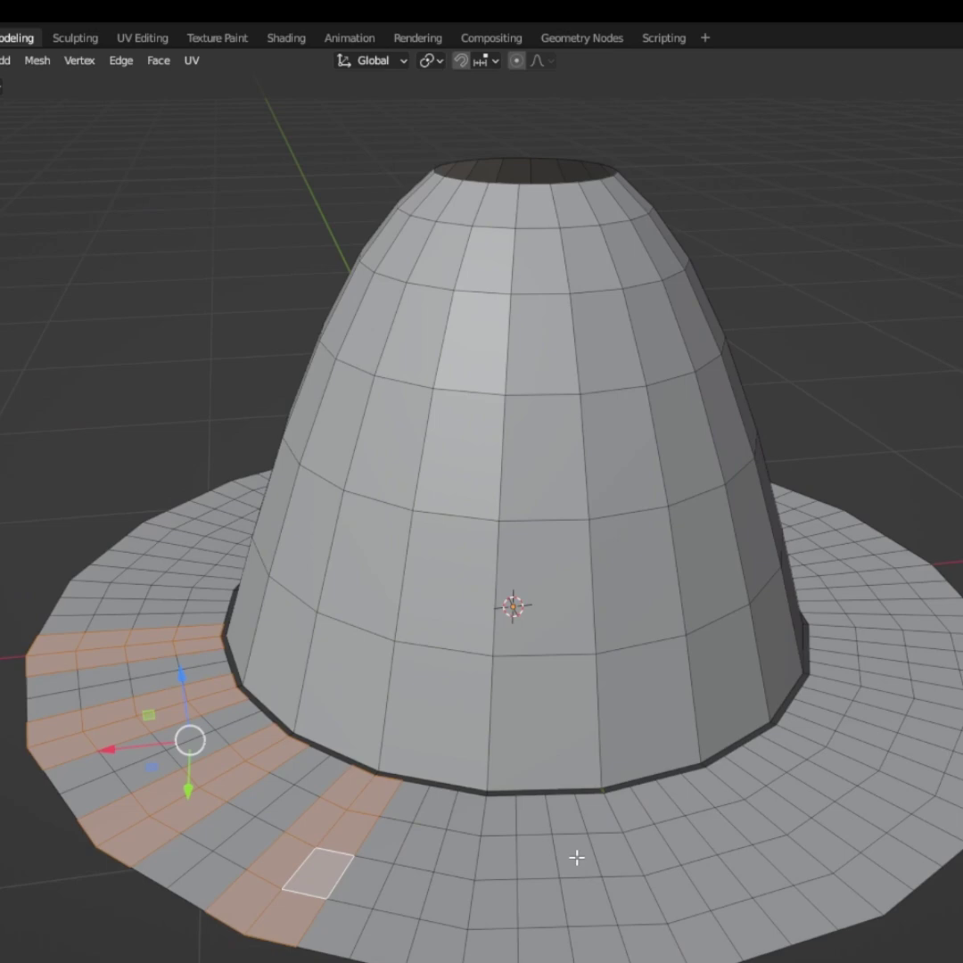
middle_drag(463, 875, 613, 879)
middle_drag(497, 881, 472, 849)
alt+shift+click(429, 820)
alt+shift+click(452, 858)
alt+shift+click(496, 834)
middle_drag(537, 844, 491, 856)
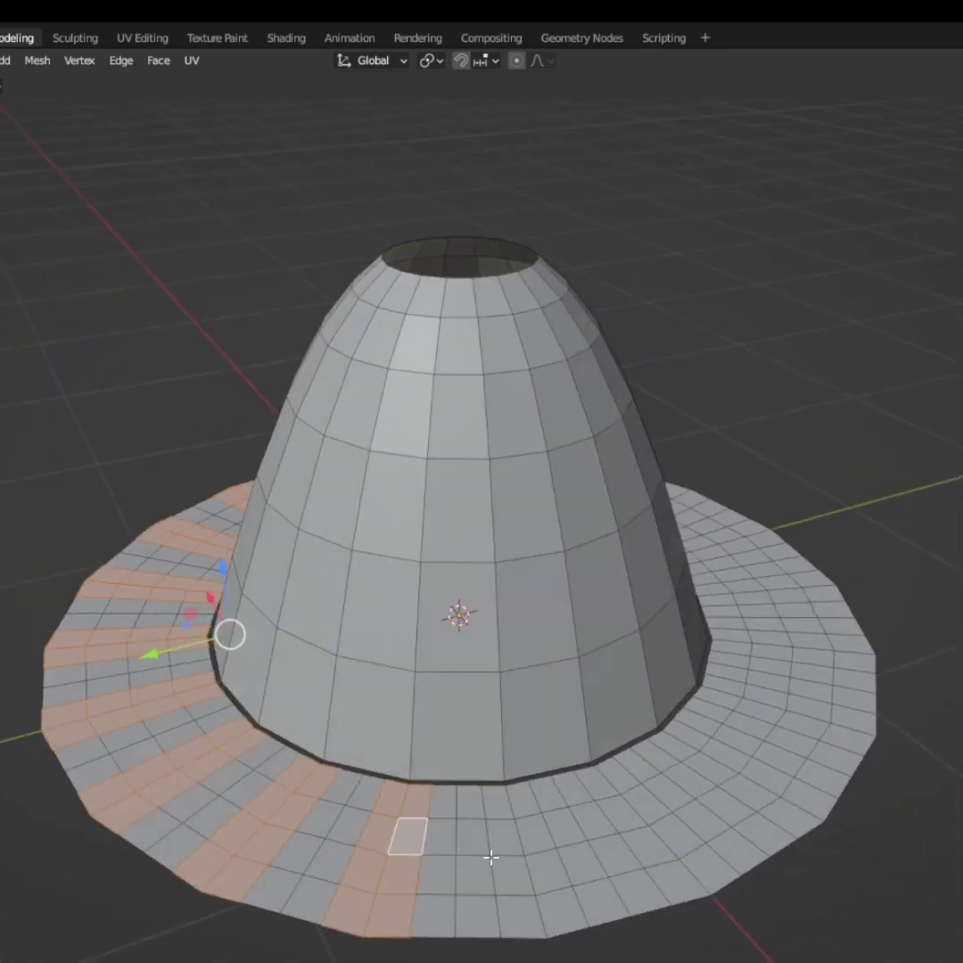
alt+shift+click(506, 840)
alt+shift+click(533, 834)
middle_drag(597, 854, 550, 847)
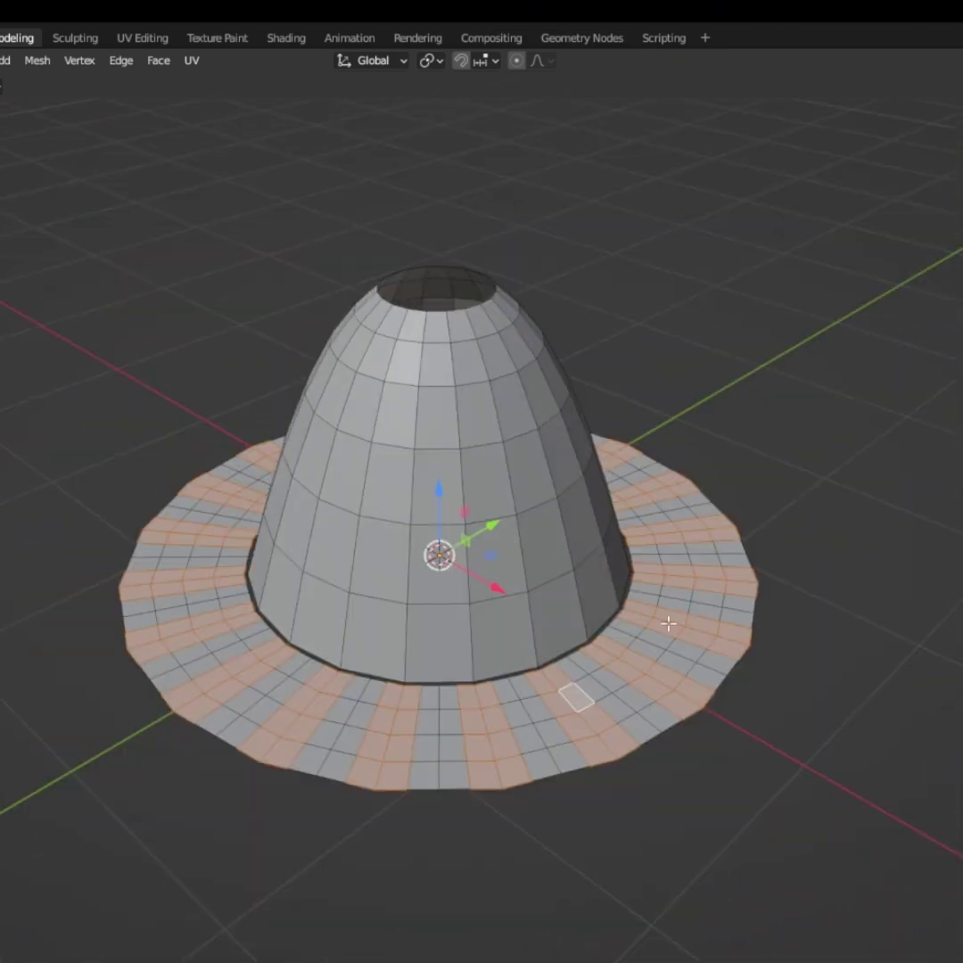
Offset the selected brim strips along their normals with Shrink/Fatten to form zigzag pleats.
middle_drag(666, 623, 761, 586)
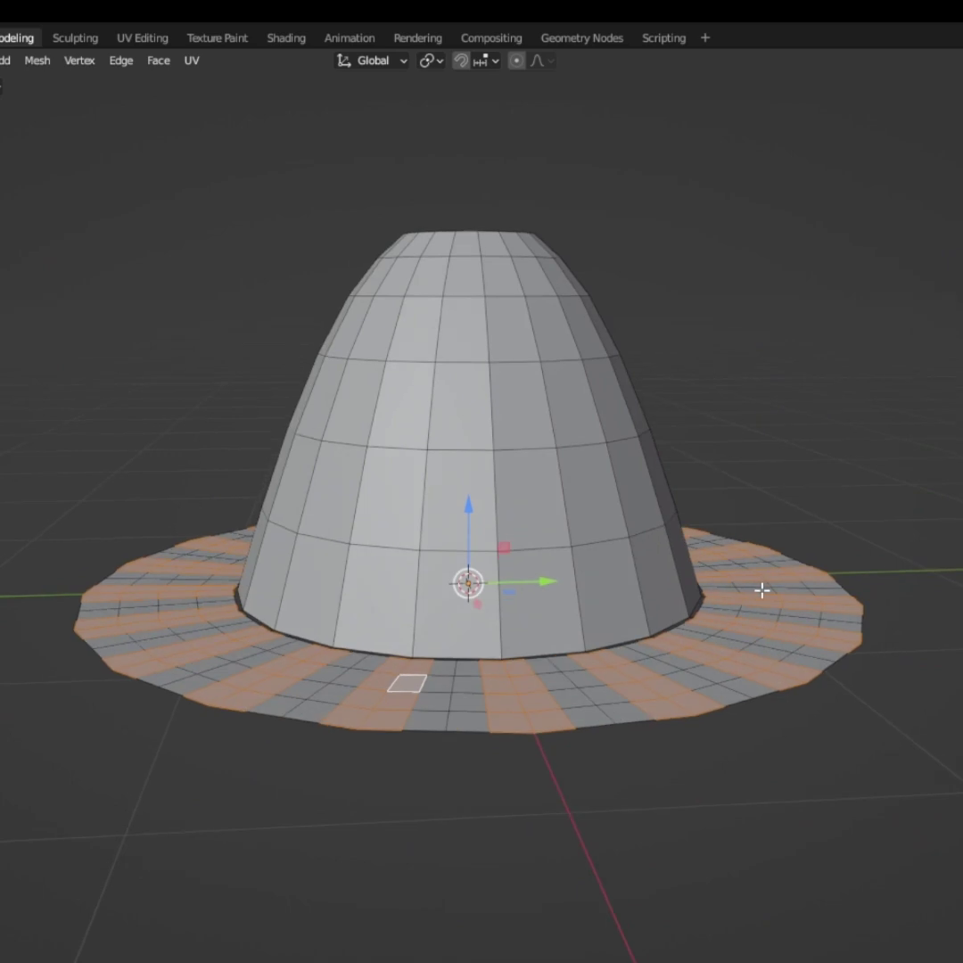
key(alt+s)
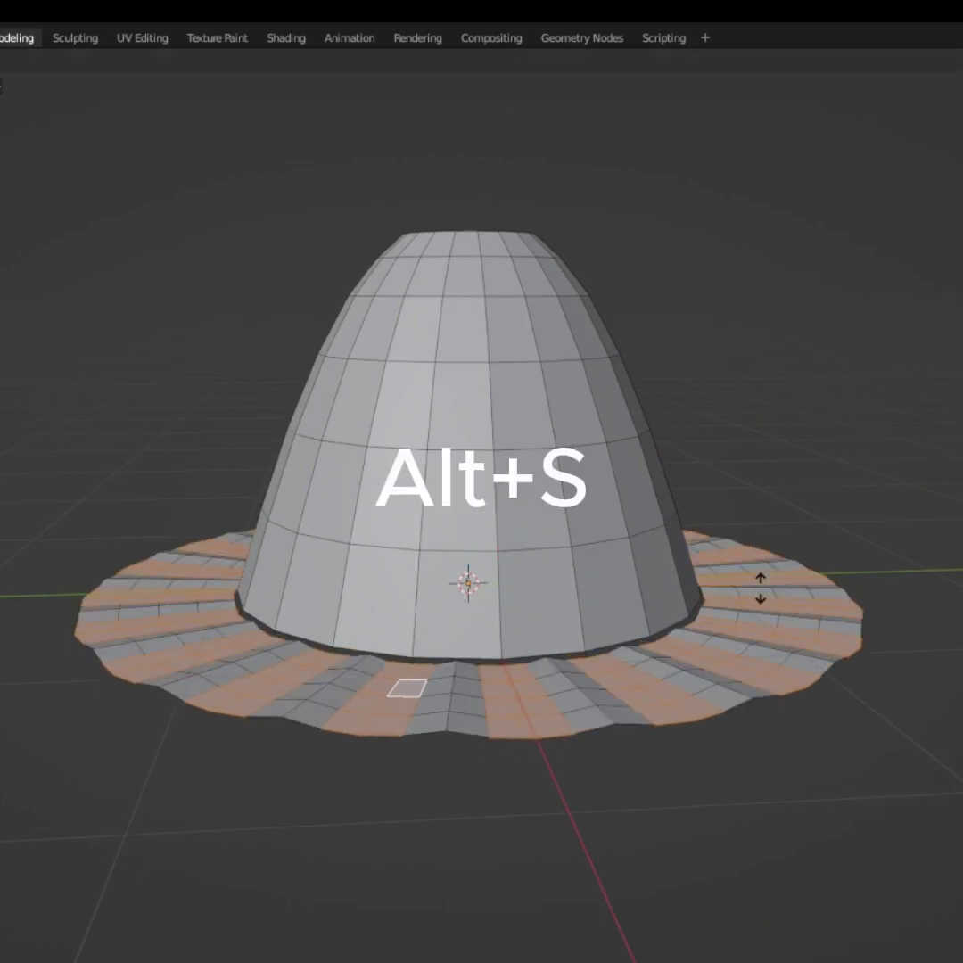
click(768, 602)
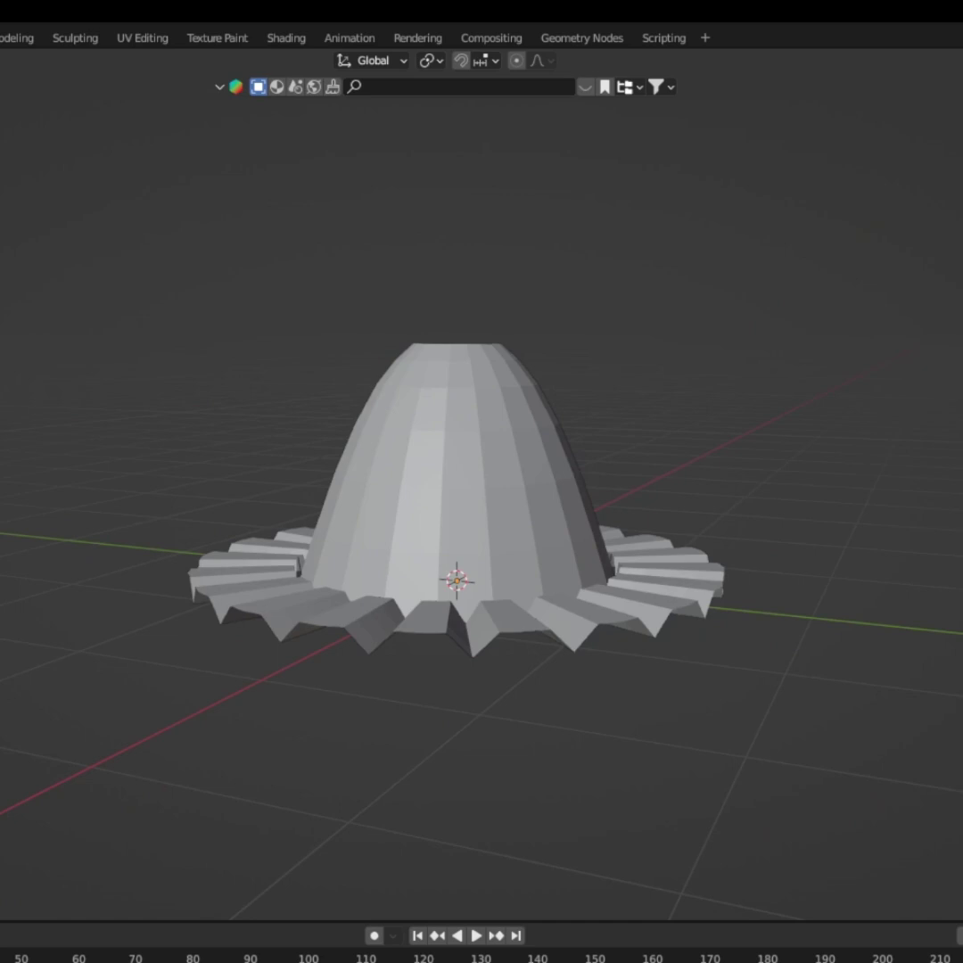
Play the cloth simulation with the pleated brim and inspect the drape from the front.
key(space)
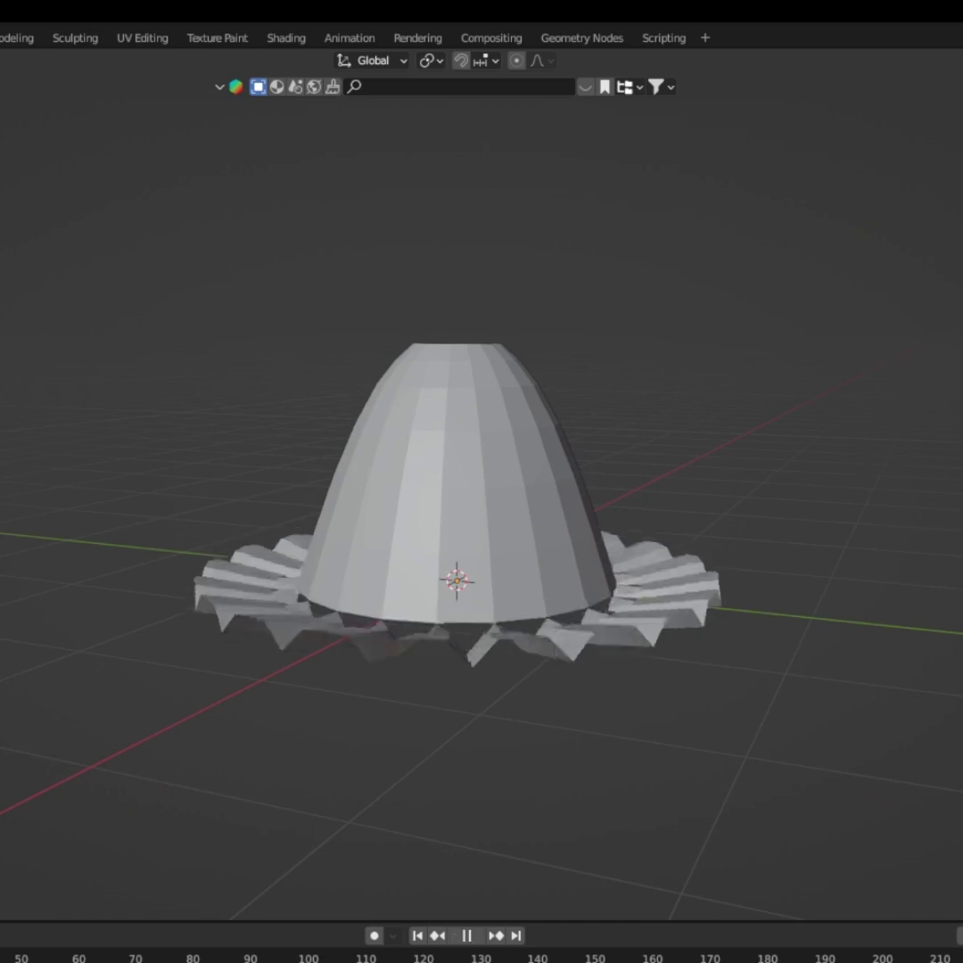
key(space)
middle_drag(781, 607, 624, 588)
key(KP_1)
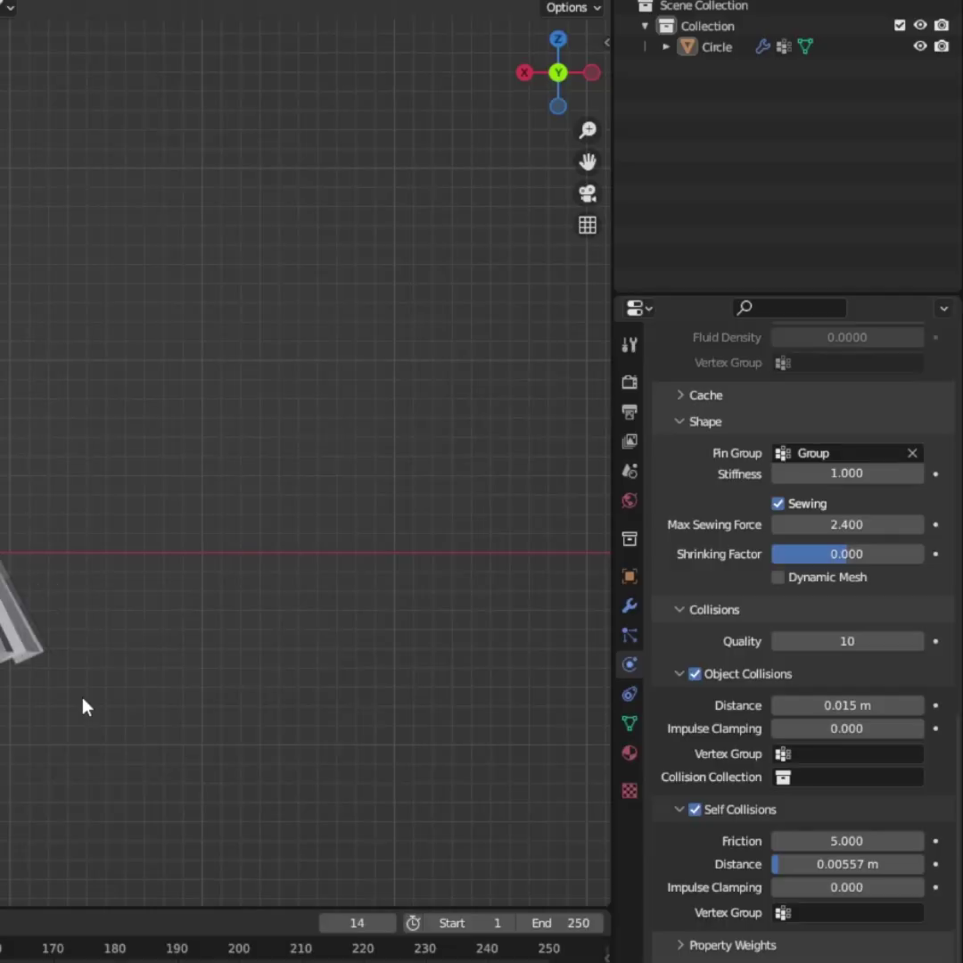
Load the cloth preset with 3 kg vertex mass, 15 shear stiffness and 25 bending stiffness.
scroll(901, 570, up, 20)
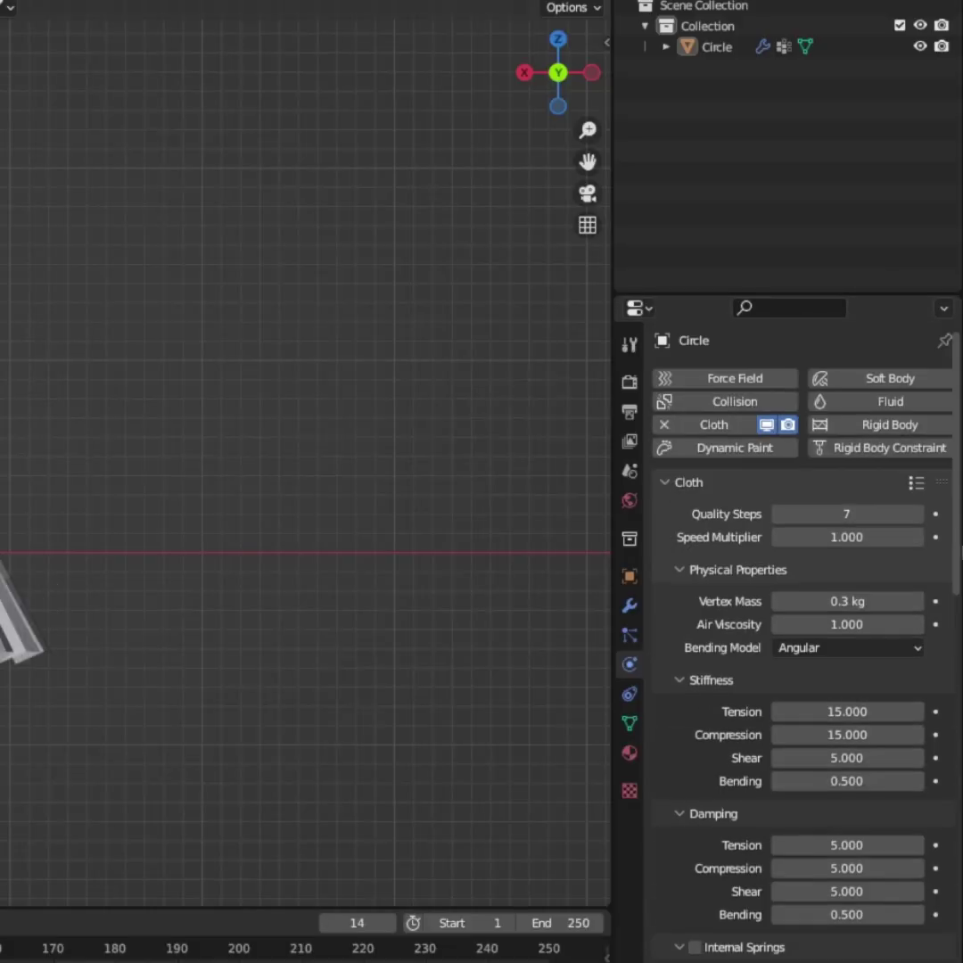
click(916, 482)
click(806, 387)
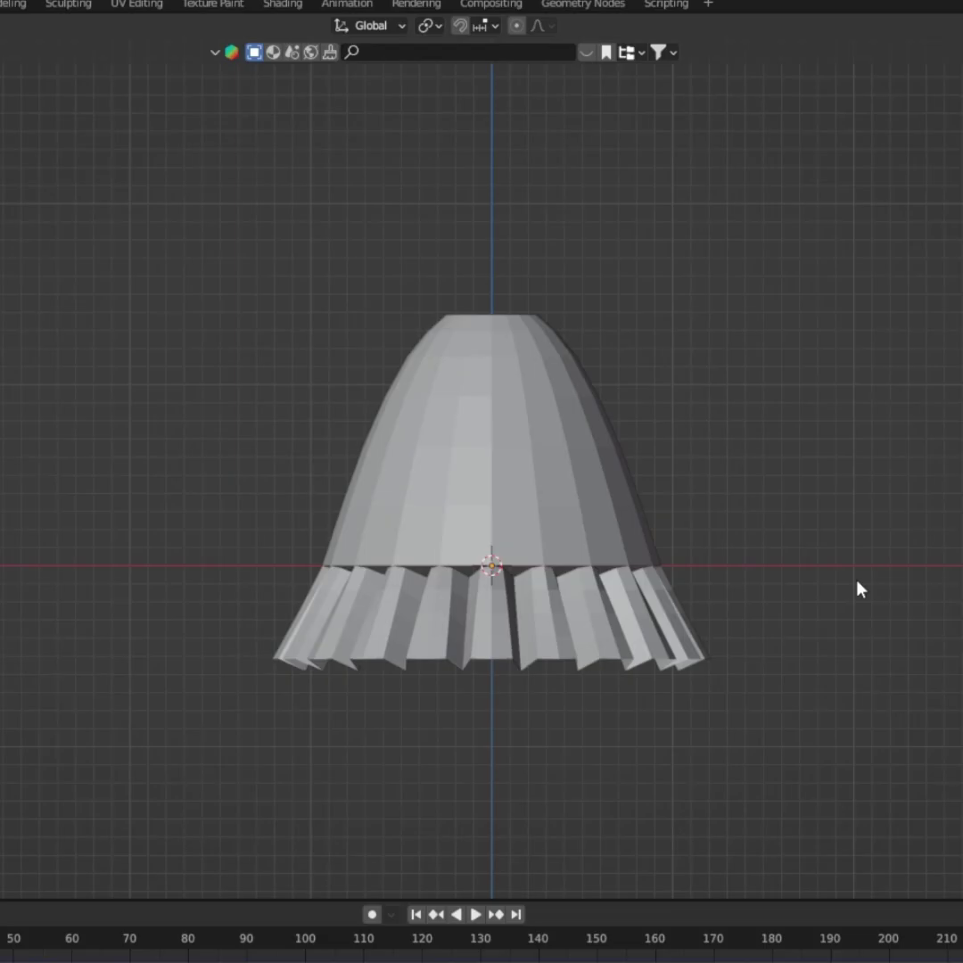
Replay the simulation with the new cloth preset and inspect the pleated brim.
key(space)
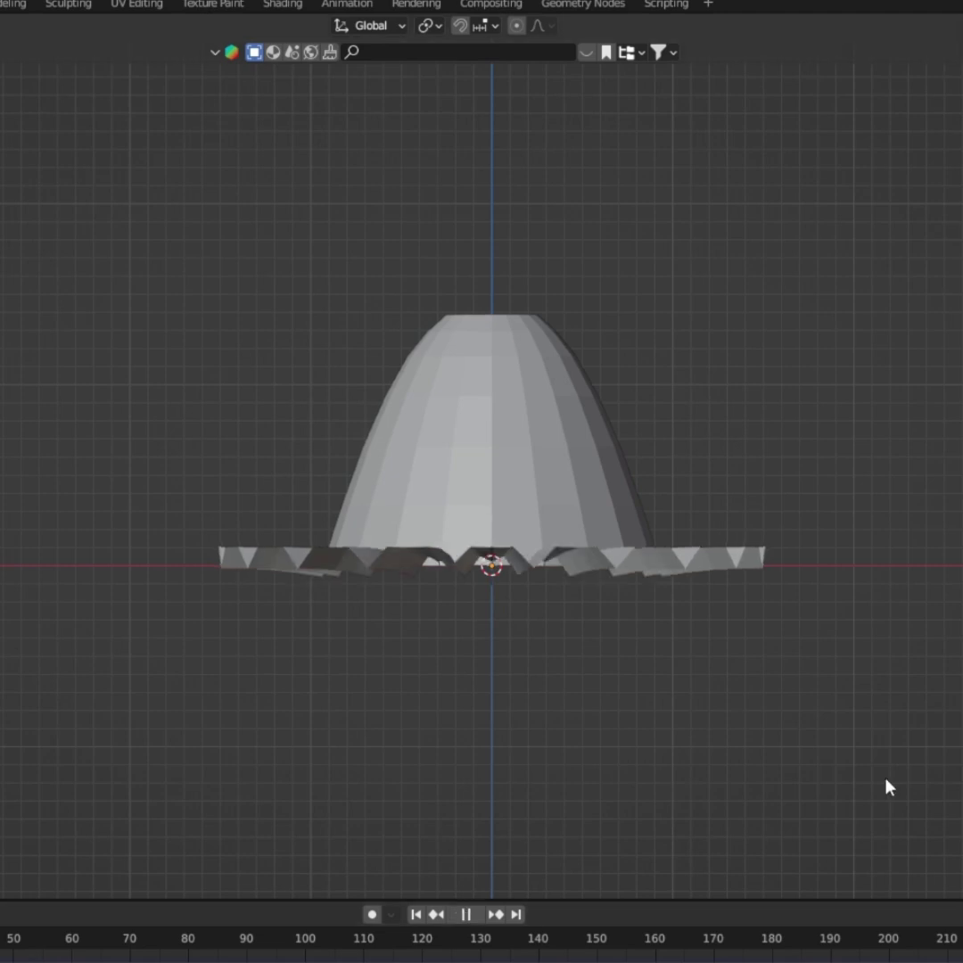
key(Escape)
middle_drag(699, 765, 747, 769)
scroll(428, 506, up, 1)
Select the hat object and delete the outermost loop of faces around its pleated brim.
click(428, 506)
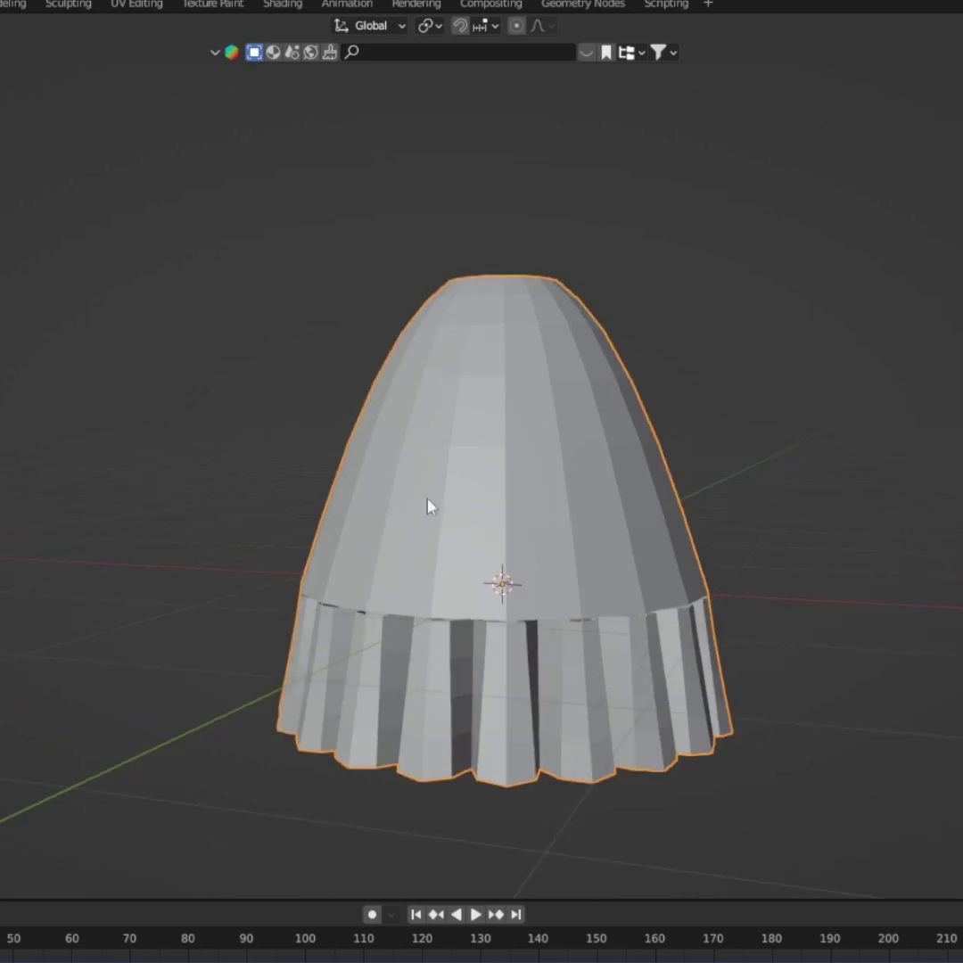
click(18, 3)
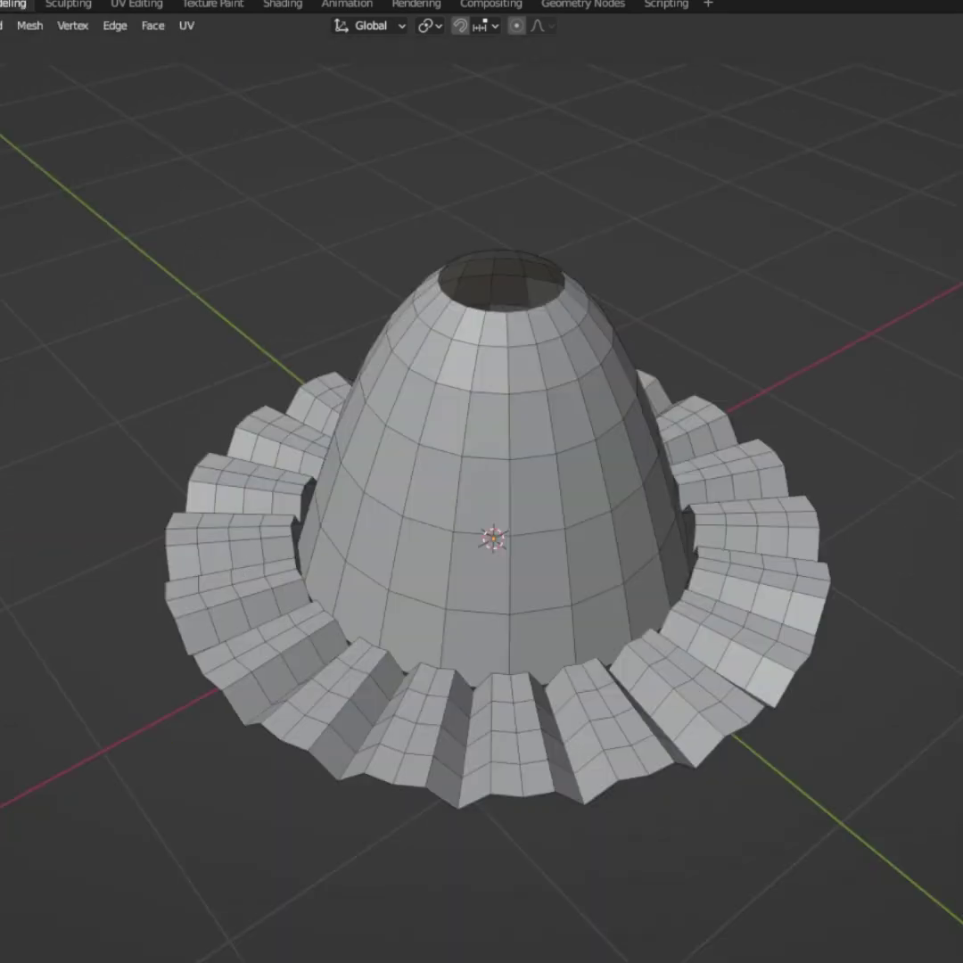
alt+click(215, 656)
key(x)
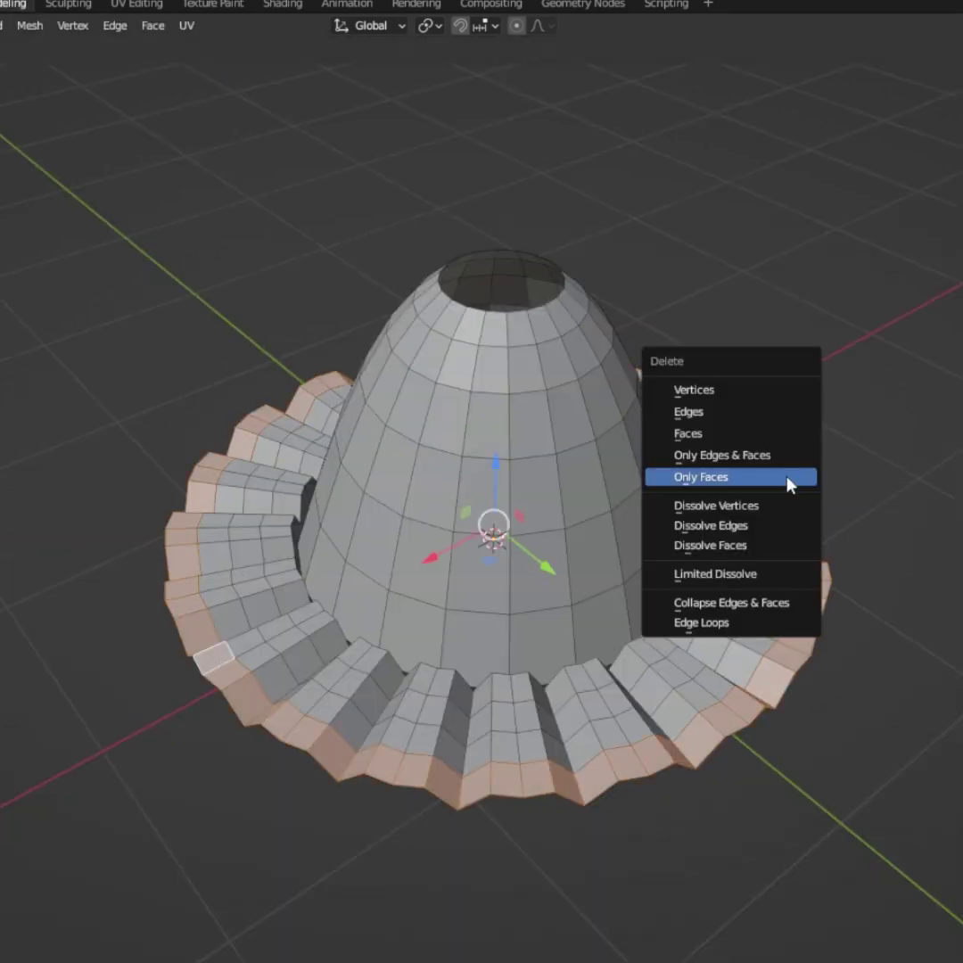
click(742, 434)
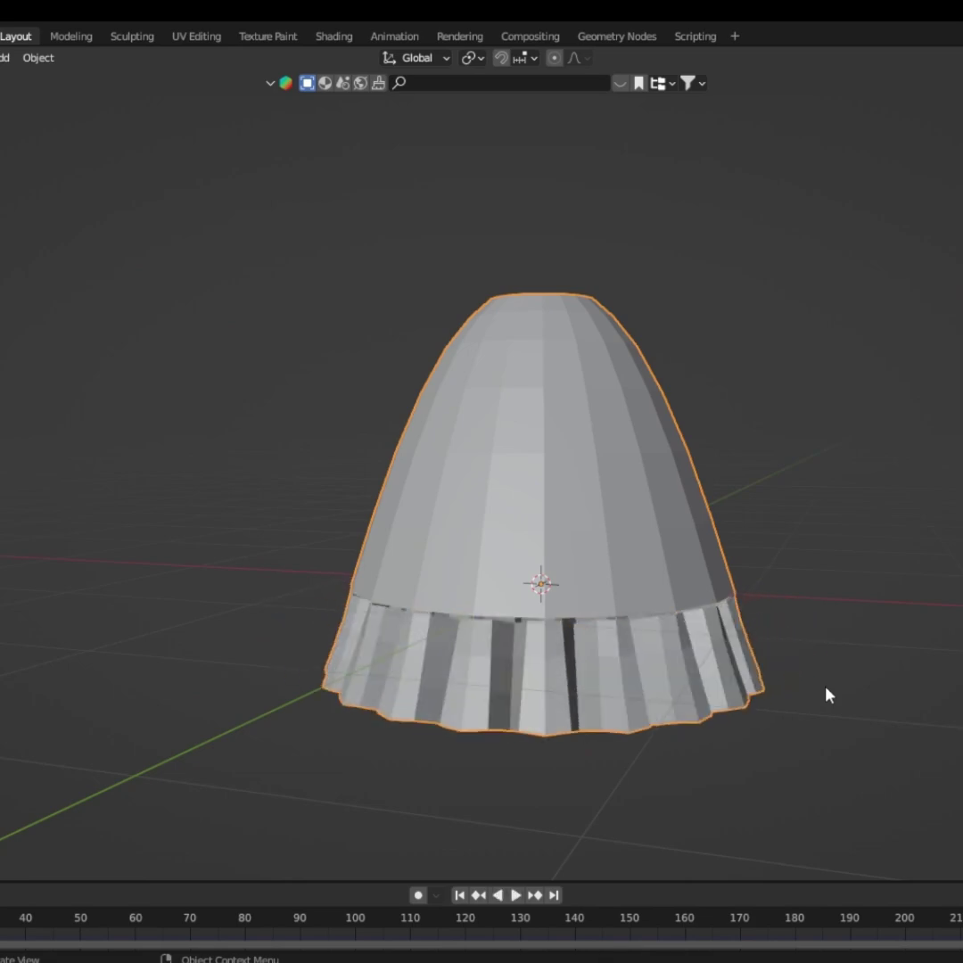
Check the simulated shorter brim and apply the Cloth modifier to the hat.
middle_drag(762, 648, 545, 664)
scroll(714, 611, down, 3)
middle_drag(714, 612, 812, 634)
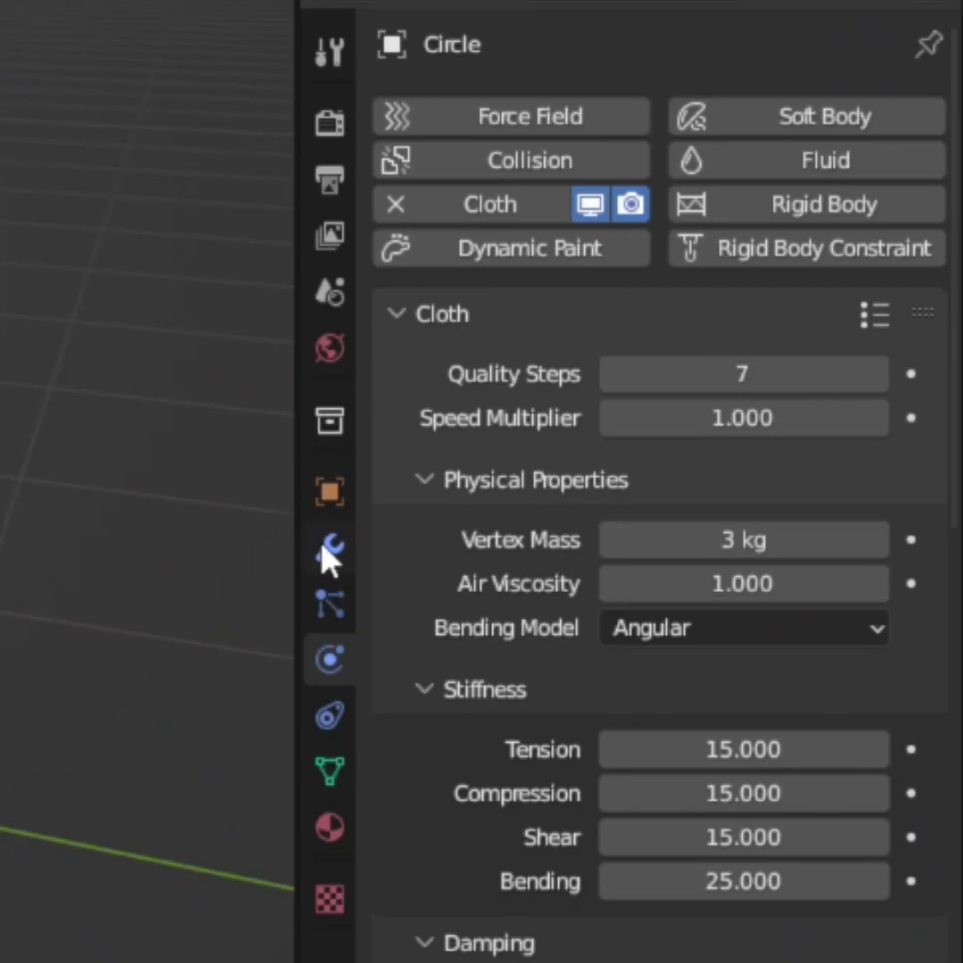
click(326, 548)
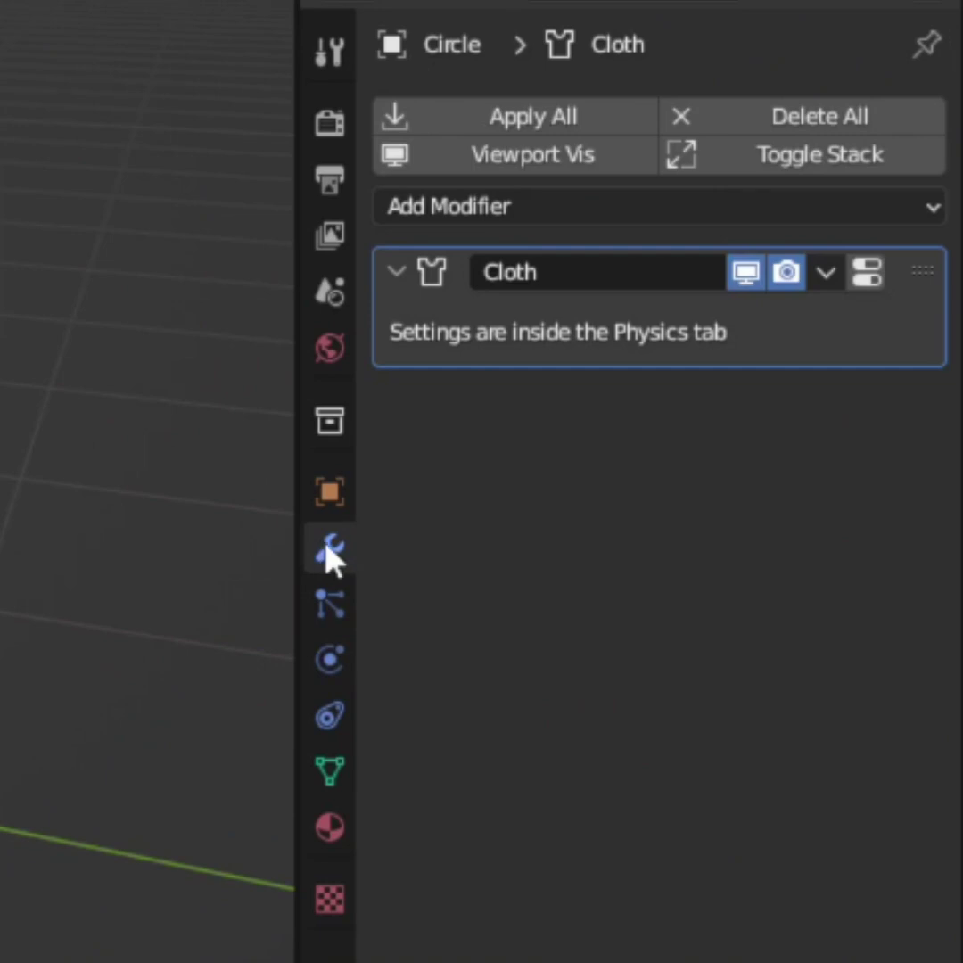
click(828, 272)
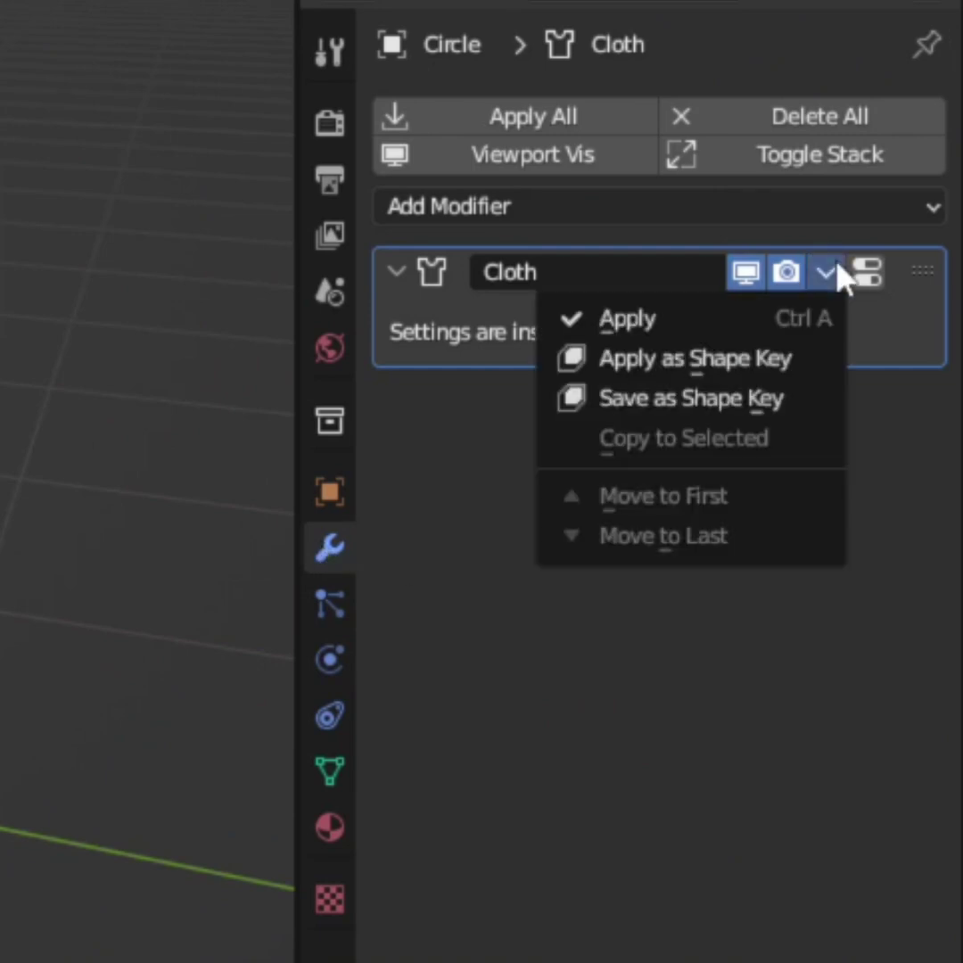
click(809, 324)
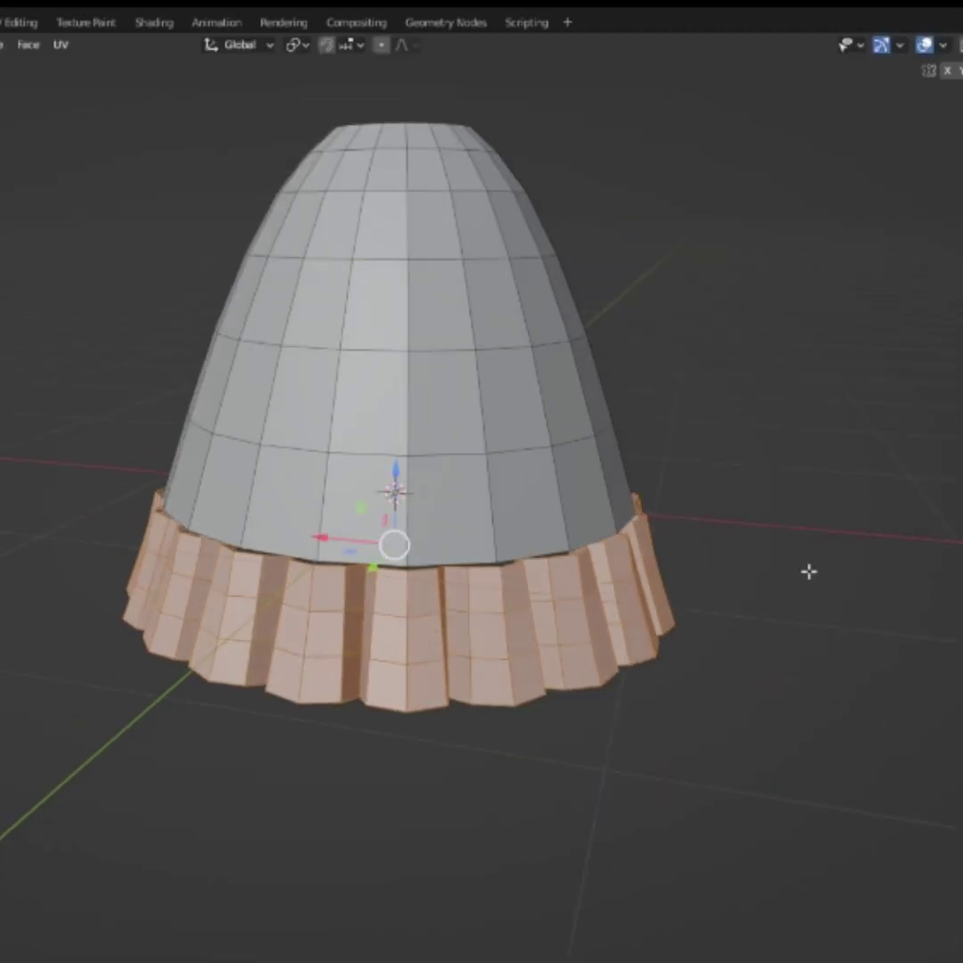
Offset the selected pleated brim outward along its normals with Shrink/Fatten, away from the cone's lower edge.
middle_drag(808, 572, 756, 419)
key(alt+s)
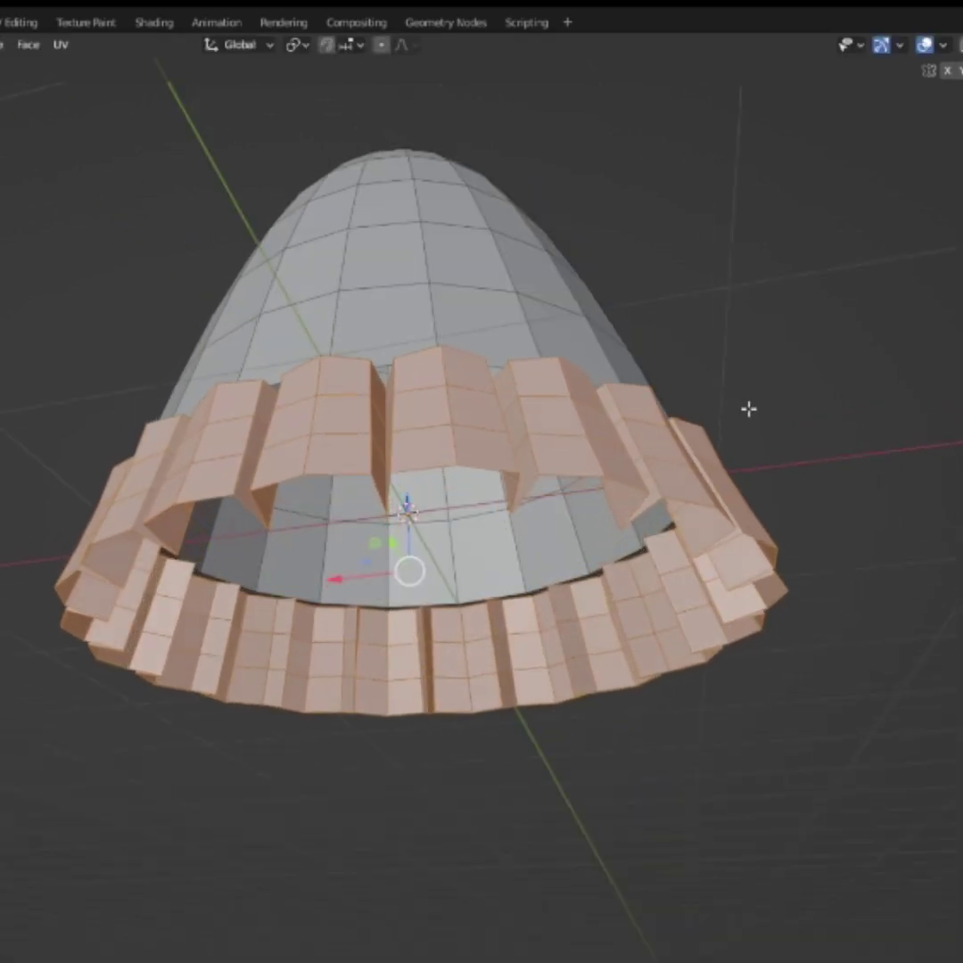
middle_drag(748, 408, 330, 499)
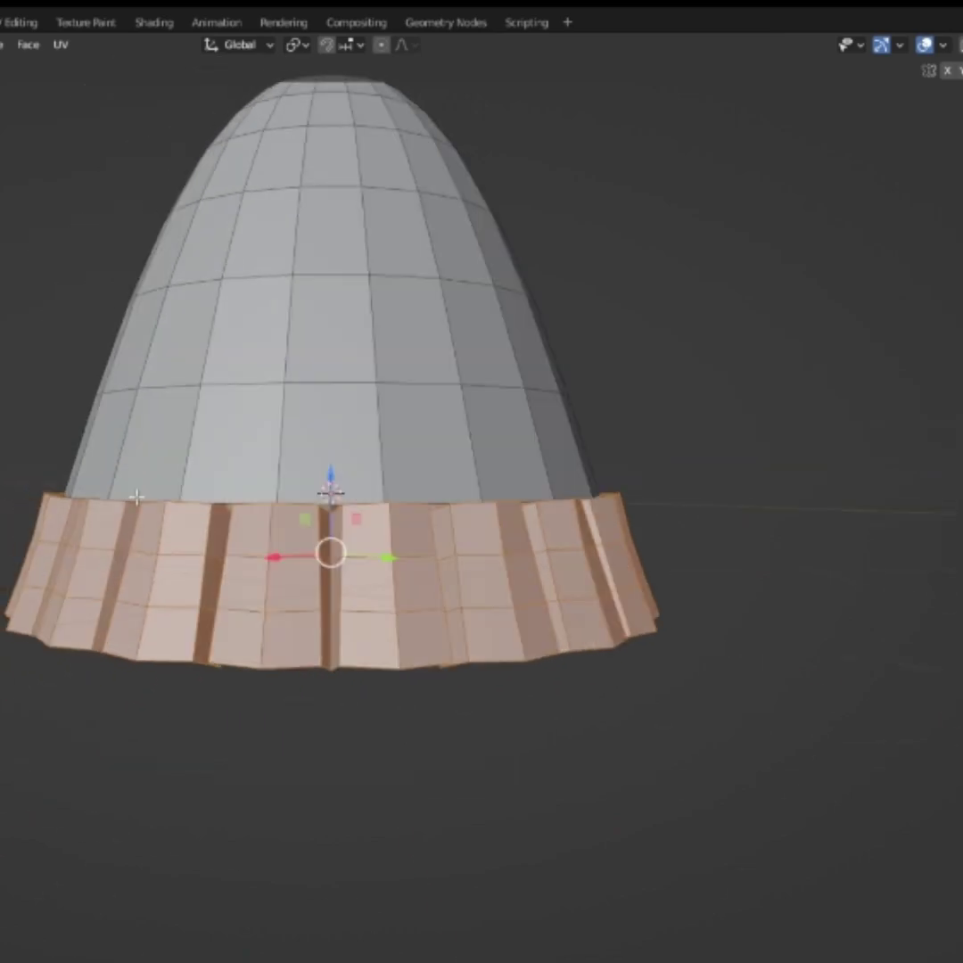
middle_drag(729, 505, 624, 537)
click(730, 548)
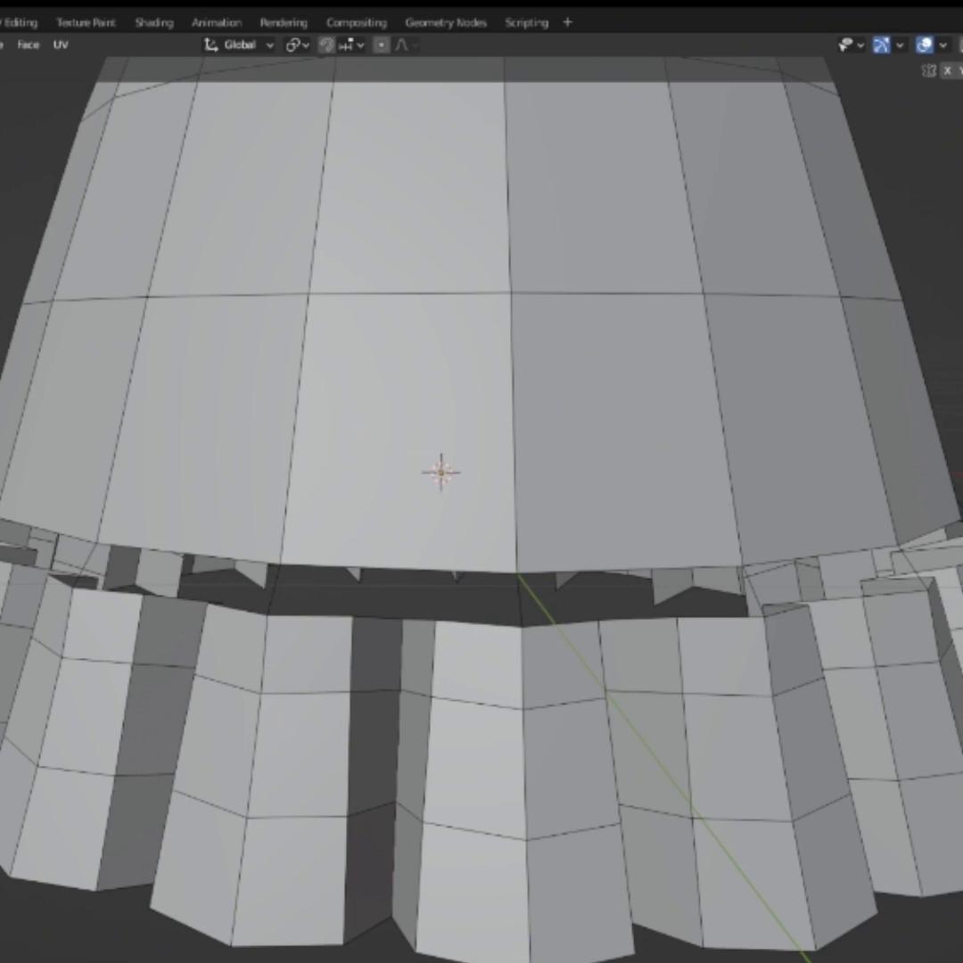
scroll(102, 473, down, 4)
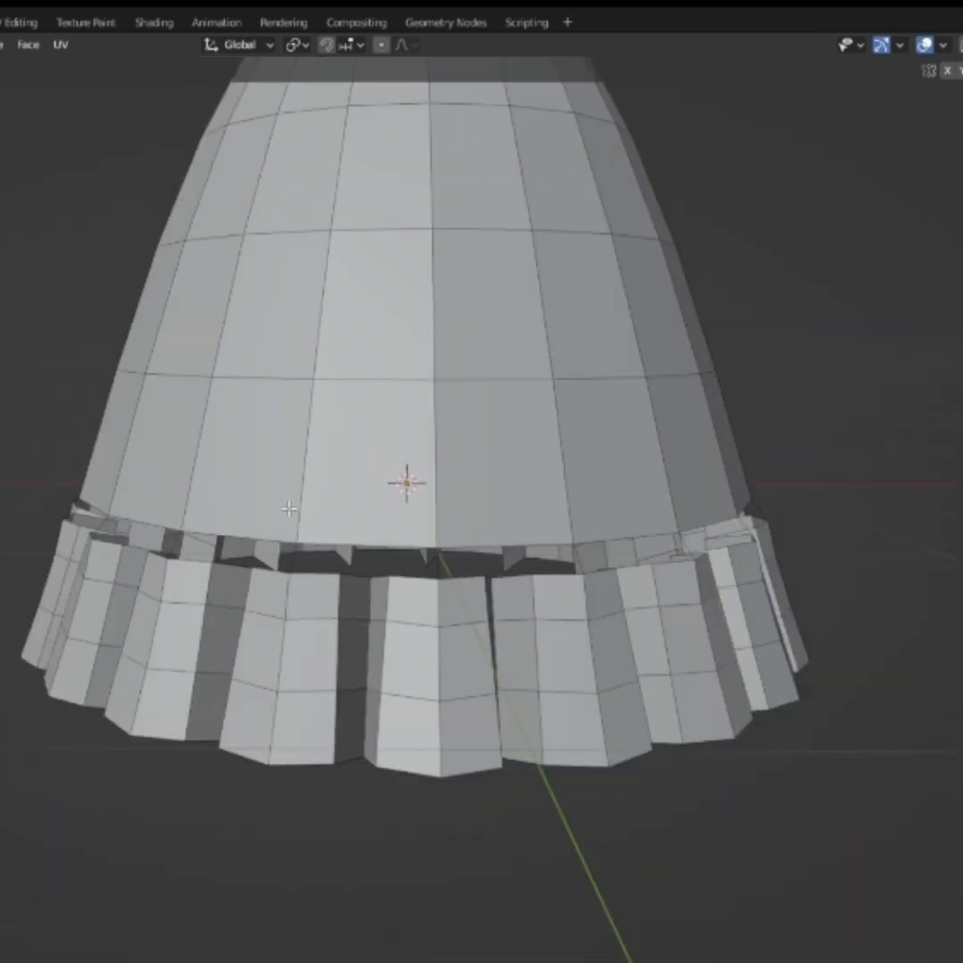
Select all faces, switch to edge selection, invert the selection and delete the loose sewing edges between the cone and brim.
key(a)
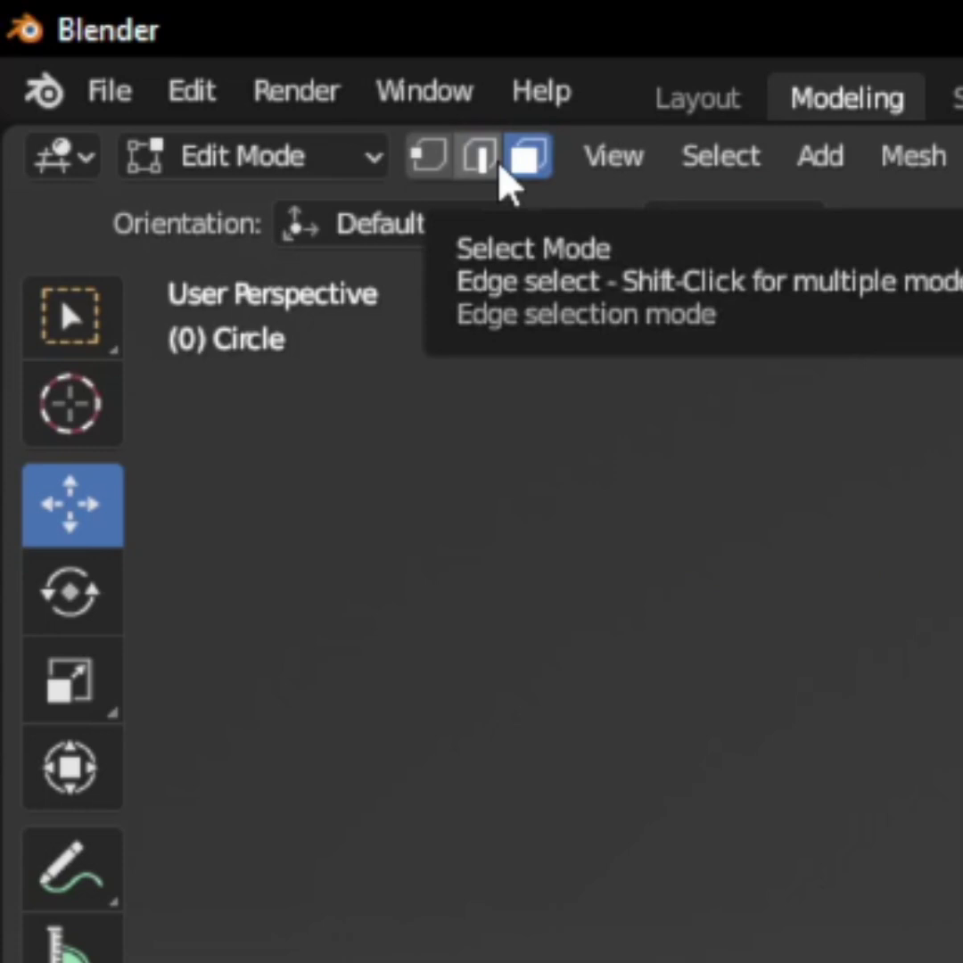
click(258, 109)
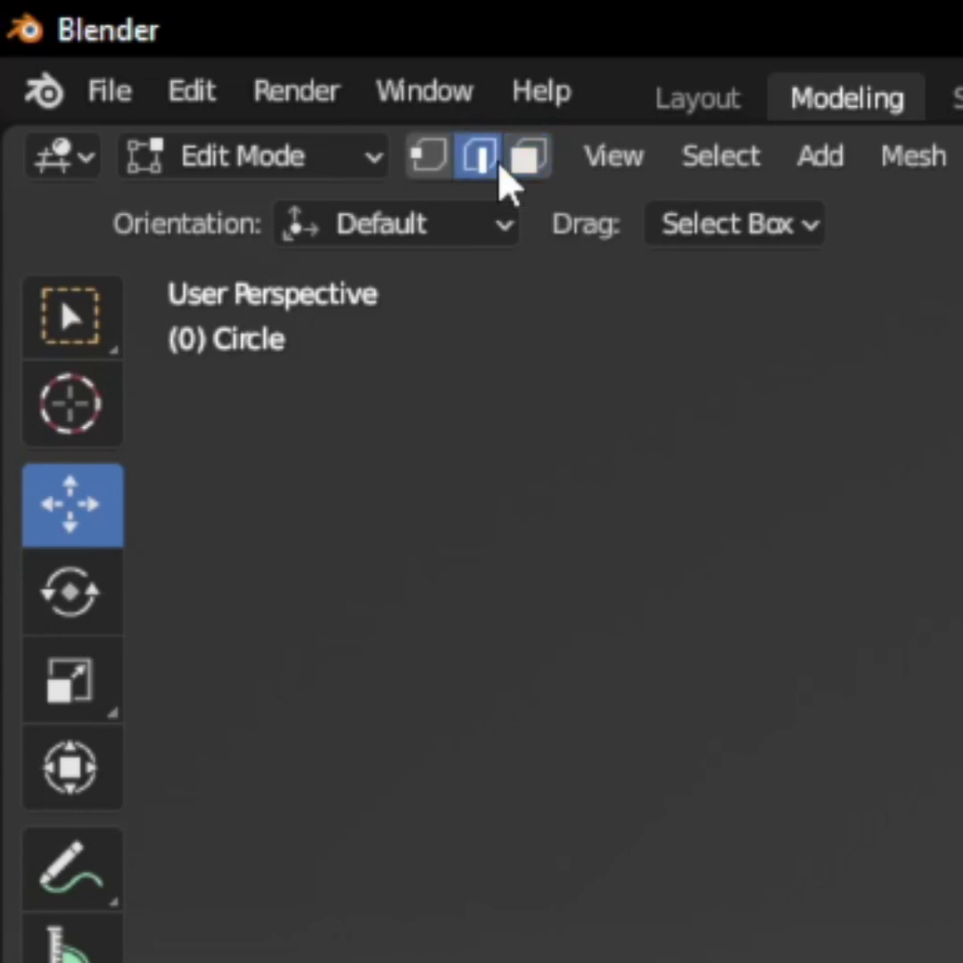
click(526, 161)
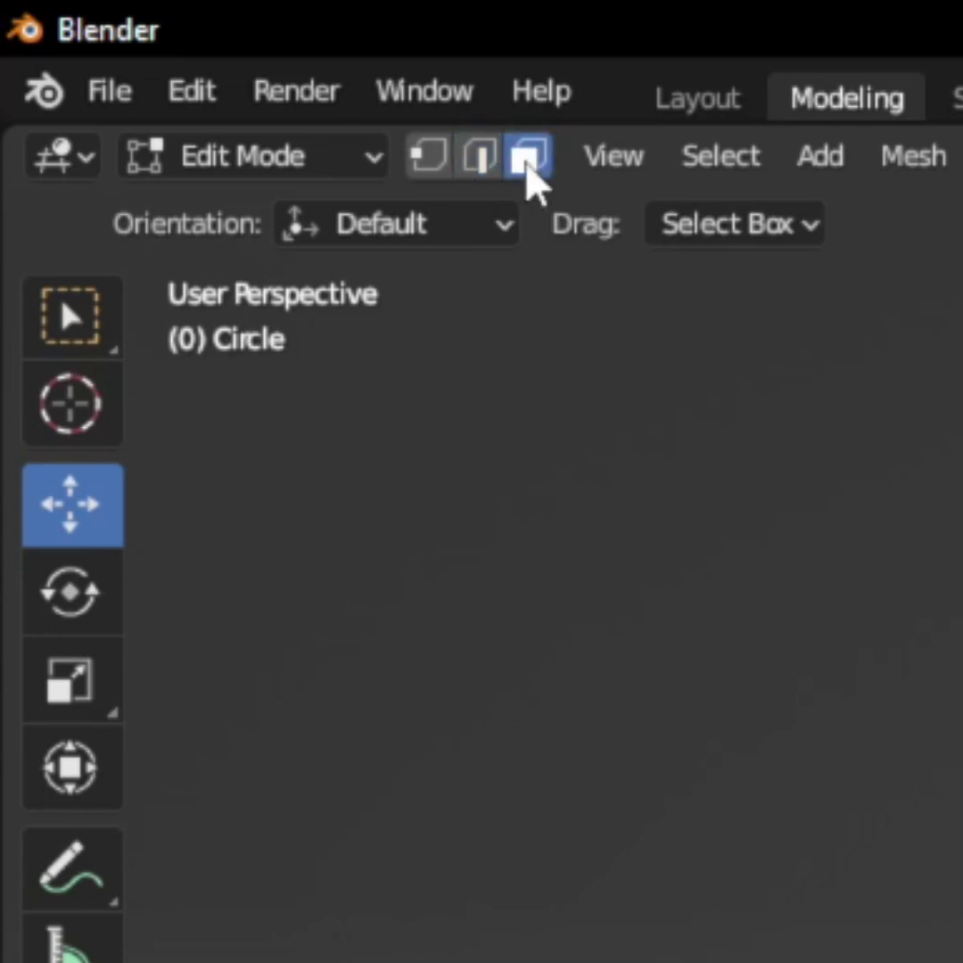
click(478, 162)
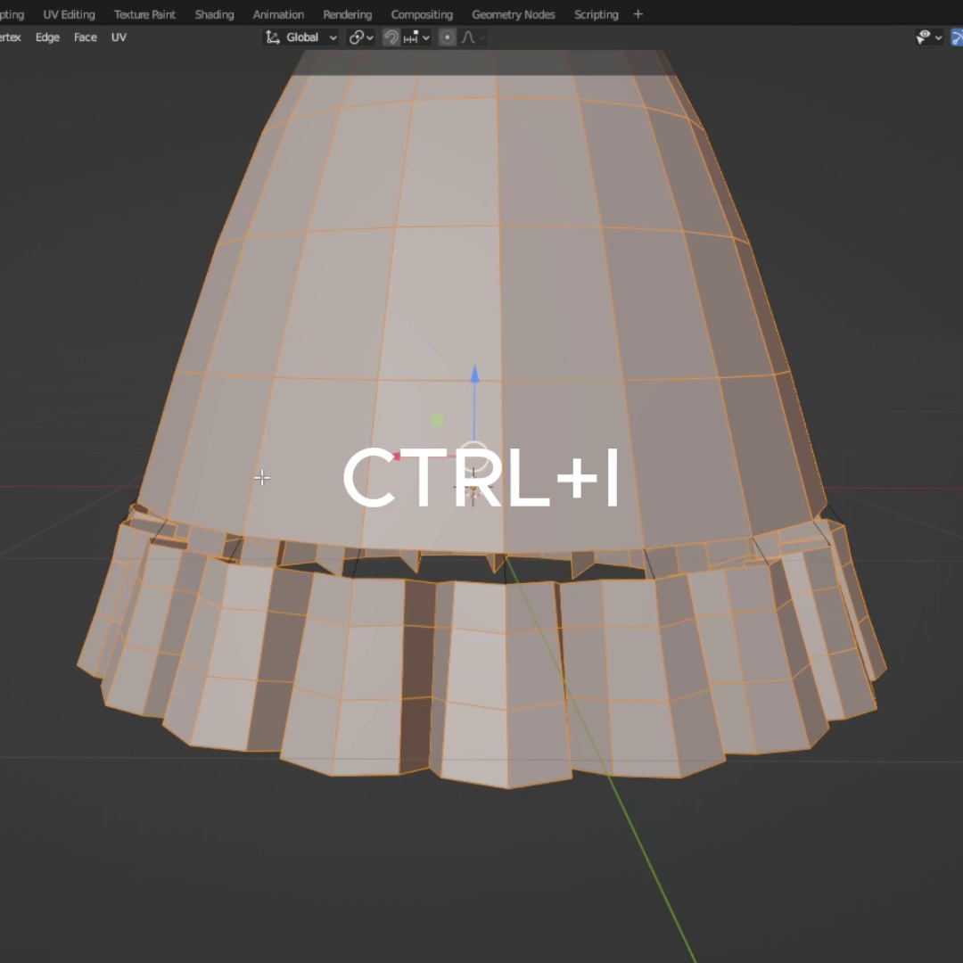
key(ctrl+i)
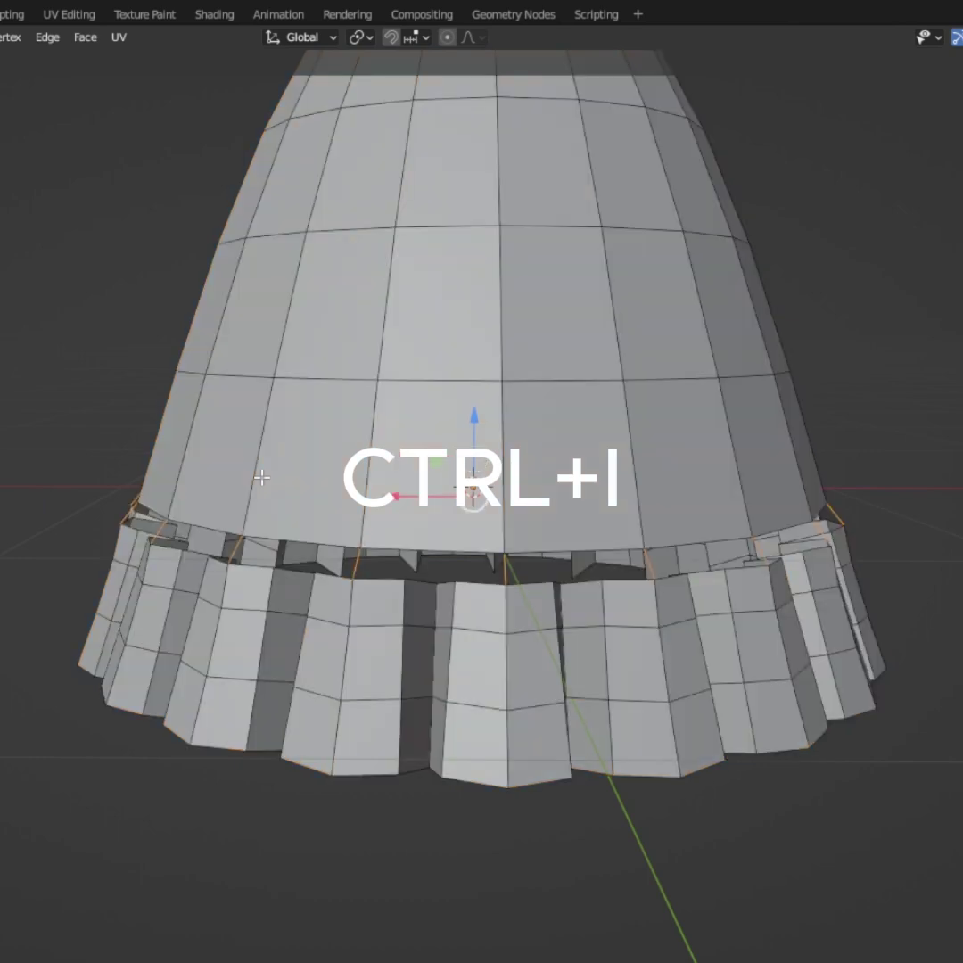
key(x)
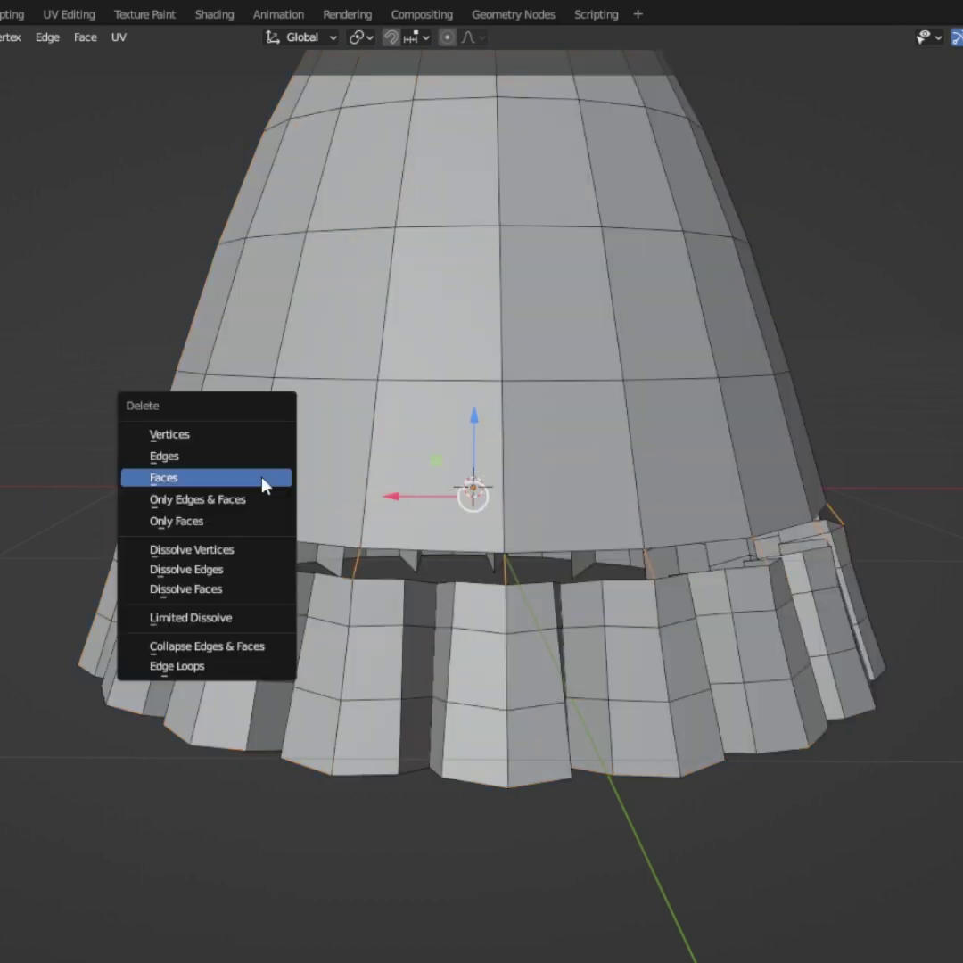
click(194, 457)
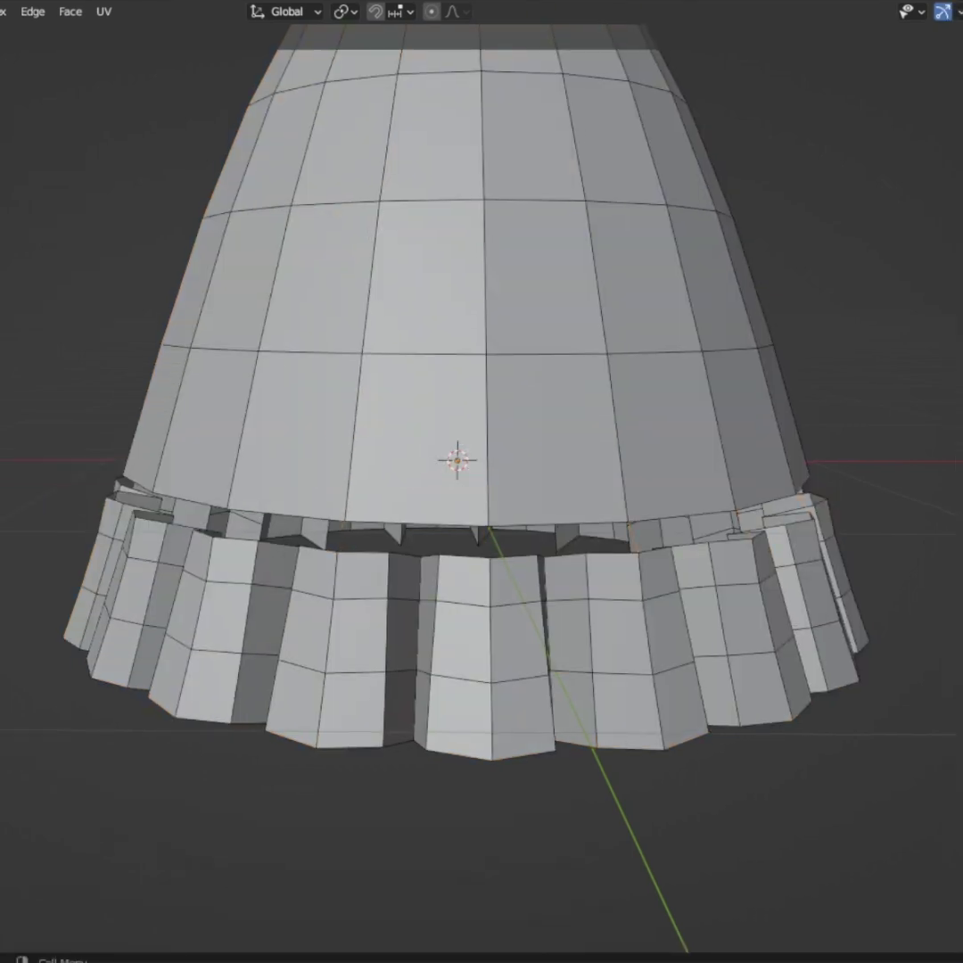
Try to bridge the cone's lower edge loop directly to the pleated brim's upper edge loop.
alt+click(297, 526)
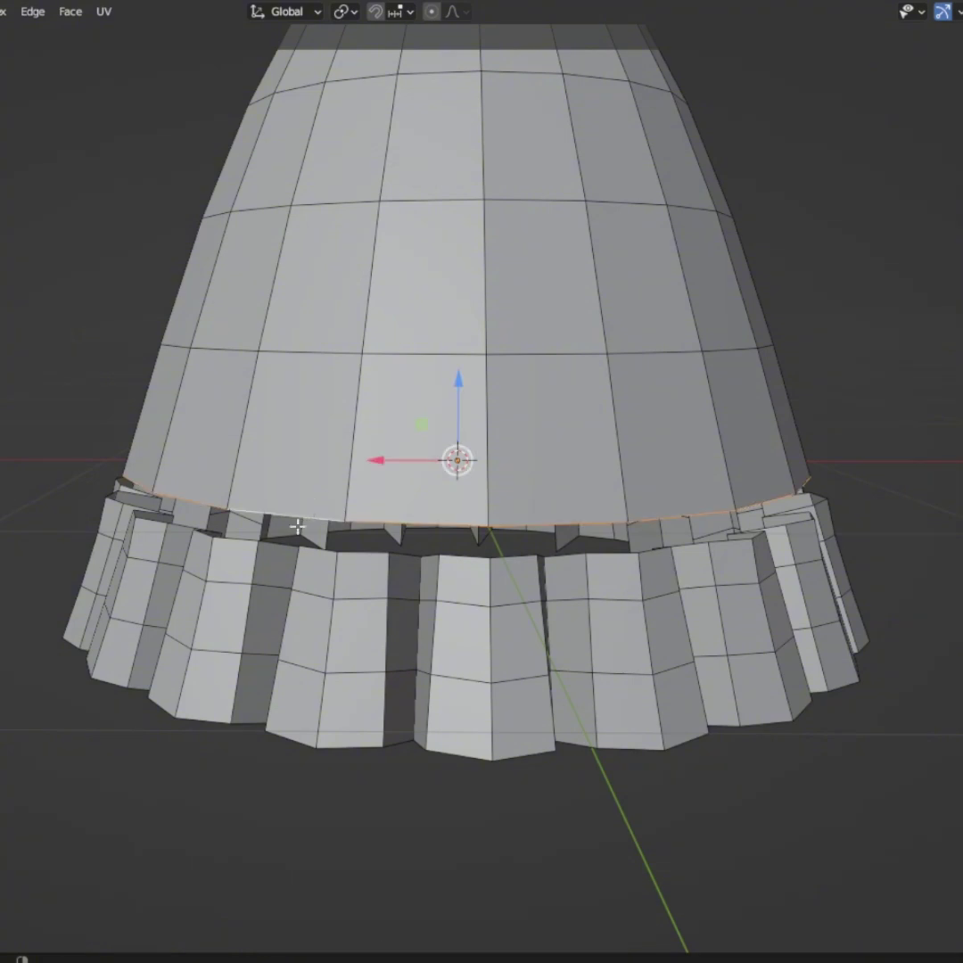
alt+shift+click(274, 542)
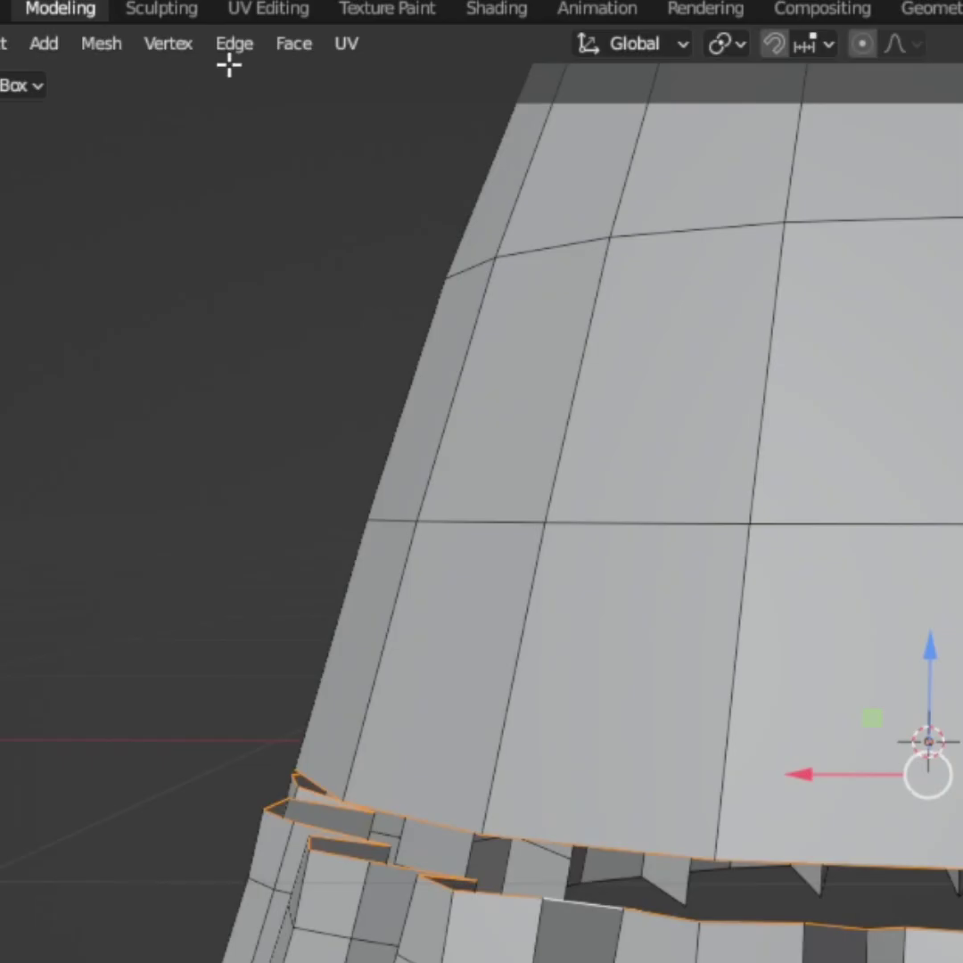
click(32, 14)
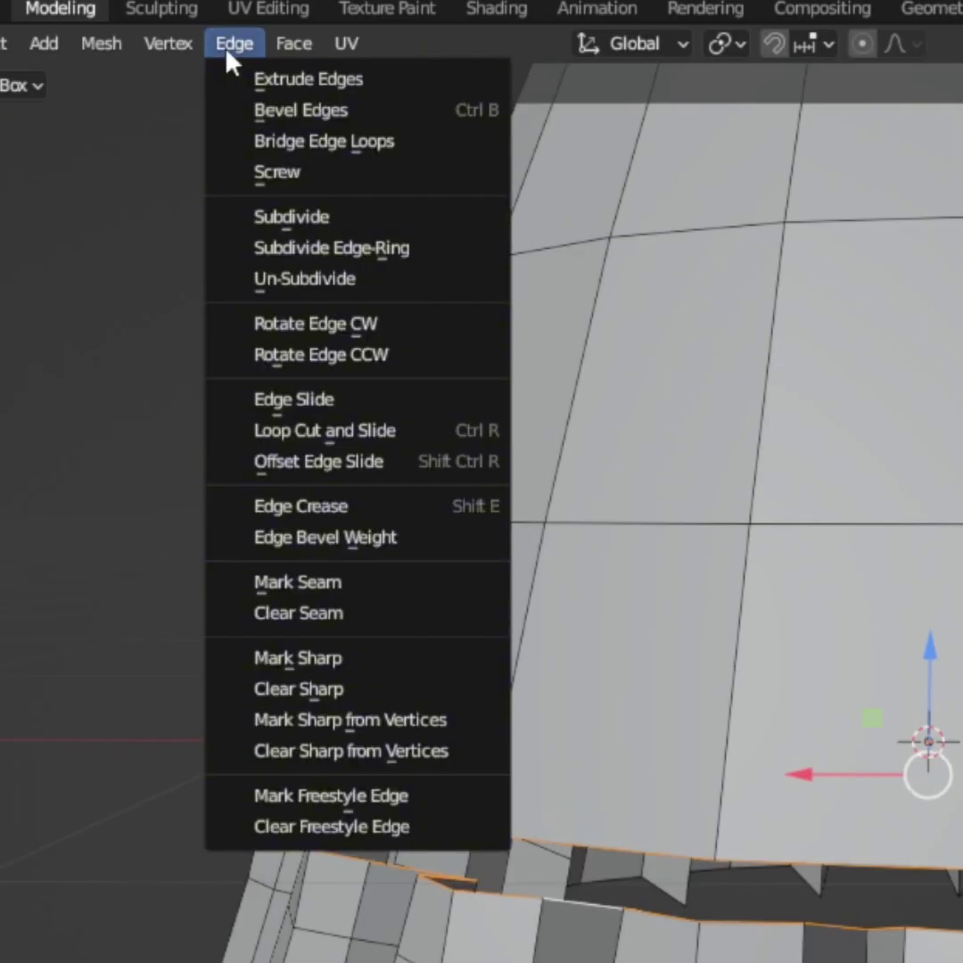
click(314, 143)
scroll(496, 511, up, 5)
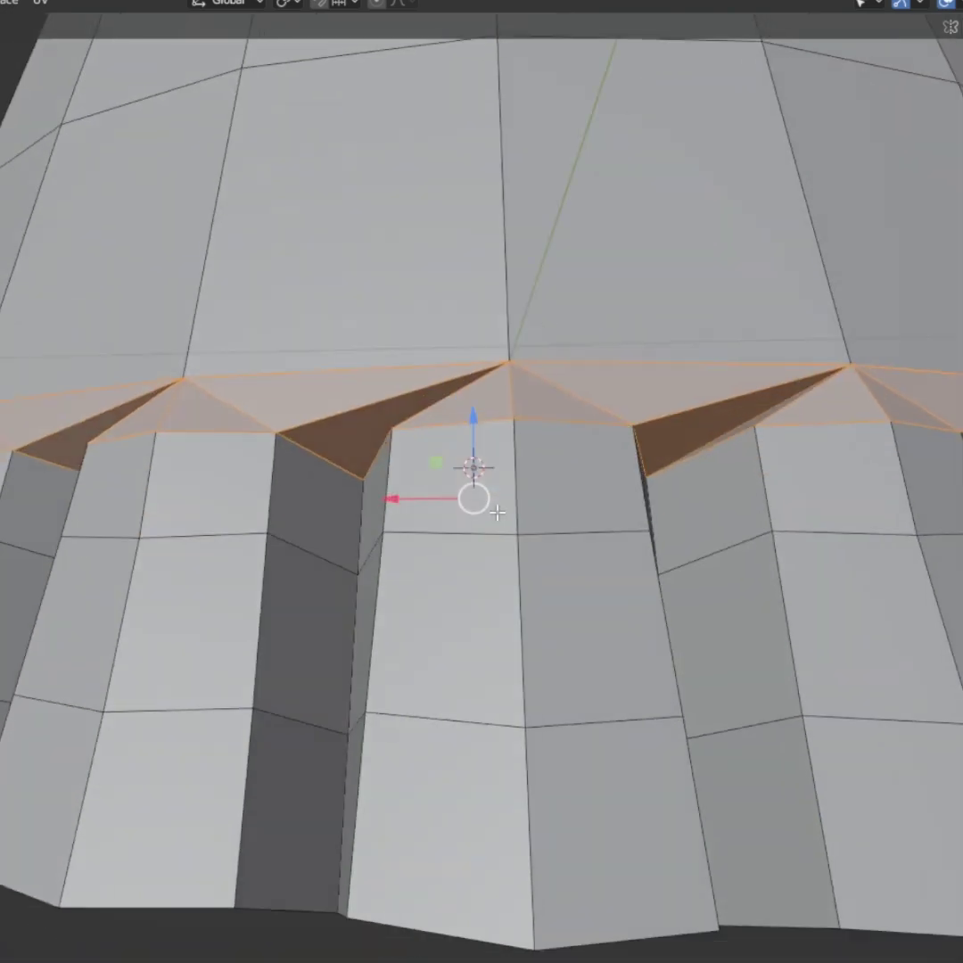
scroll(497, 511, up, 4)
middle_drag(451, 462, 394, 627)
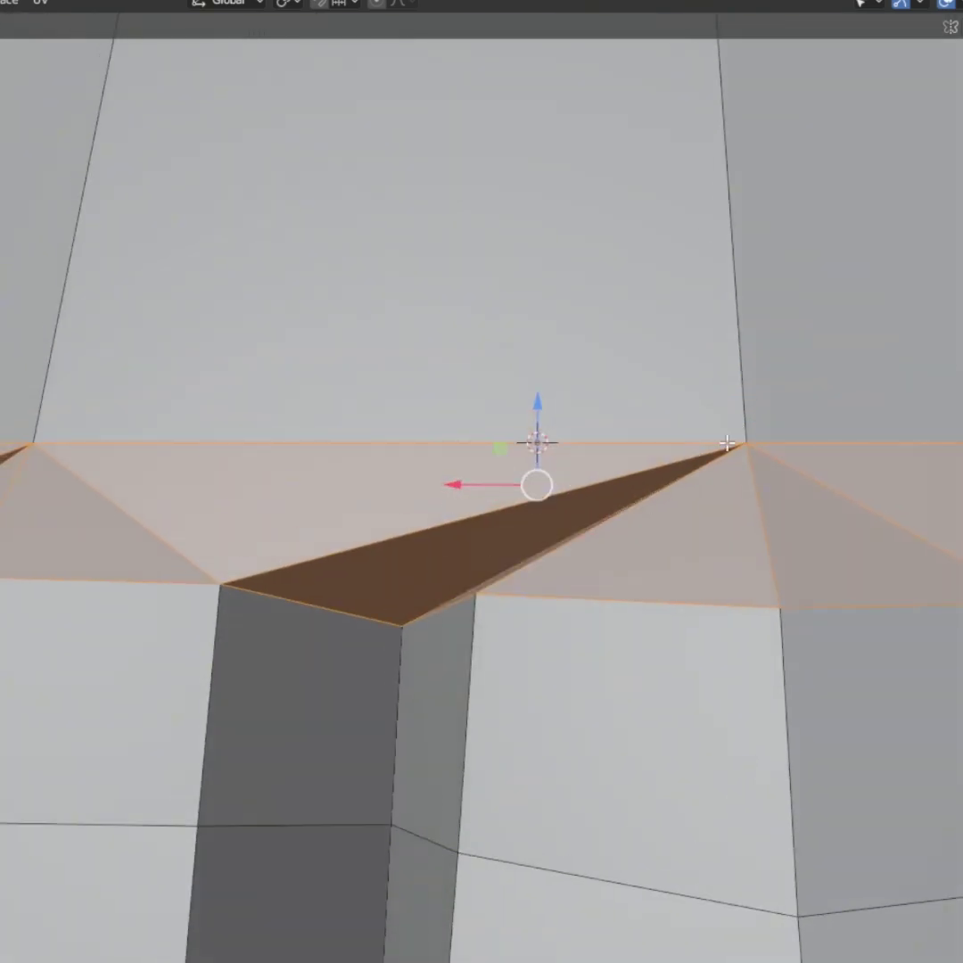
middle_drag(712, 514, 821, 669)
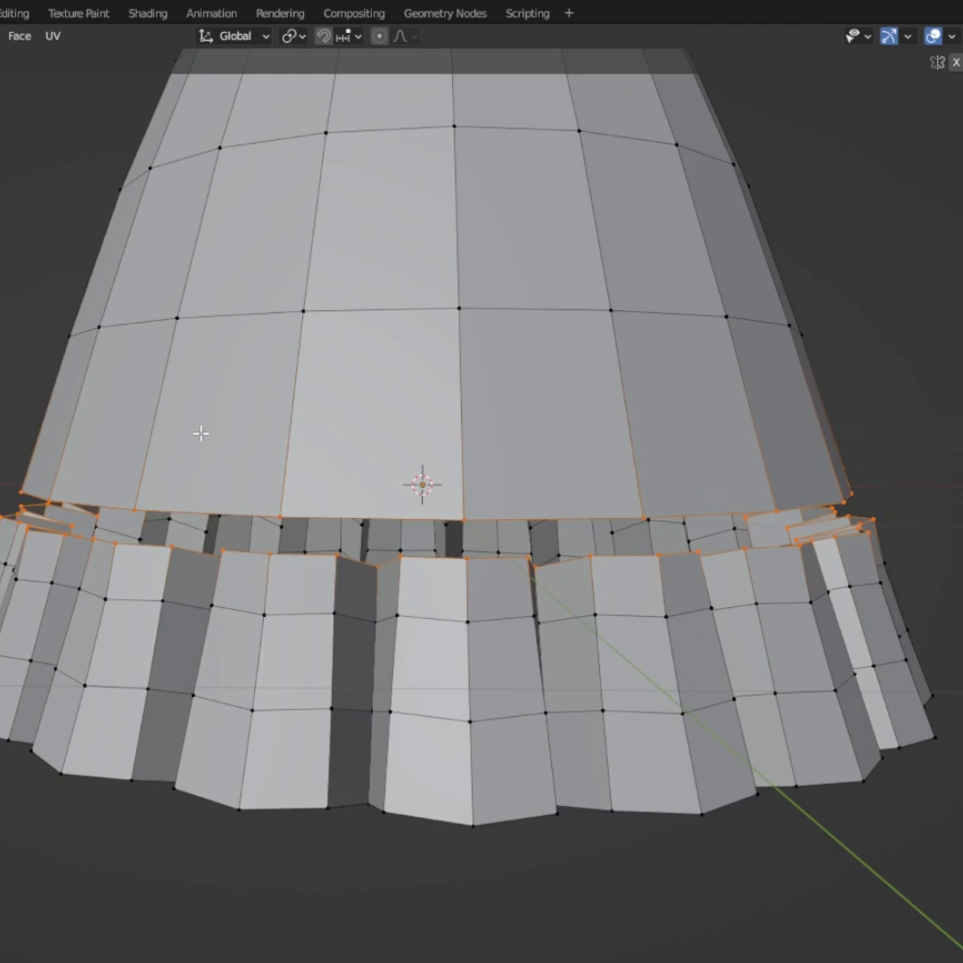
Add a loop cut around the cone, slid down close to its lower edge.
key(ctrl+r)
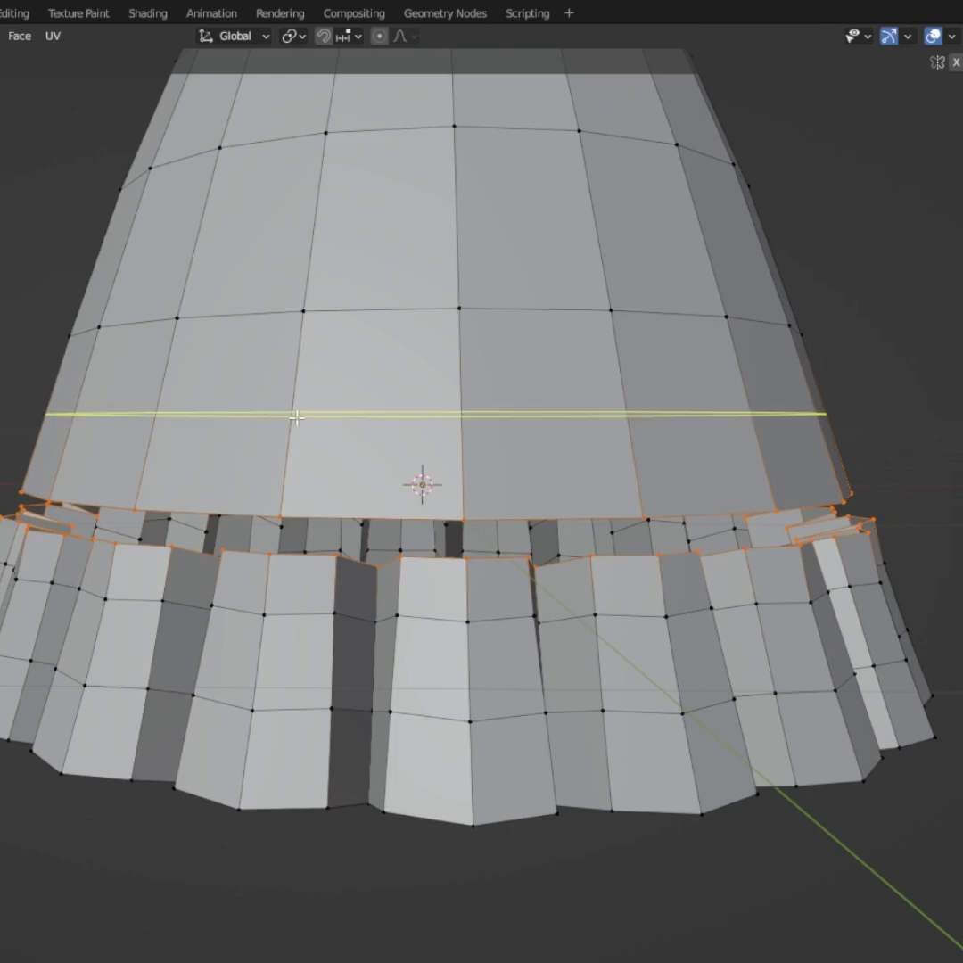
click(268, 428)
click(300, 501)
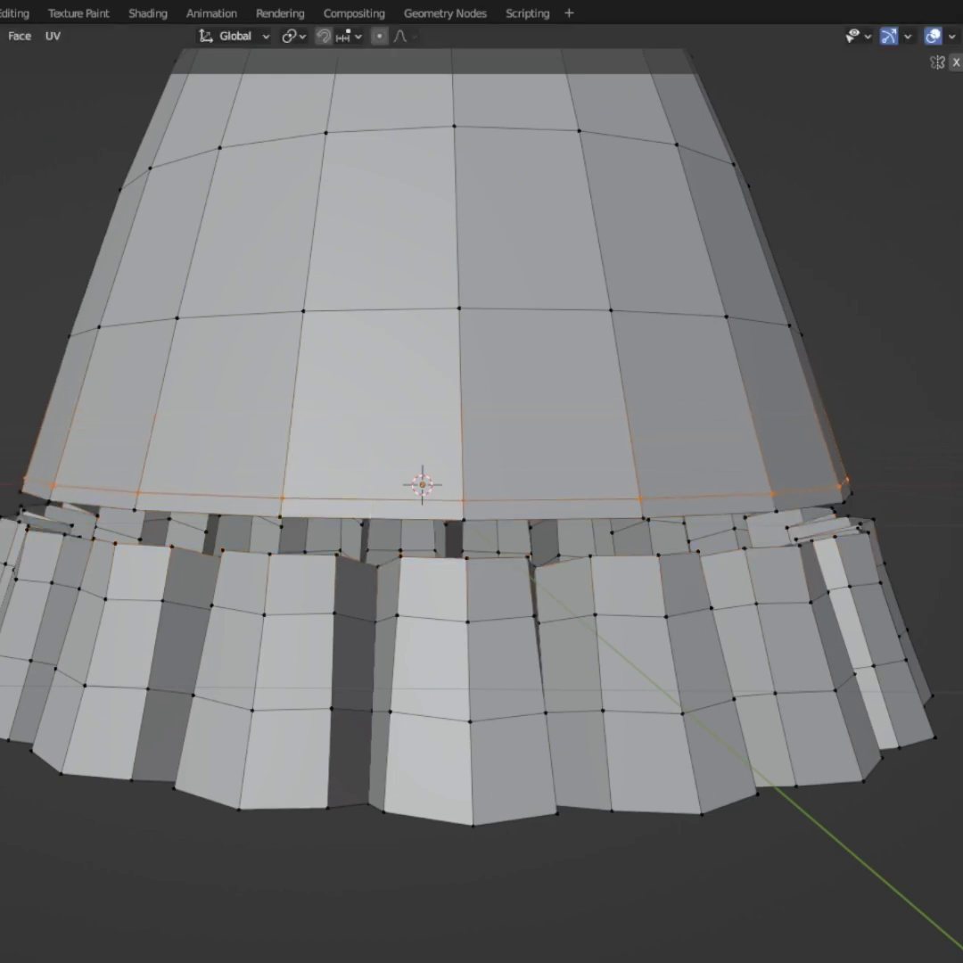
Select the cone's lowest edge loop and subdivide it once to add a vertex between each existing pair.
scroll(312, 415, up, 3)
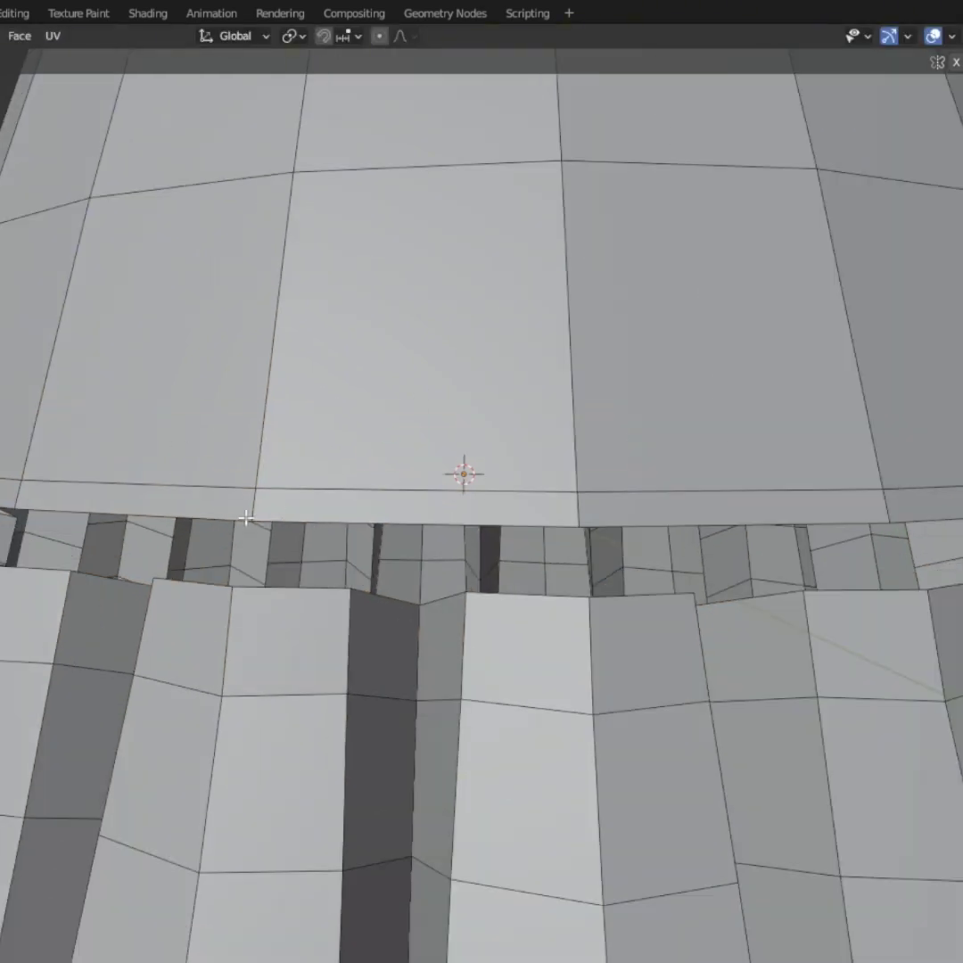
alt+click(198, 516)
right_click(572, 327)
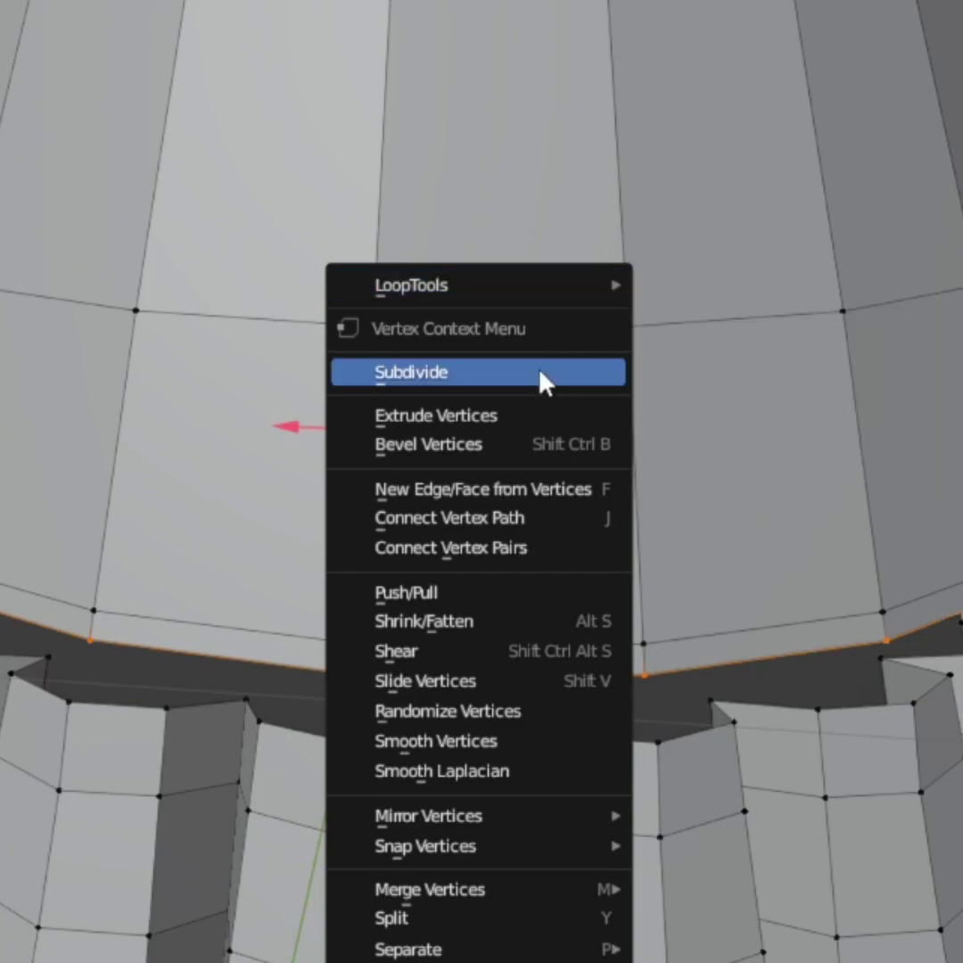
click(544, 384)
mouse_move(337, 670)
middle_down()
mouse_move(370, 687)
mouse_move(424, 667)
middle_up()
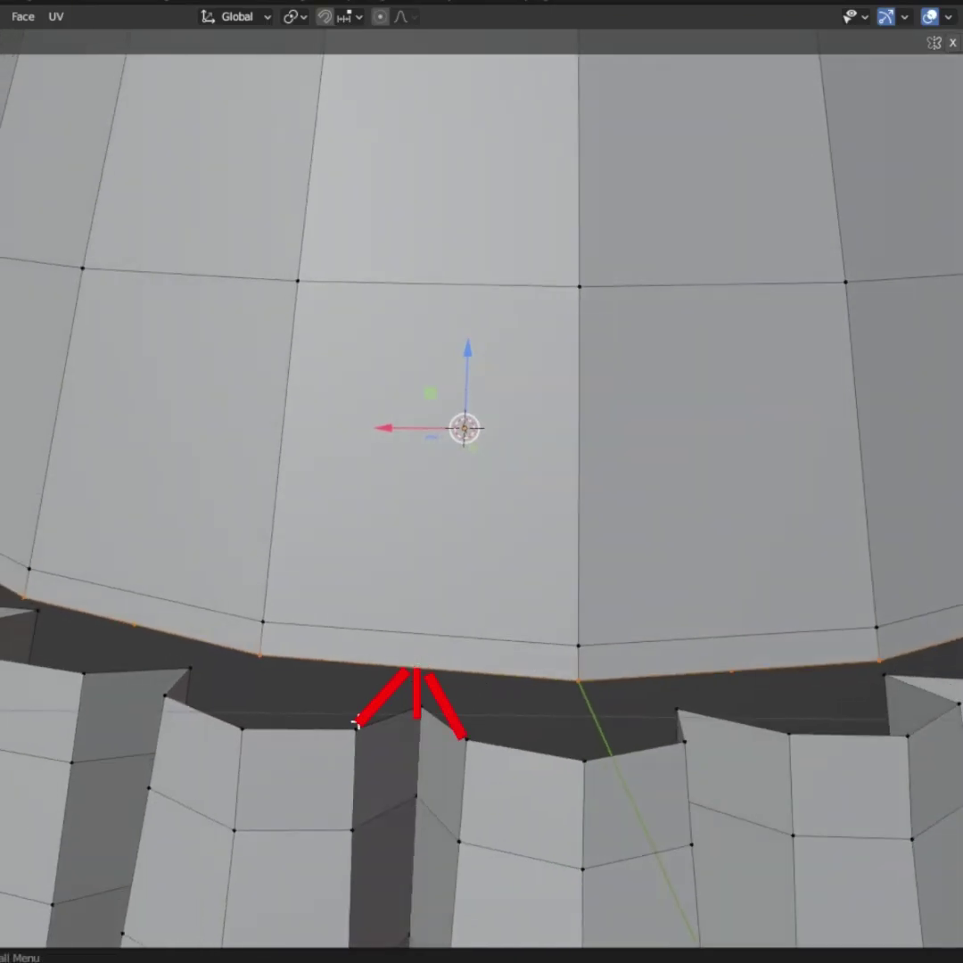
Select the cone's subdivided lower edge loop and the brim's upper edge loop, and connect them with Bridge Edge Loops.
scroll(571, 441, down, 4)
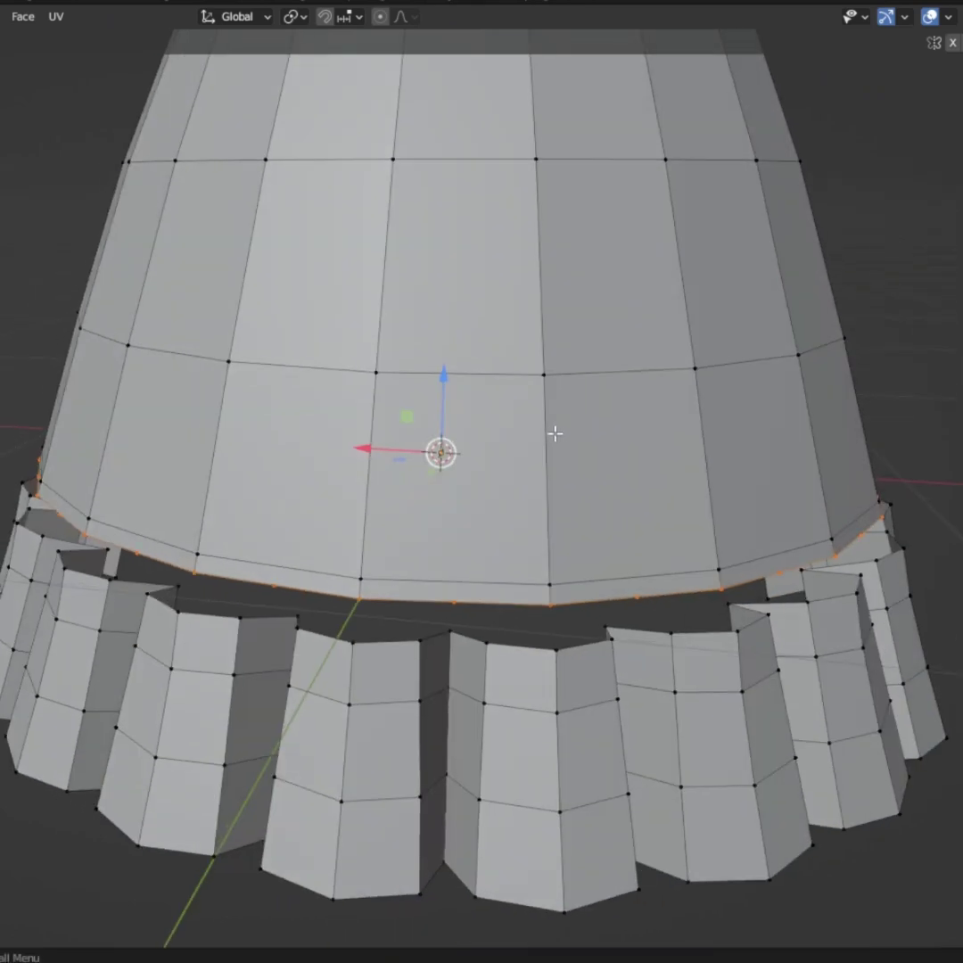
key(KP_1)
key(z)
click(40, 375)
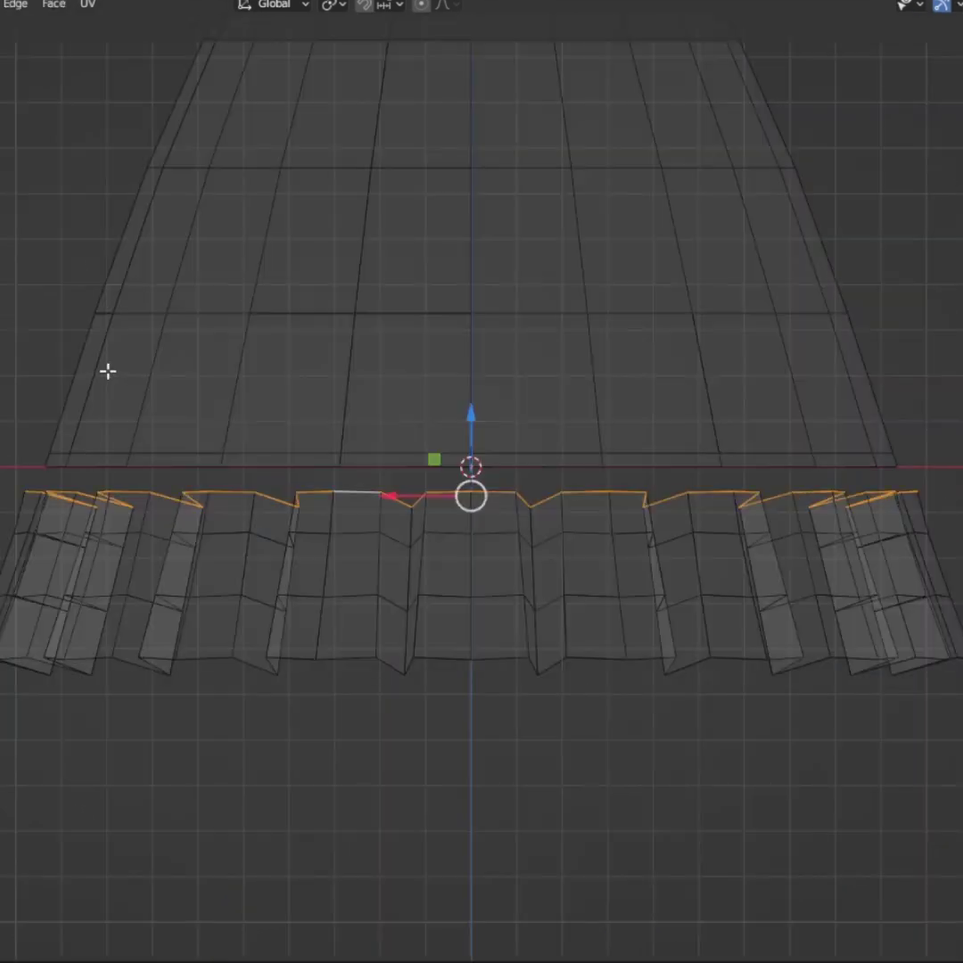
click(35, 457)
drag(30, 461, 925, 471)
alt+shift+click(436, 492)
mouse_move(436, 492)
middle_down()
mouse_move(252, 423)
mouse_move(469, 477)
mouse_move(149, 212)
middle_up()
key(shift+z)
click(20, 6)
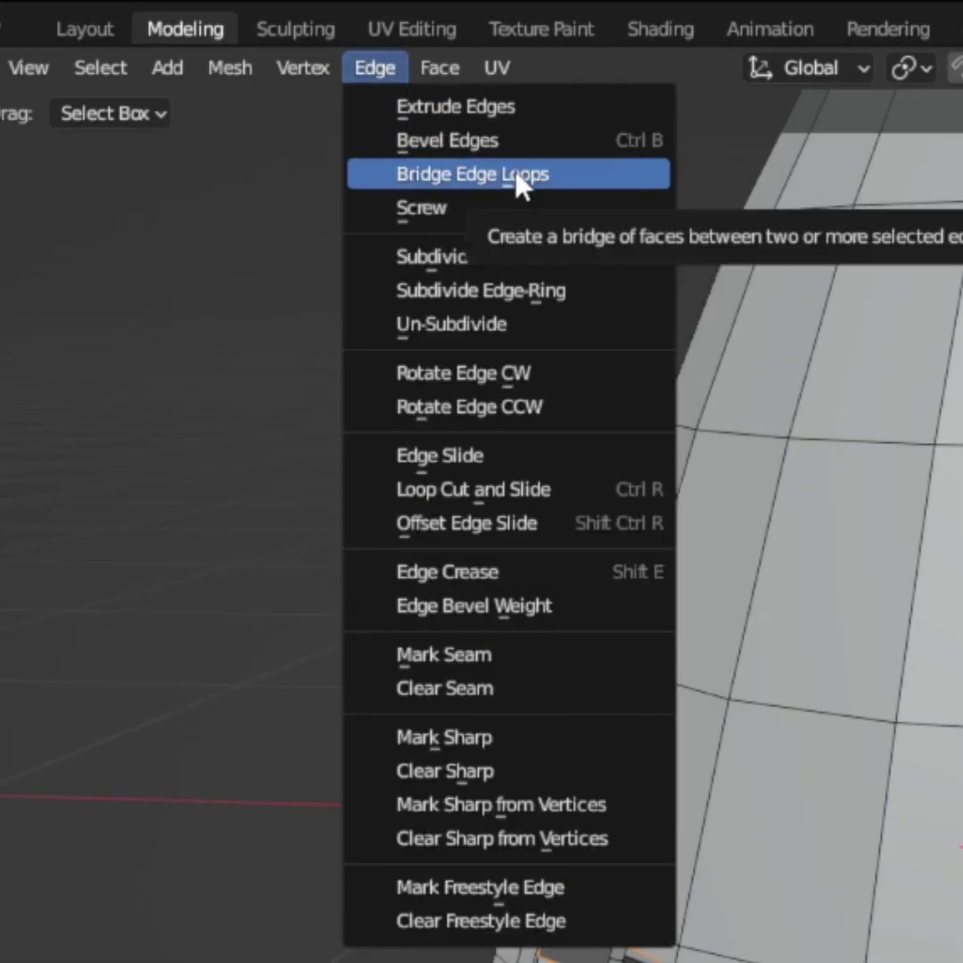
click(519, 175)
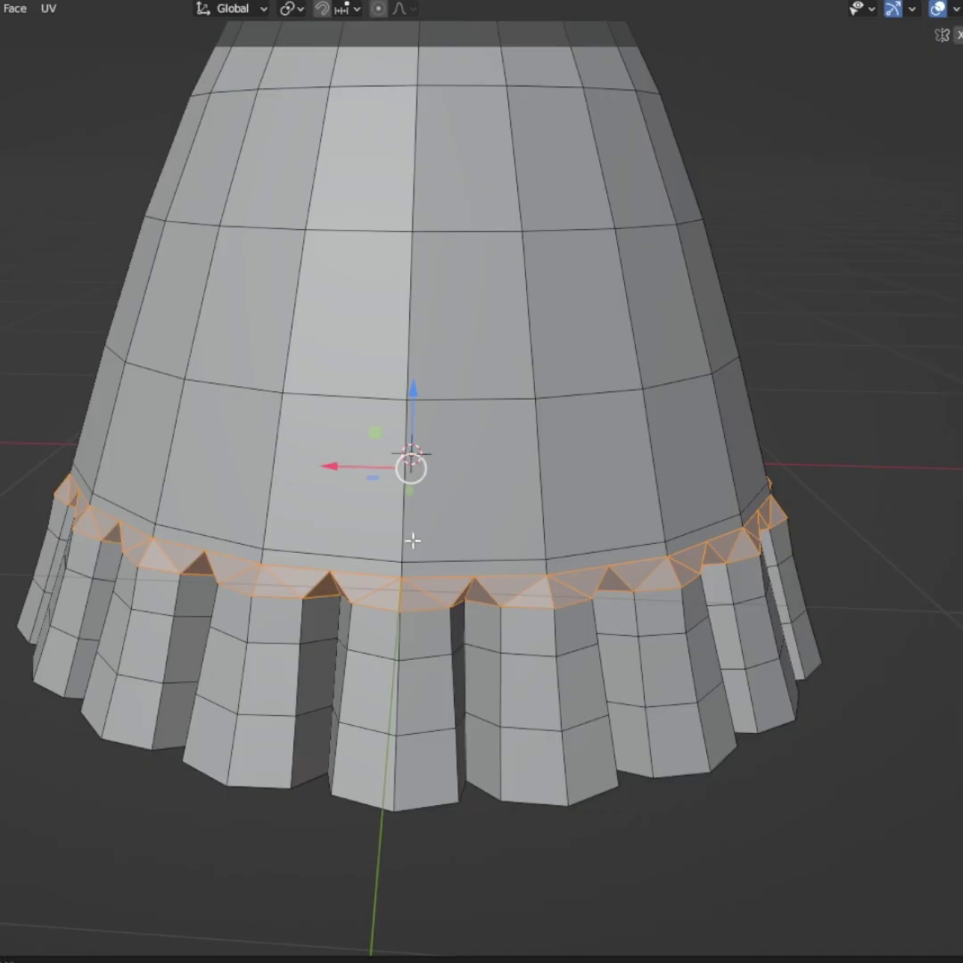
Examine the bridged faces between cone and brim, including the added midpoint vertices and the narrow face ring above them.
scroll(413, 542, up, 4)
middle_drag(320, 619, 500, 624)
scroll(444, 622, down, 2)
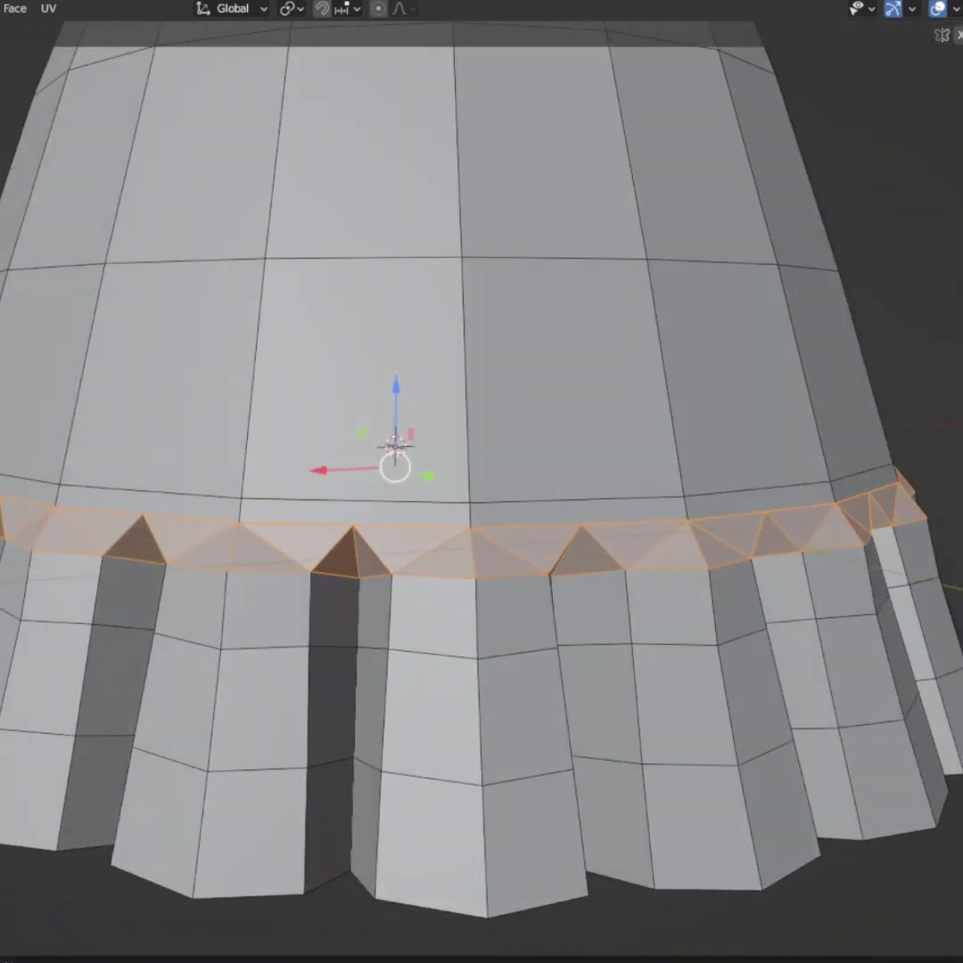
alt+click(225, 603)
key(1)
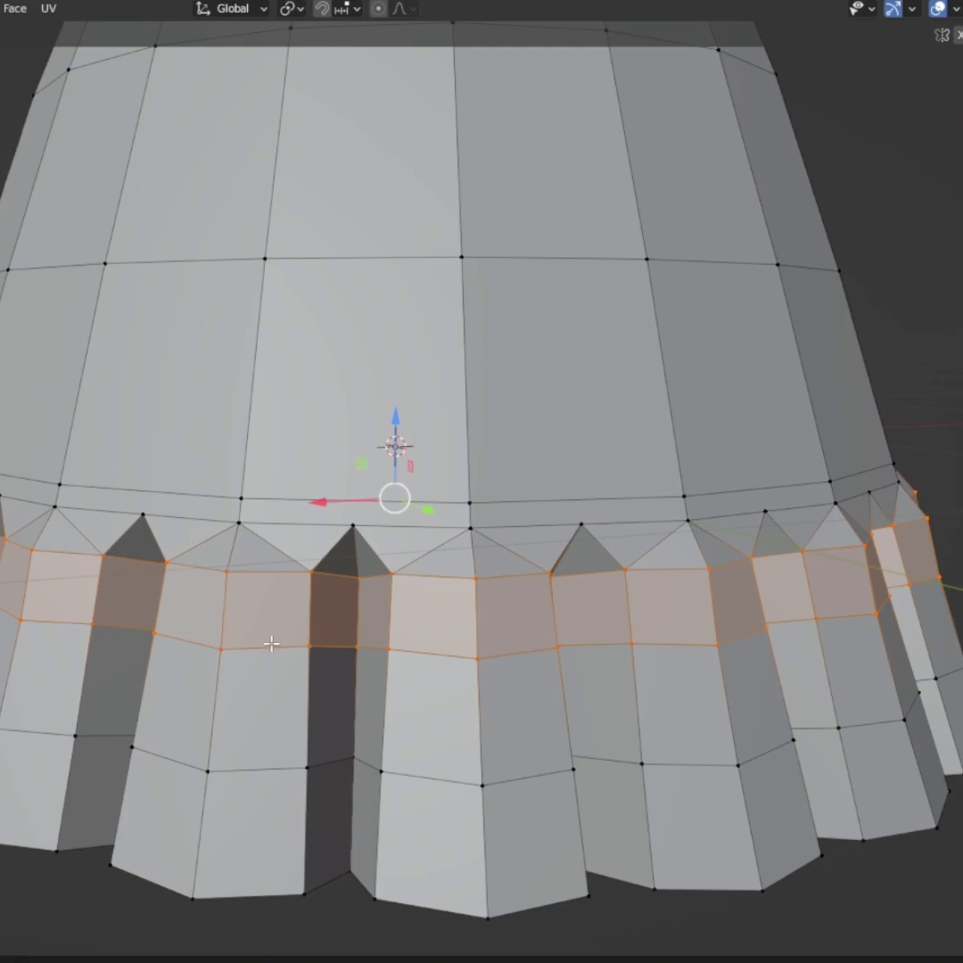
alt+click(269, 601)
key(2)
middle_drag(589, 473, 344, 522)
key(1)
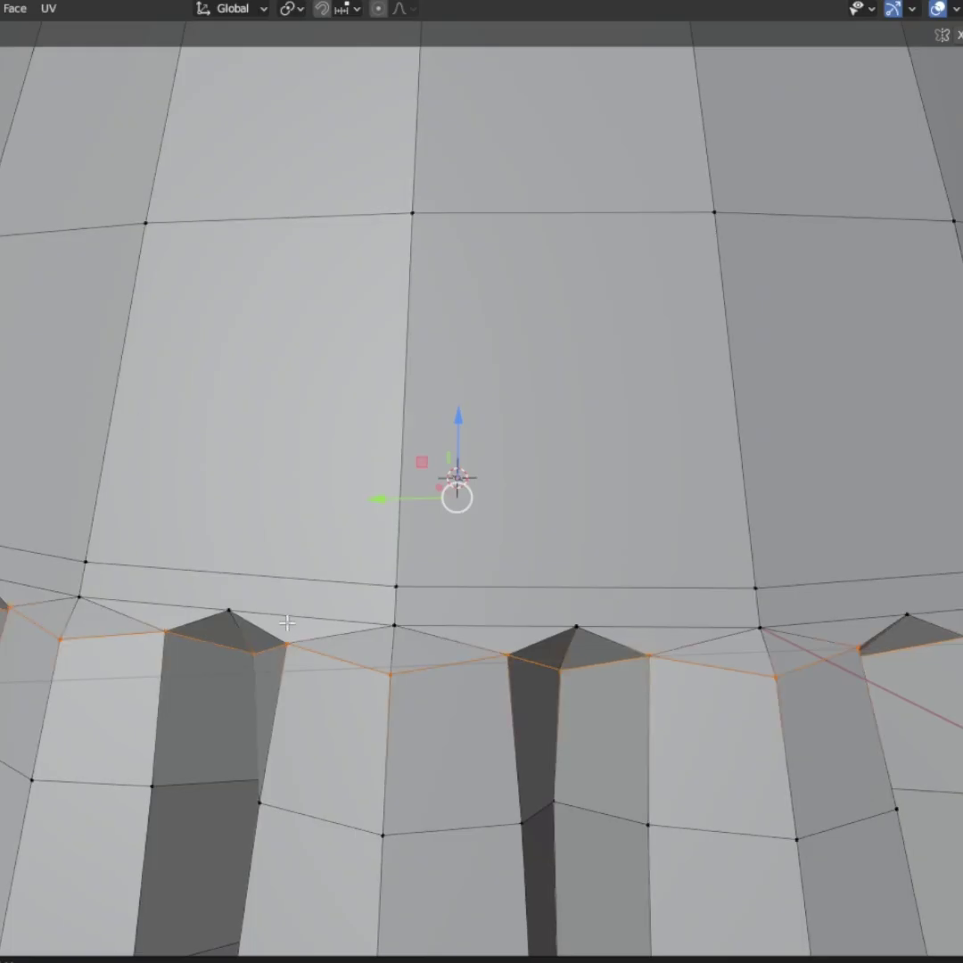
click(228, 611)
click(85, 561)
click(229, 611)
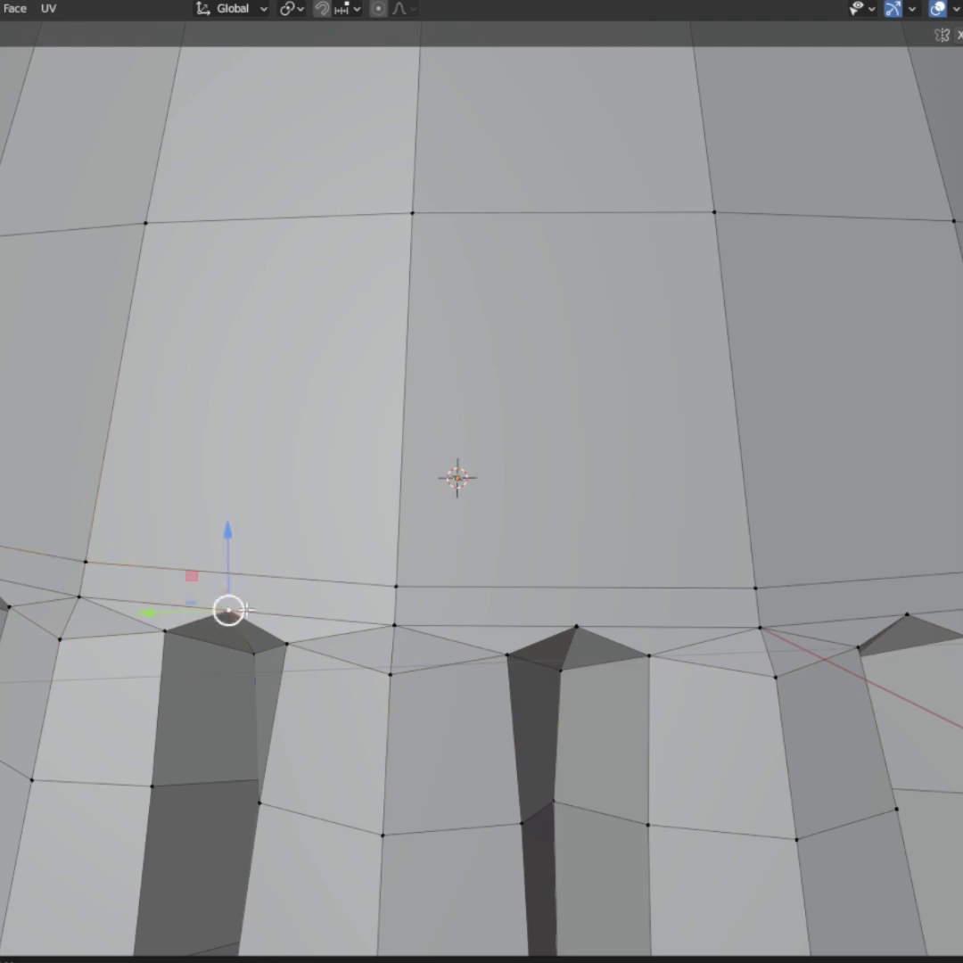
click(402, 583)
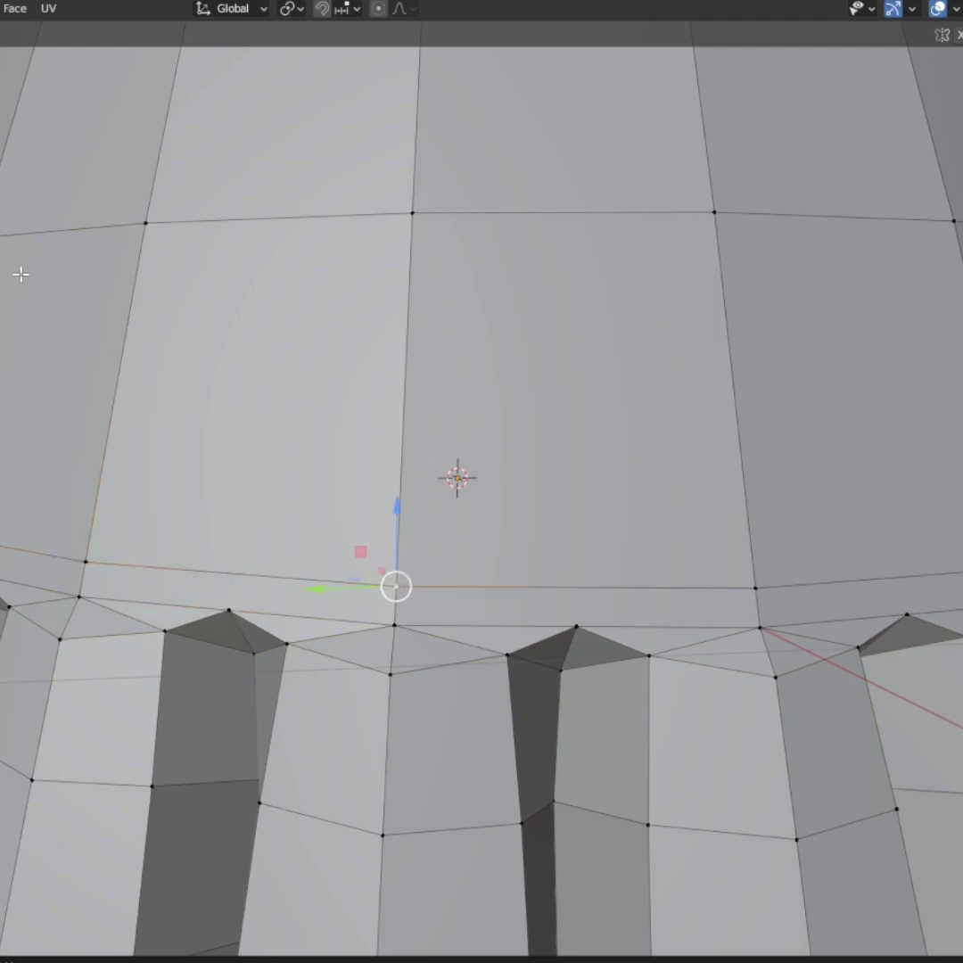
Select the whole narrow ring of faces just above the cone's lower edge and triangulate it.
scroll(20, 273, down, 2)
key(3)
scroll(257, 464, down, 3)
click(369, 559)
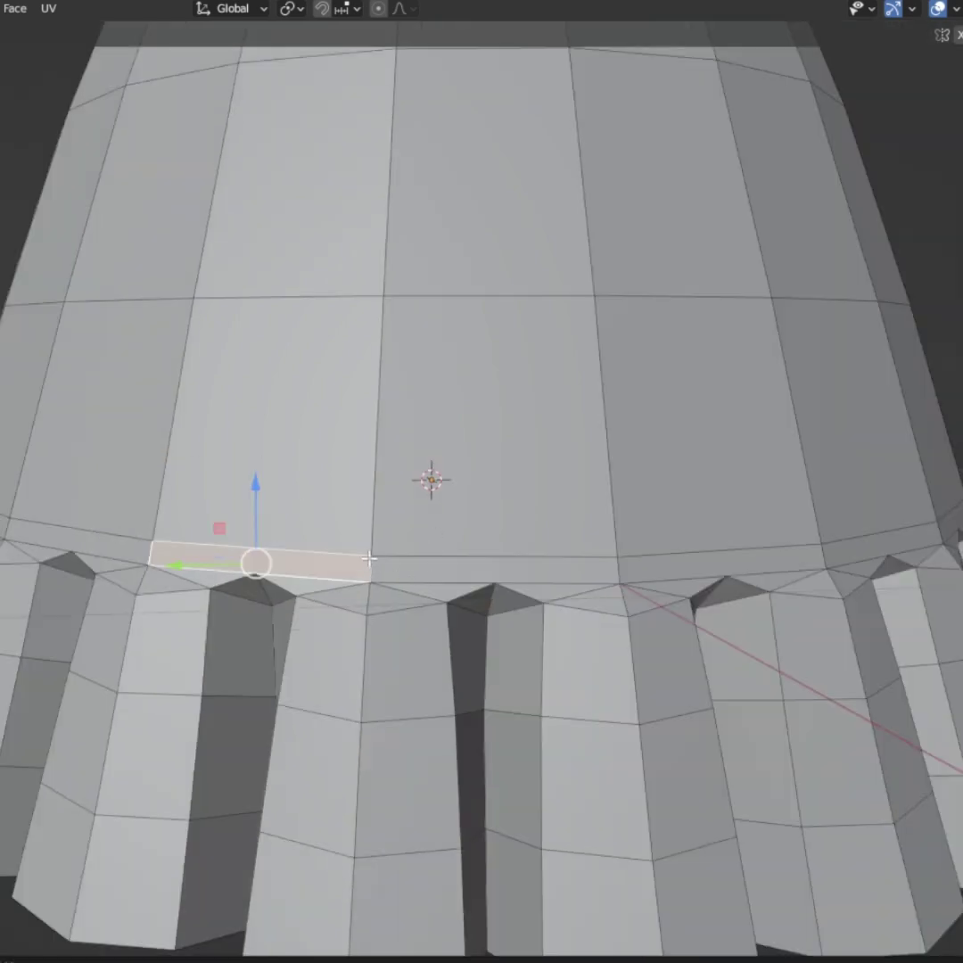
key(KP_1)
key(alt+z)
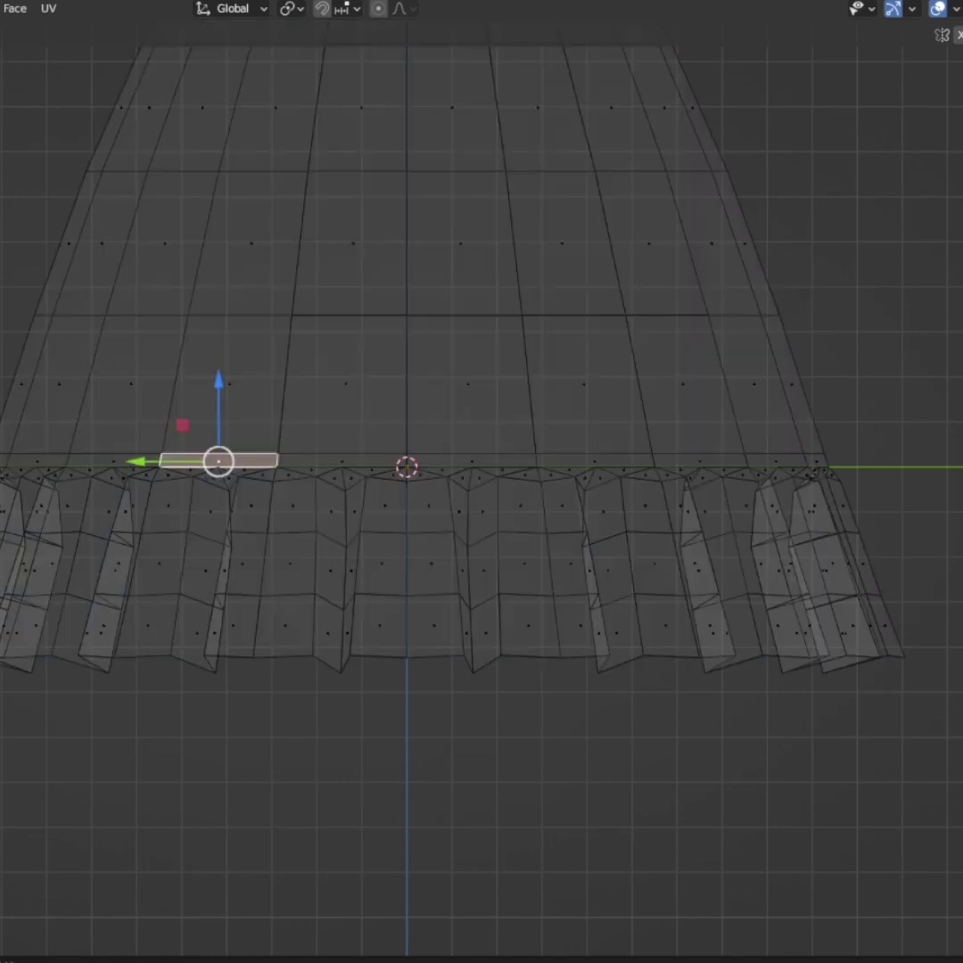
drag(2, 456, 862, 465)
key(alt+z)
middle_drag(465, 439, 205, 166)
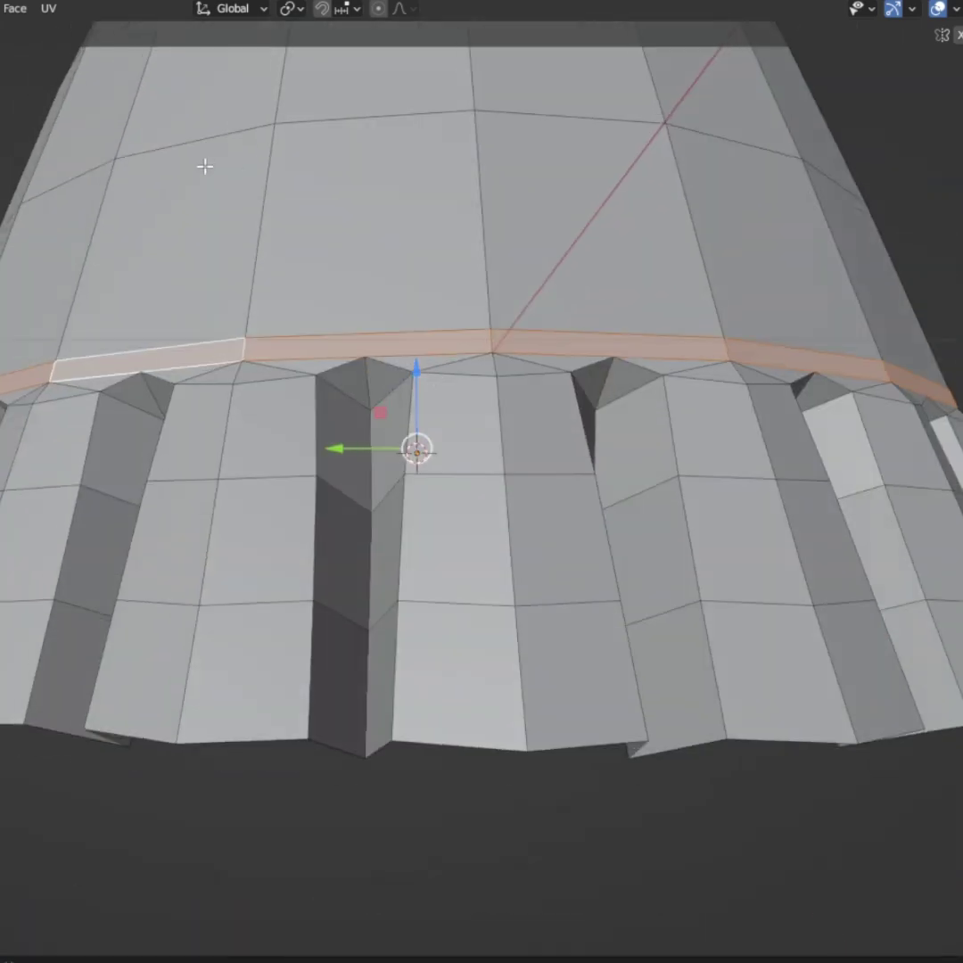
click(3, 8)
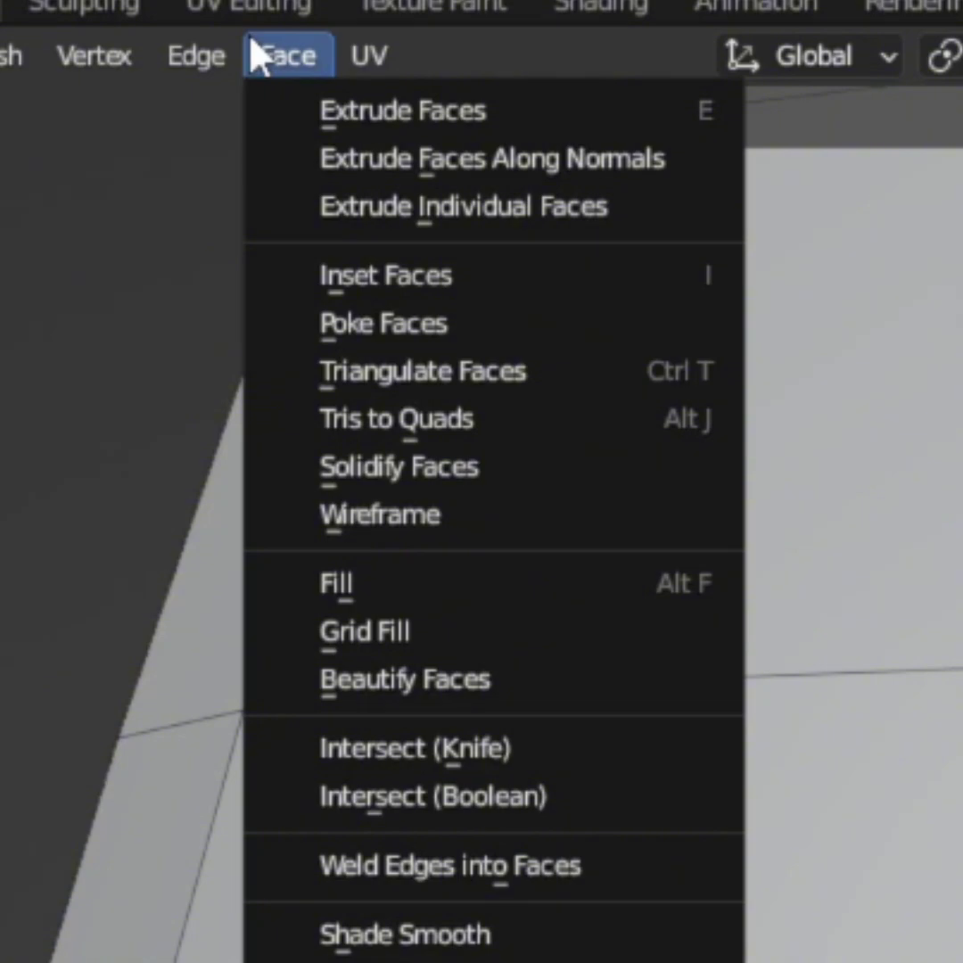
click(517, 373)
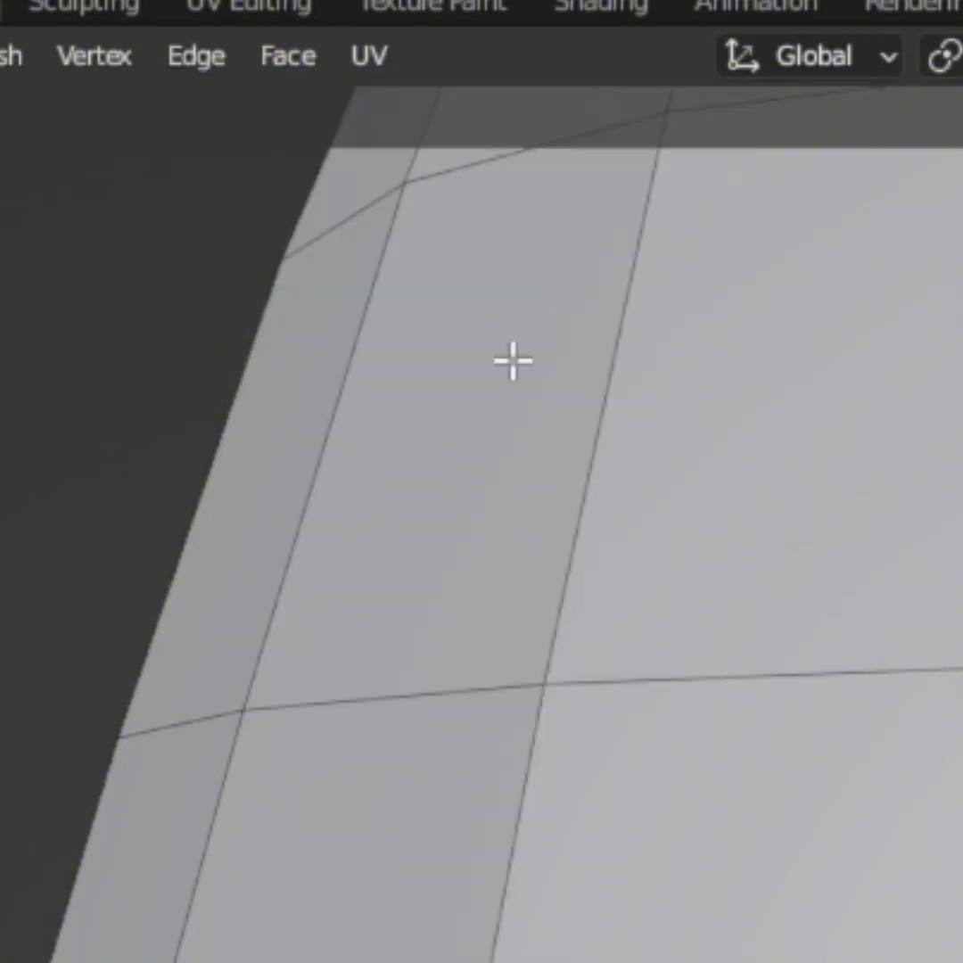
Clear the selection and inspect the triangulated join between the cone and the pleated brim from several sides.
key(1)
scroll(120, 232, down, 1)
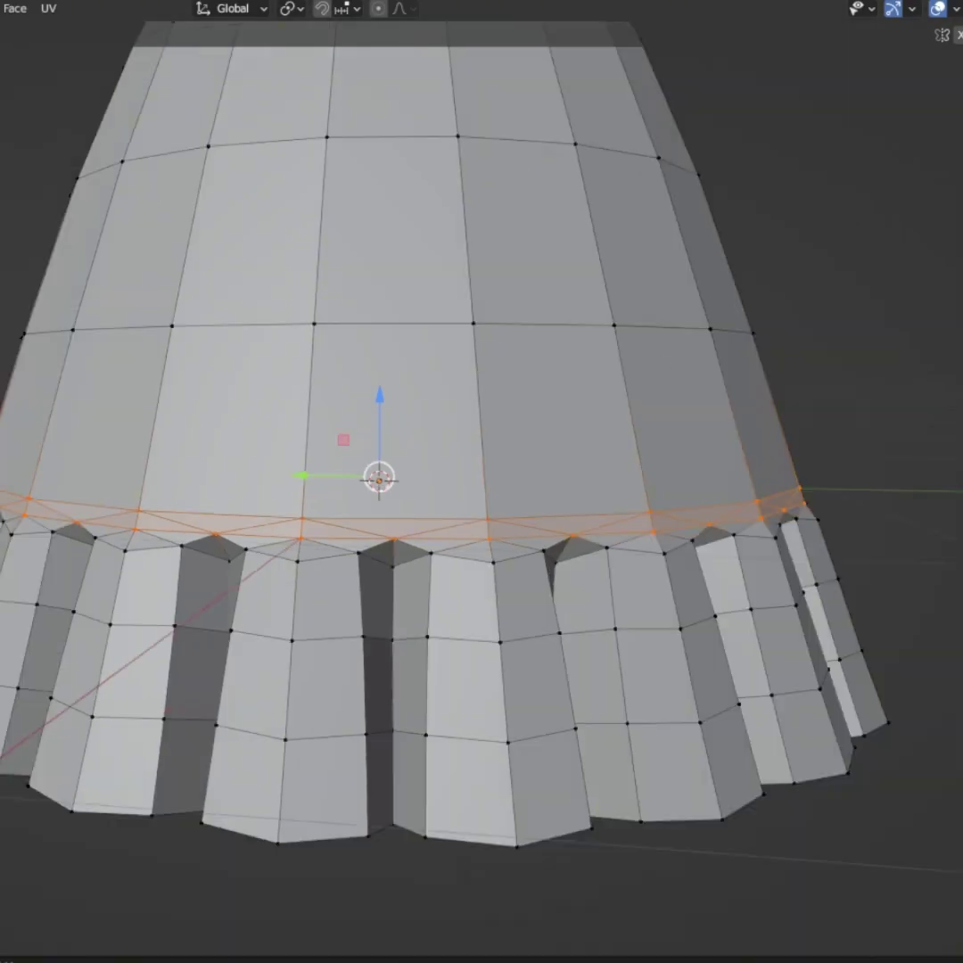
click(959, 401)
middle_drag(469, 466, 463, 502)
scroll(462, 501, down, 4)
middle_drag(404, 565, 402, 576)
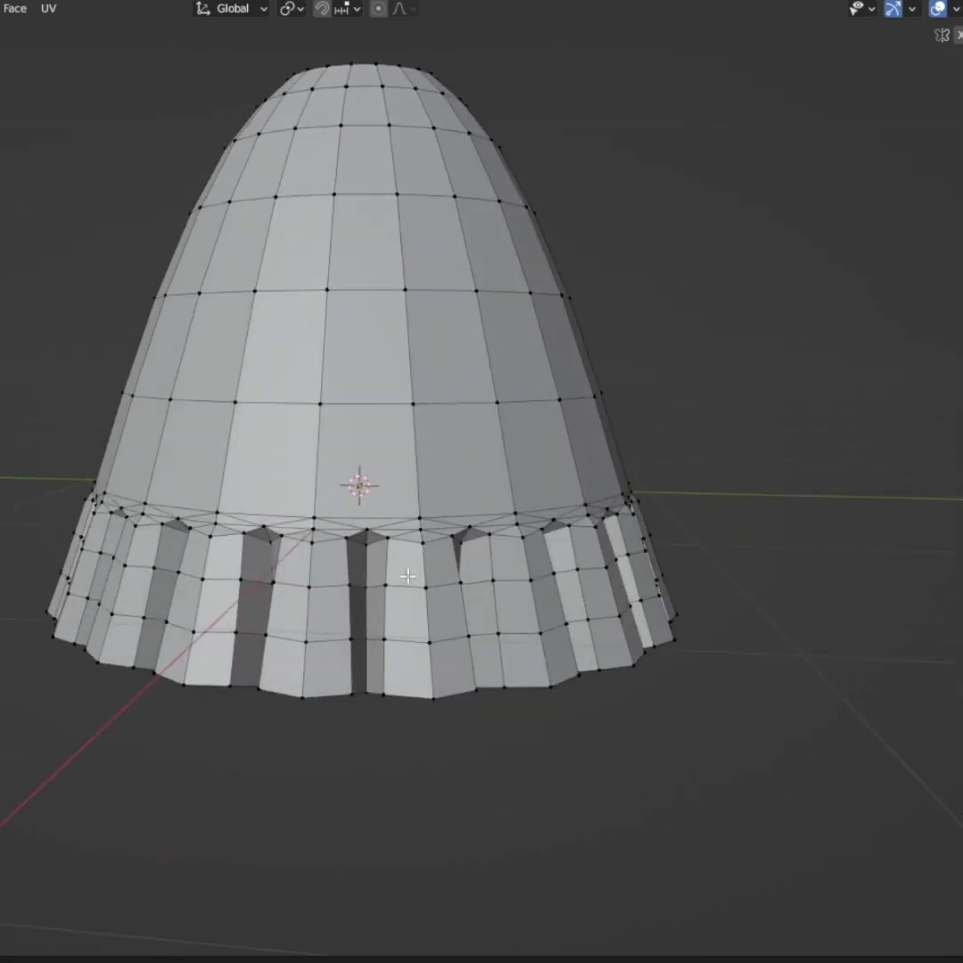
middle_drag(325, 521, 393, 600)
scroll(375, 703, up, 3)
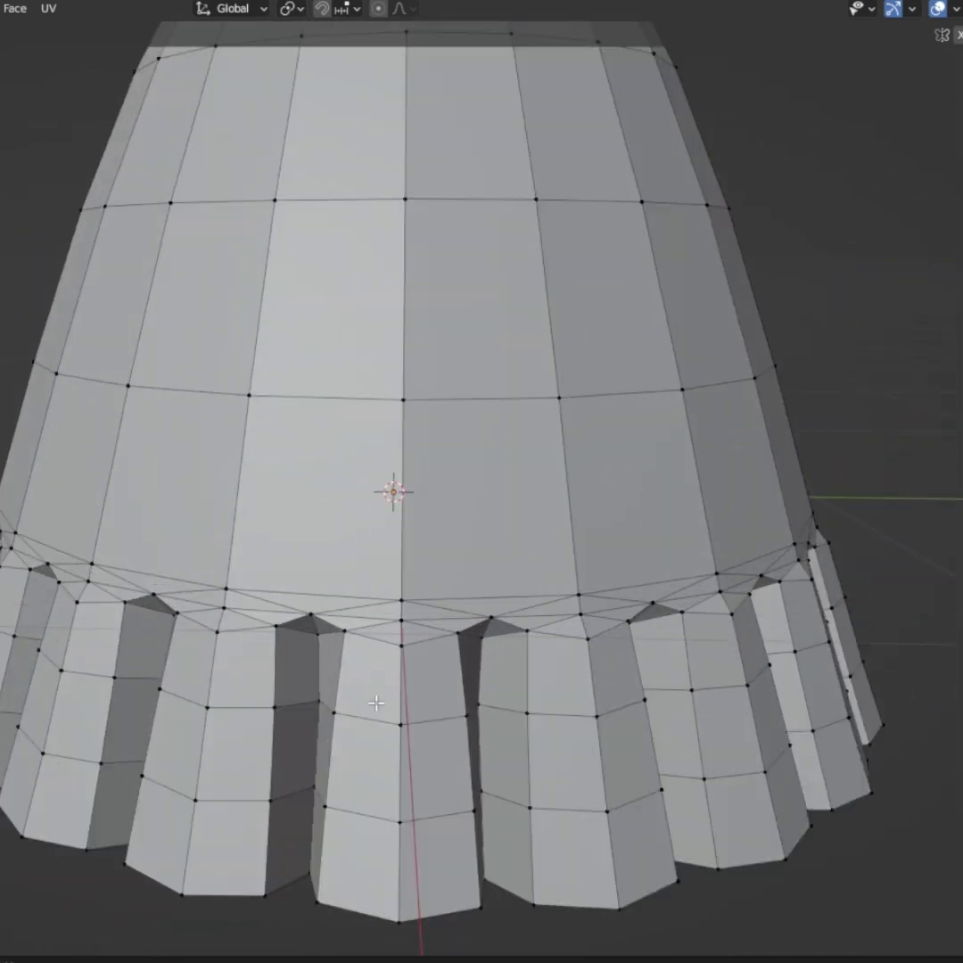
scroll(356, 558, down, 3)
middle_drag(359, 553, 275, 551)
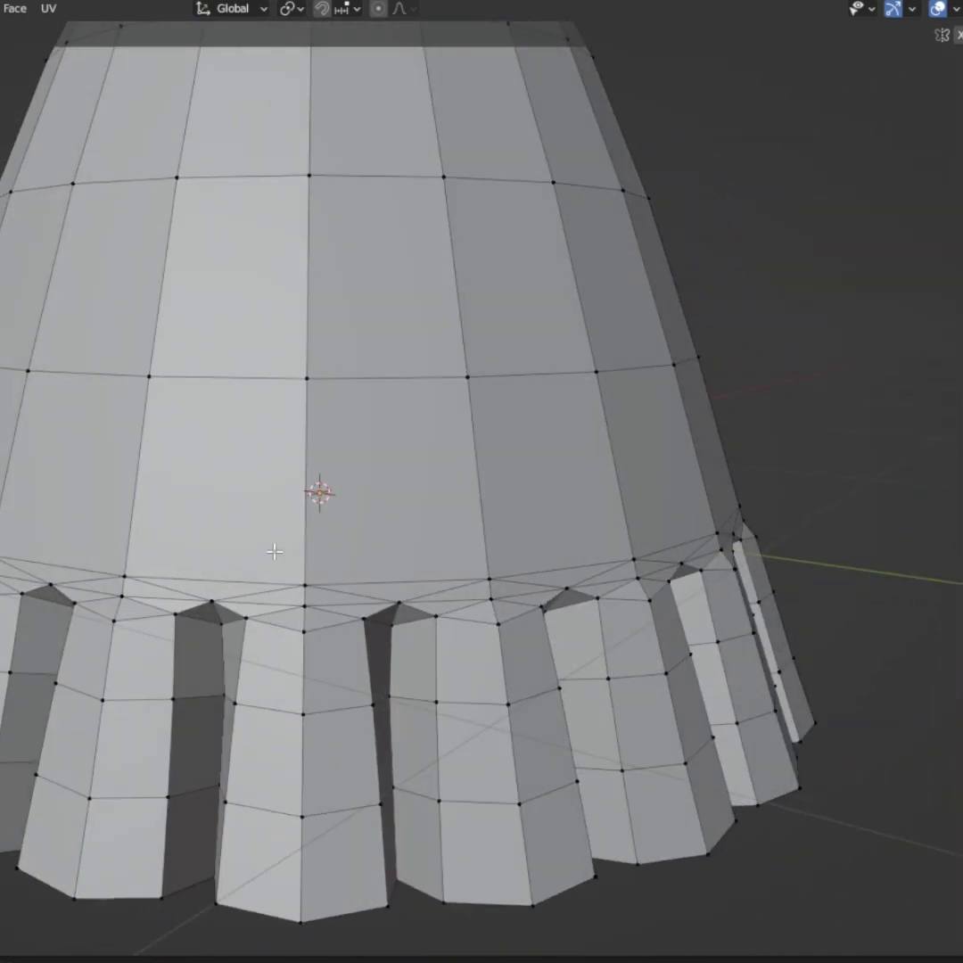